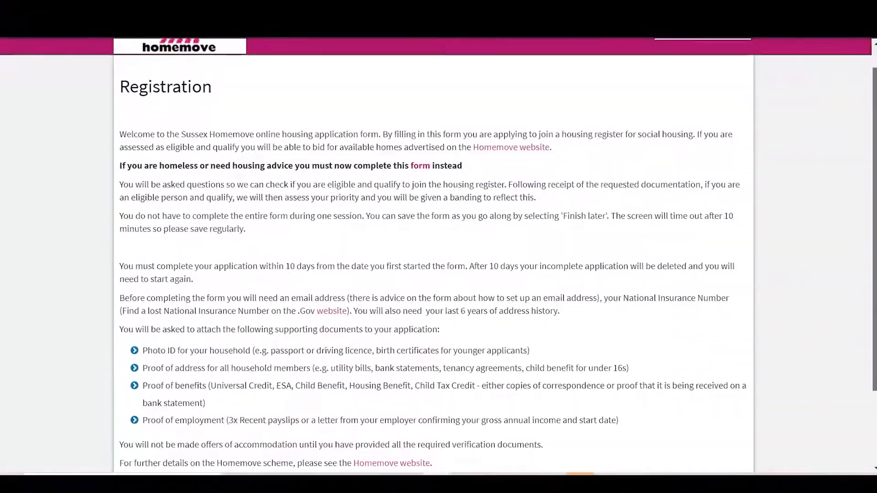
Start the housing registration form and choose Chichester District Council as the borough being applied to
scroll(434, 256, "down", 2)
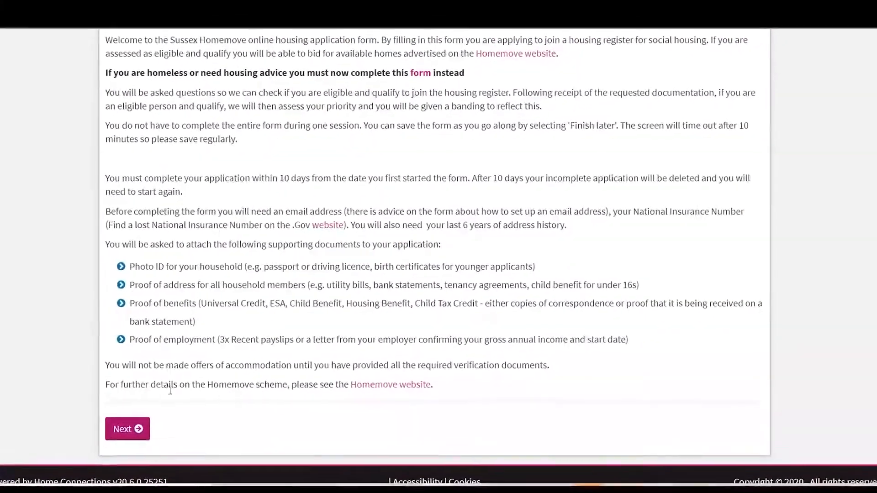
left_click(131, 429)
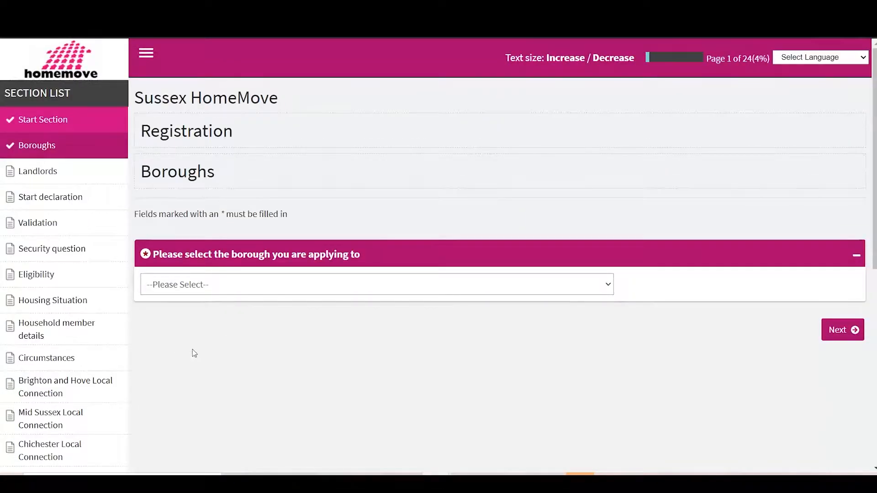
left_click(227, 293)
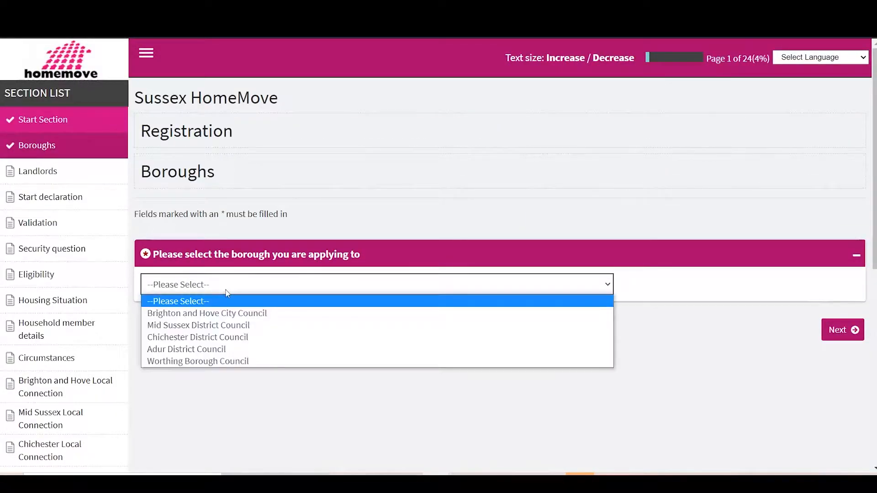
left_click(235, 338)
left_click(854, 329)
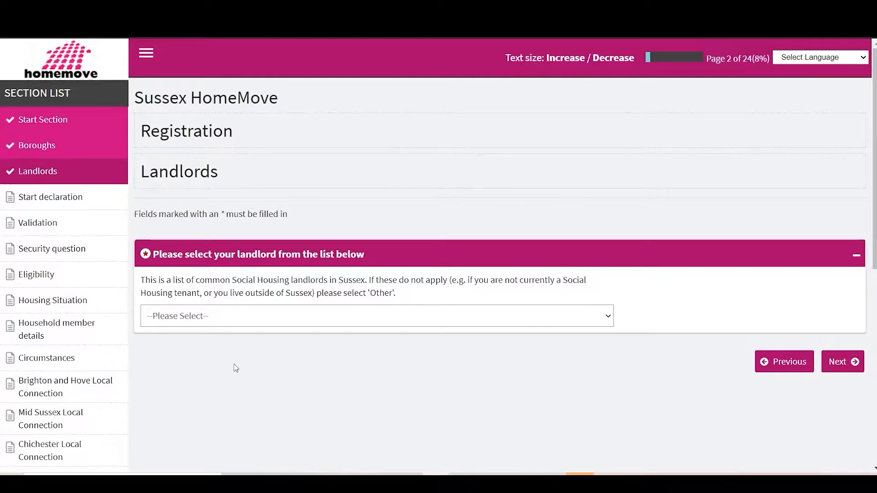
Set the landlord to Other and continue to the start declaration
left_click(302, 320)
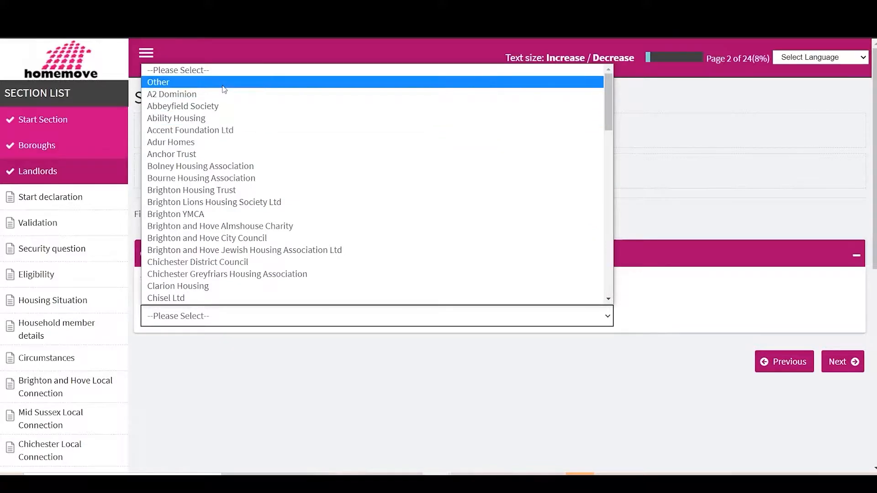
left_click(223, 84)
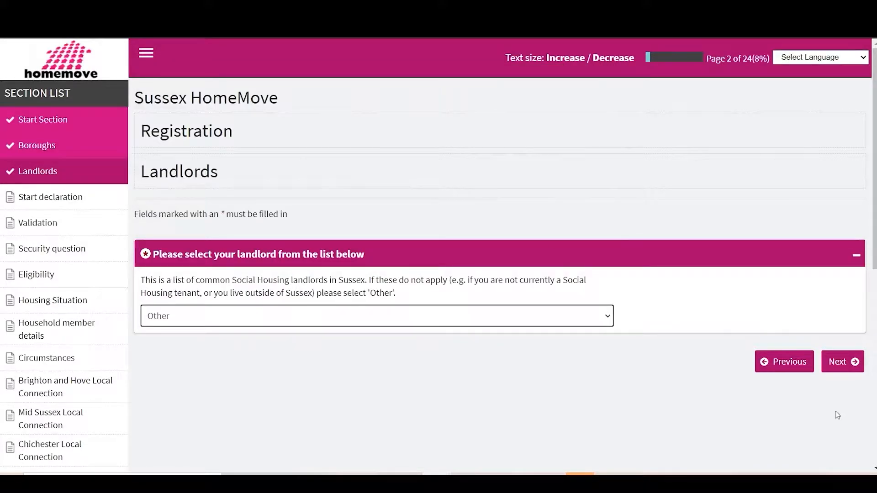
left_click(852, 362)
Agree to the declaration at the end of the page and continue to Validation
left_click_drag(874, 73, 876, 394)
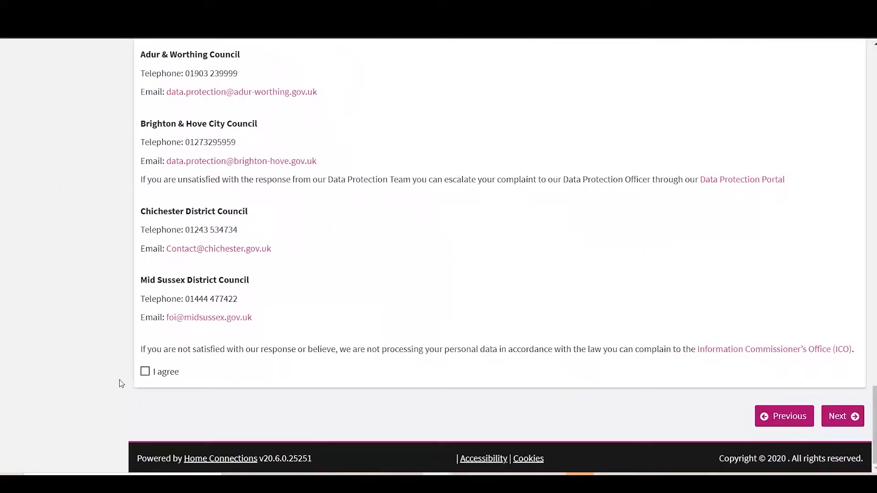
left_click(145, 371)
left_click(837, 416)
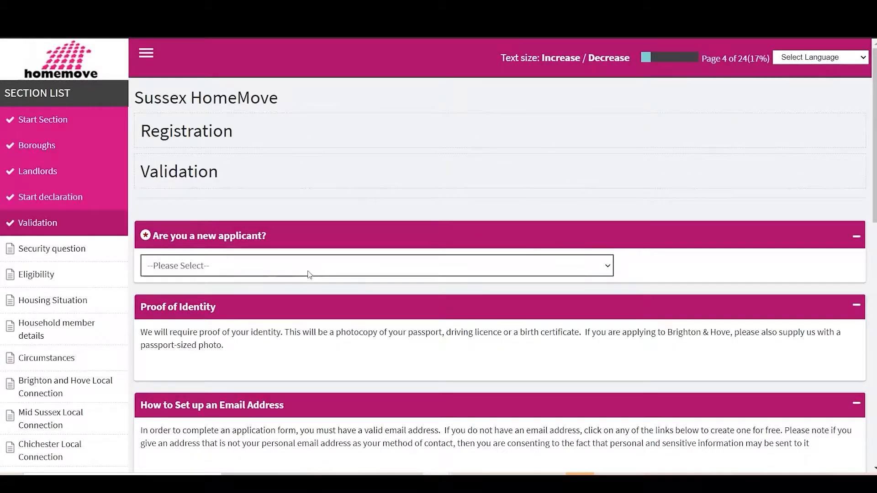
Answer the applicant question with "yes, I am a new applicant" and fill in the main applicant's forename and surname
left_click(247, 261)
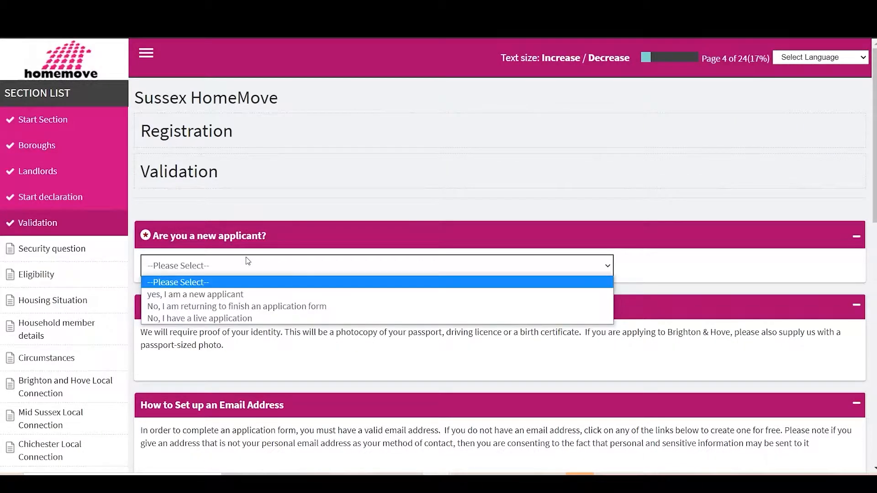
left_click(242, 295)
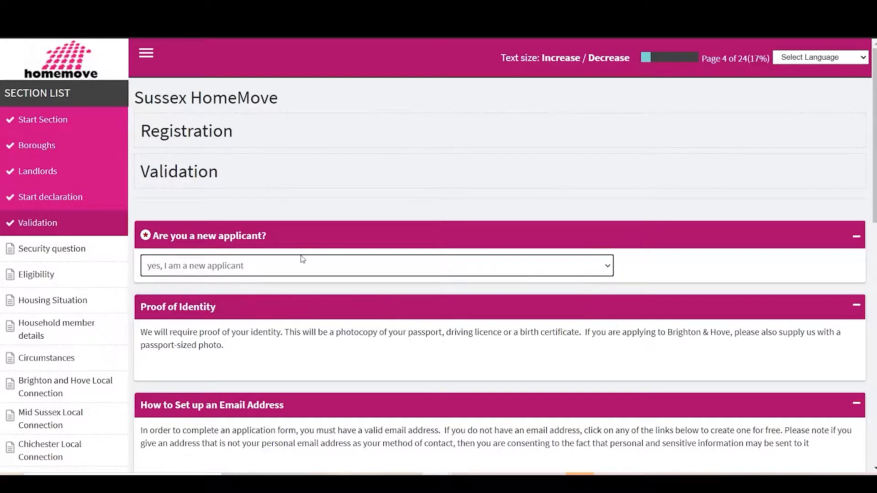
scroll(343, 324, "down", 1)
scroll(343, 323, "down", 1)
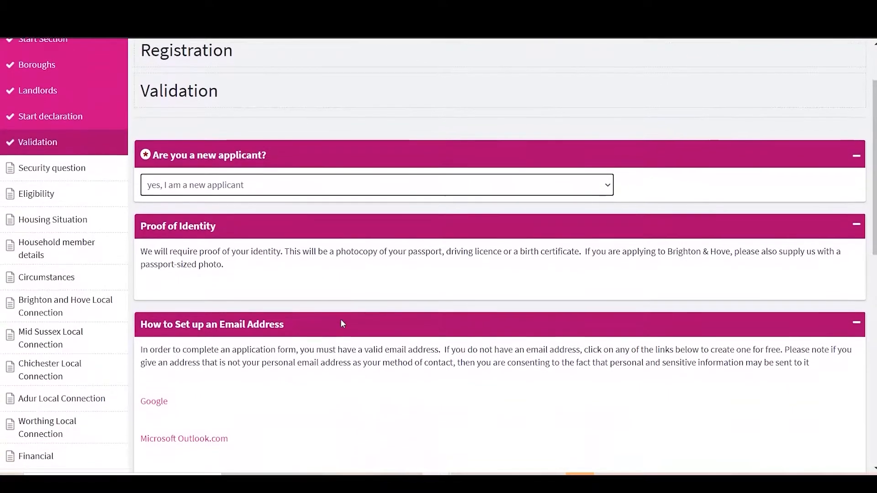
scroll(342, 320, "down", 3)
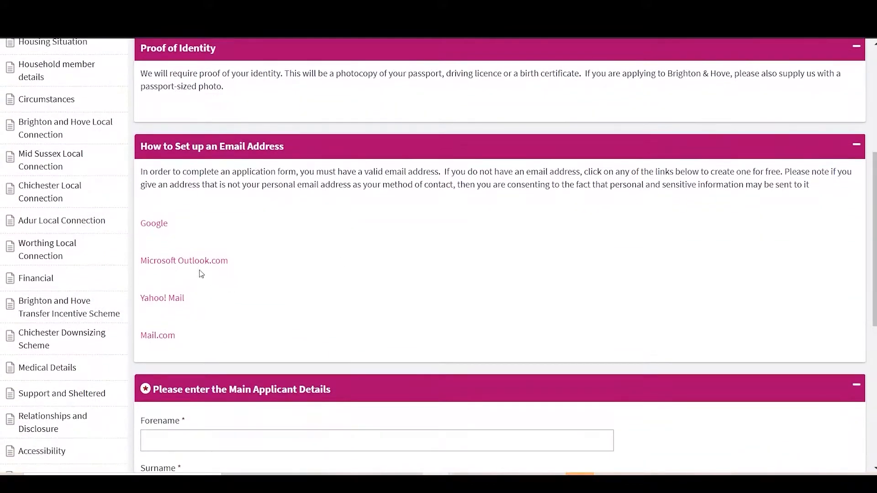
scroll(283, 314, "down", 3)
left_click(209, 306)
type("test")
key("Tab")
type("testq")
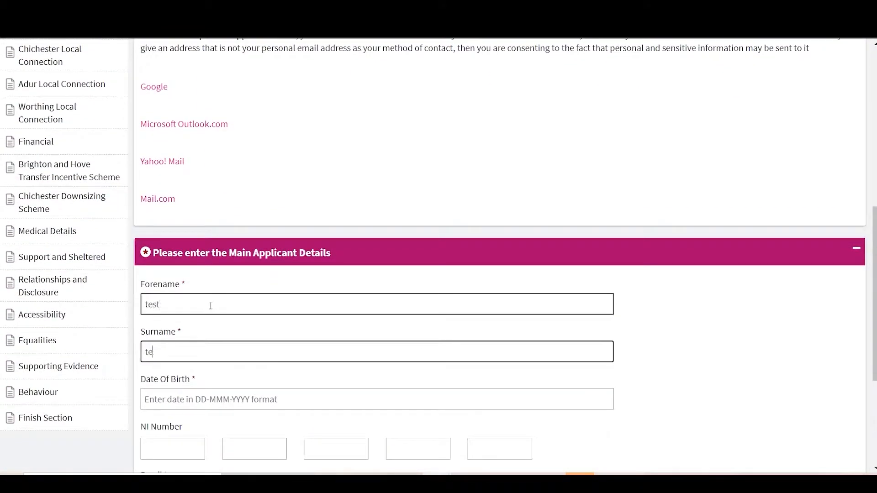
Set the main applicant's date of birth
left_click(226, 395)
left_click(277, 233)
left_click(201, 398)
left_click(205, 336)
left_click(188, 397)
Fill in the main applicant's National Insurance number and email address
left_click(174, 437)
left_click(168, 452)
type("11")
key("Tab")
double_click(168, 451)
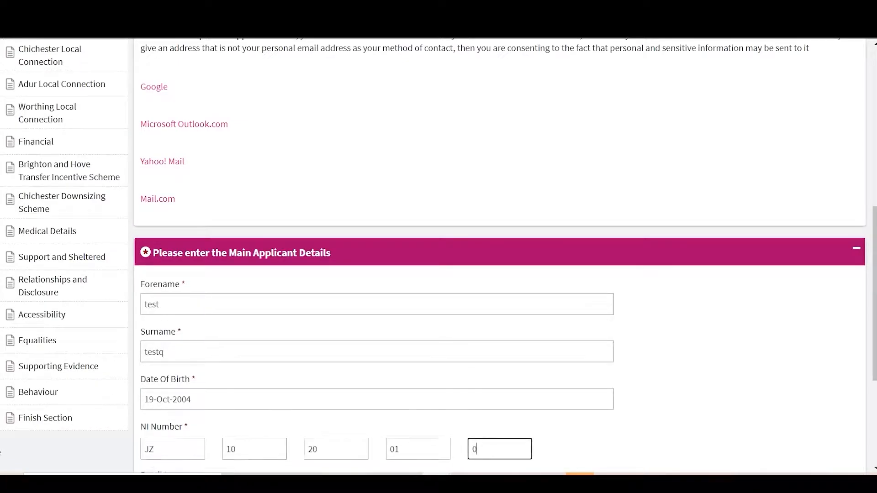
scroll(503, 256, "down", 5)
left_click(161, 290)
type("test@gmail.com")
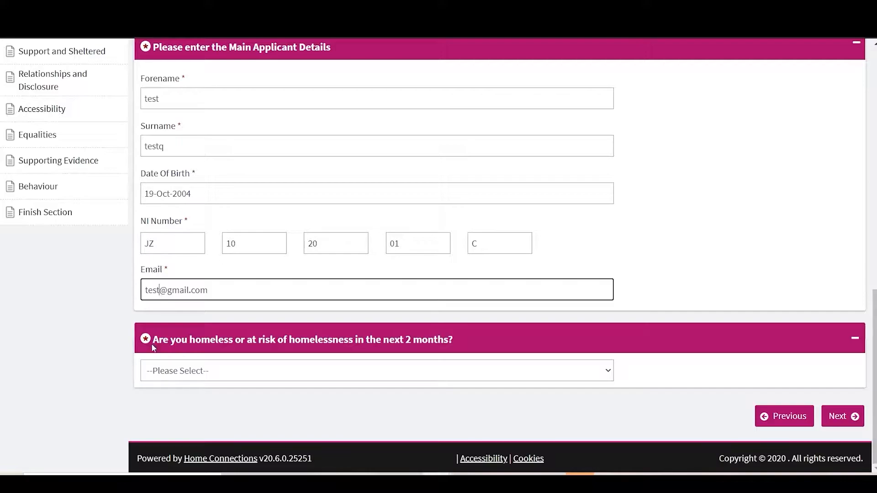
Answer Yes to being homeless or at risk of homelessness in the next 2 months and continue
left_click(172, 374)
left_click(184, 413)
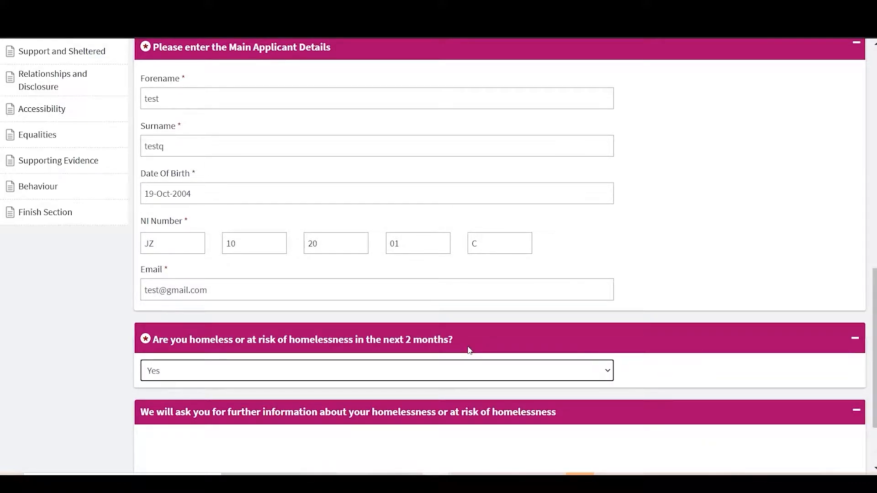
scroll(470, 351, "down", 2)
left_click(857, 419)
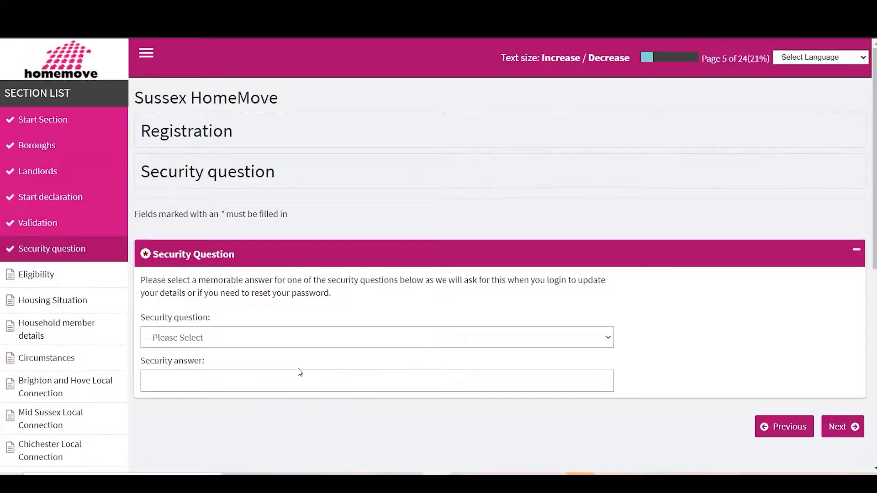
Choose Favourite food as the security question, fill in the security answer, and submit the page
left_click(259, 340)
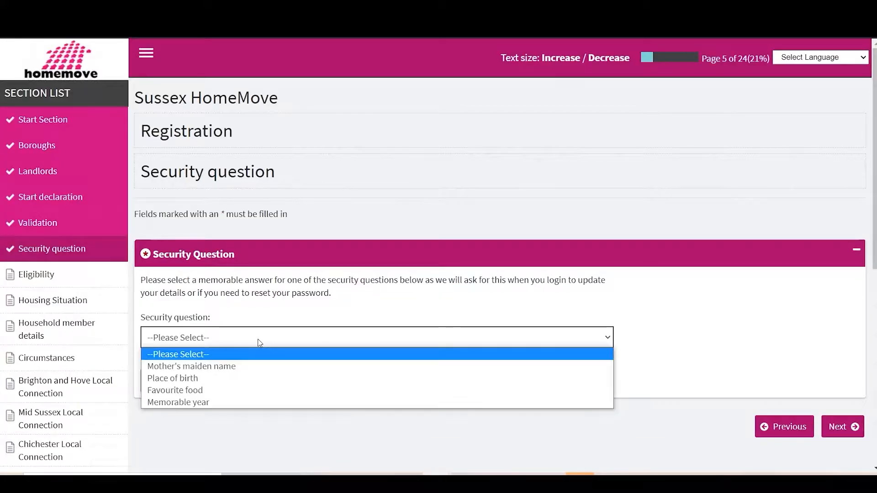
left_click(236, 392)
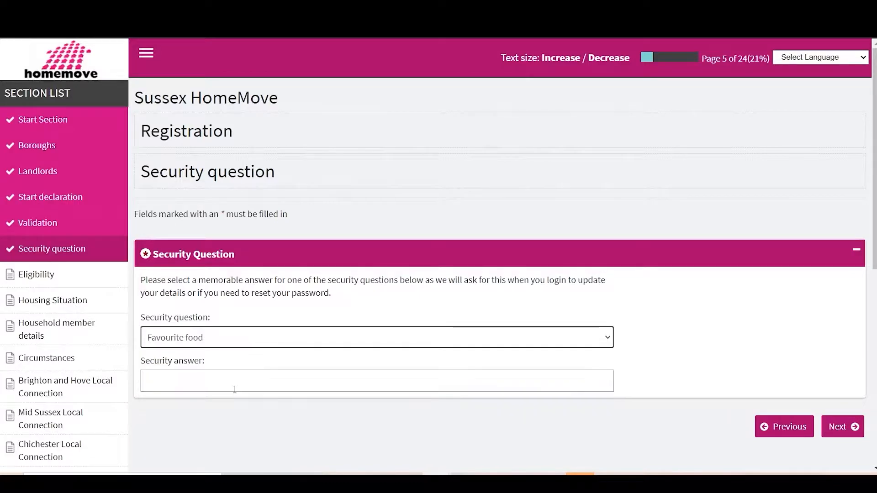
left_click(856, 435)
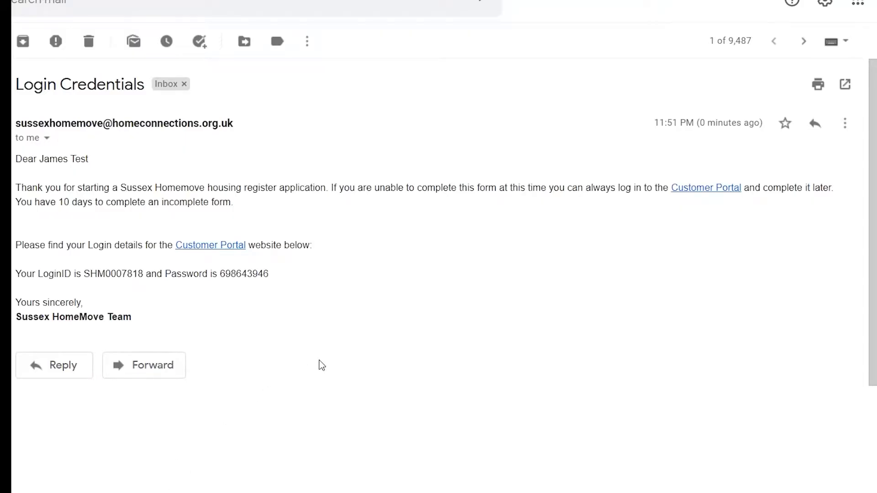
Copy the login ID and password from the Login Credentials email into the customer portal's login form
scroll(319, 364, "down", 2)
scroll(320, 365, "up", 2)
scroll(321, 365, "up", 1)
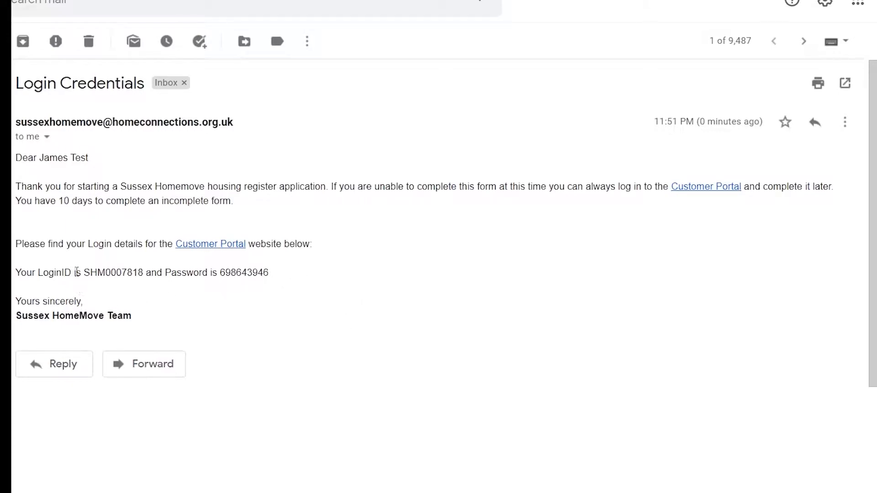
left_click_drag(89, 273, 141, 274)
left_click(141, 307)
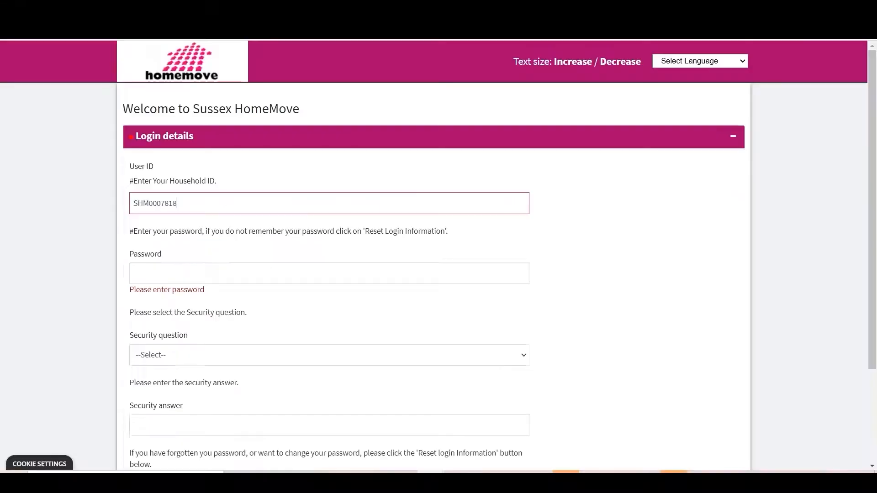
left_click(164, 269)
key("ctrl+v")
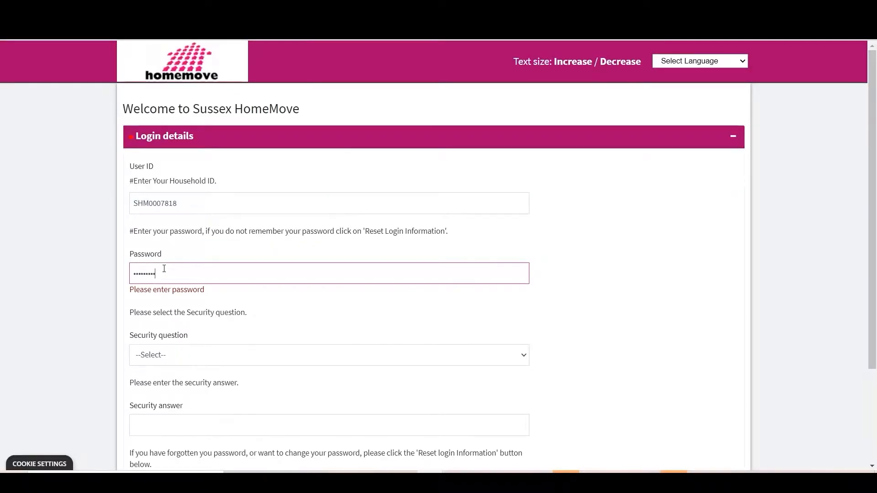
Select Favourite food as the login security question, enter the security answer, and log in
left_click(216, 361)
left_click(193, 389)
left_click(173, 412)
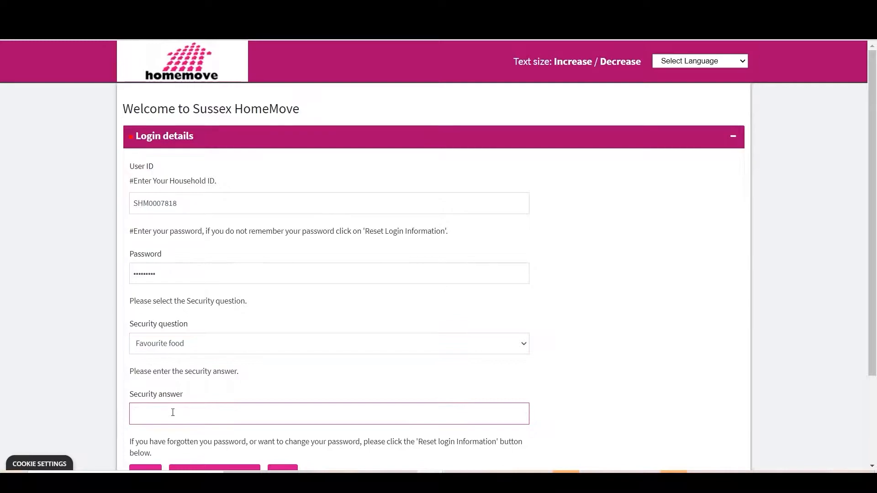
scroll(172, 413, "down", 1)
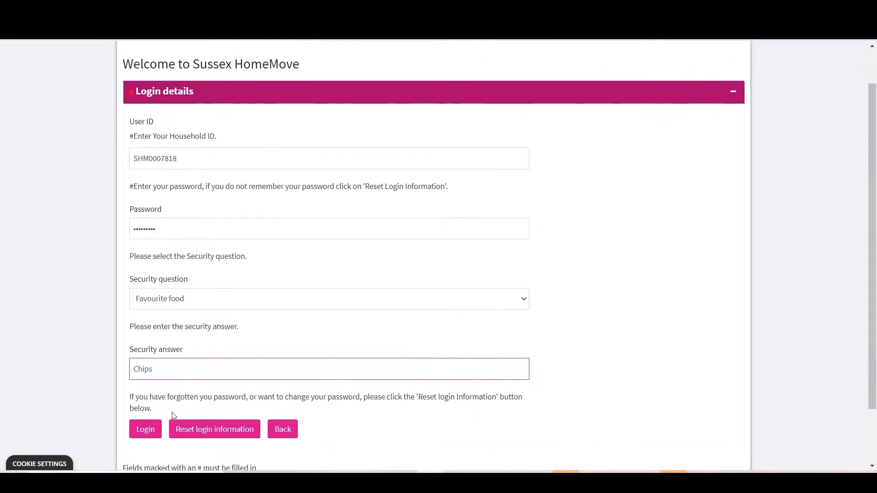
left_click(145, 430)
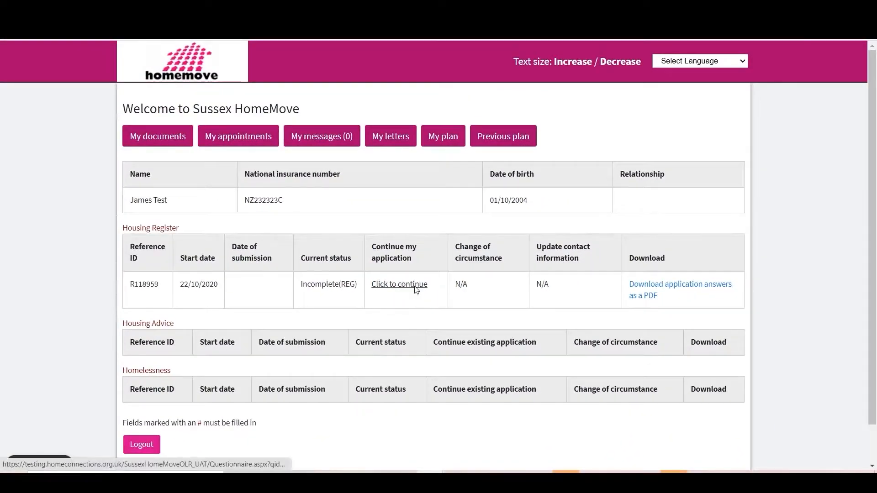
Resume the incomplete housing register application and continue past its security question to Eligibility
left_click(416, 290)
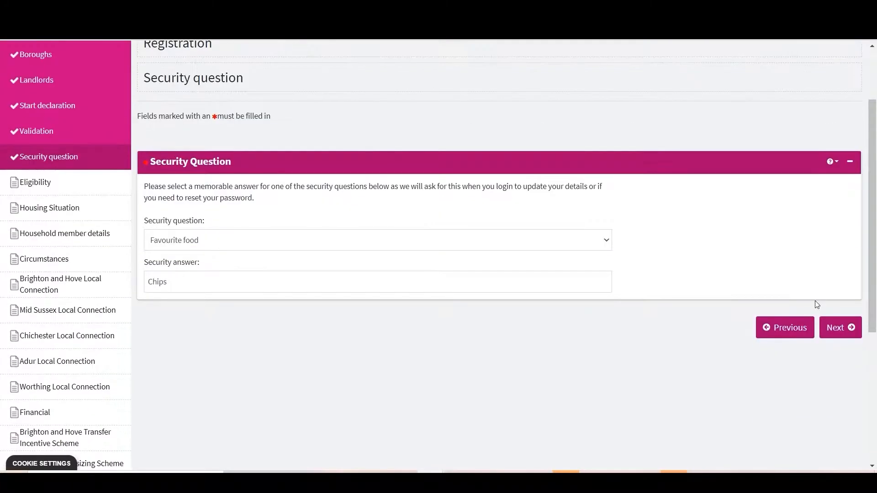
scroll(743, 101, "up", 2)
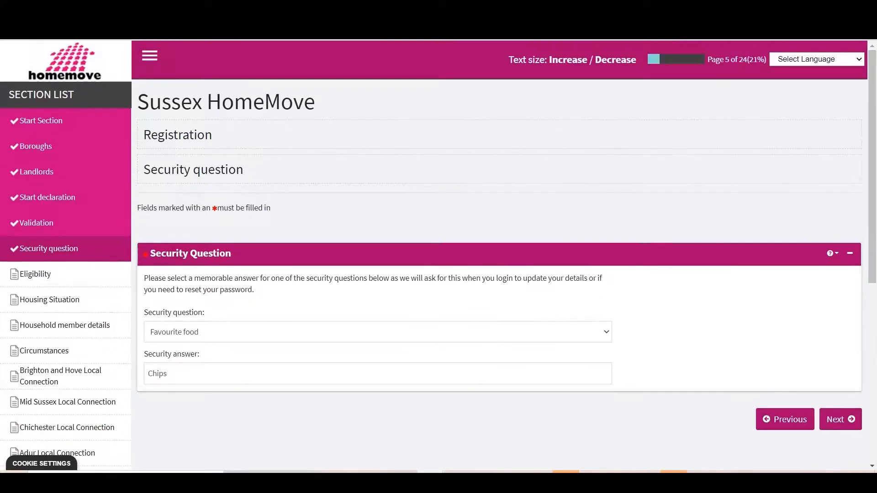
left_click(850, 423)
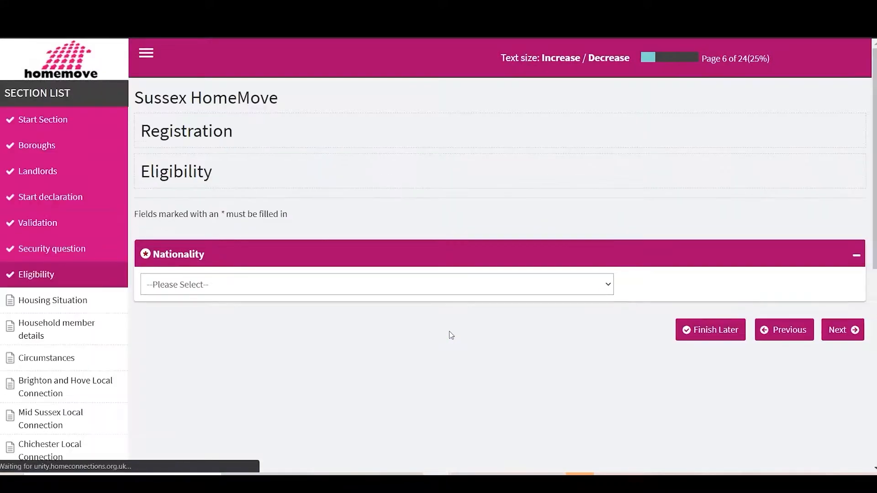
Try Non-EEA country national as the applicant's nationality
left_click(277, 283)
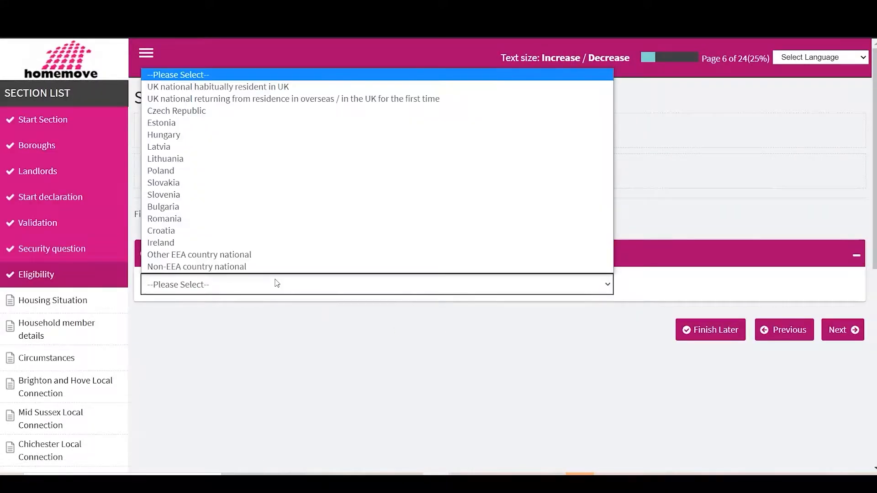
left_click(237, 88)
left_click(186, 76)
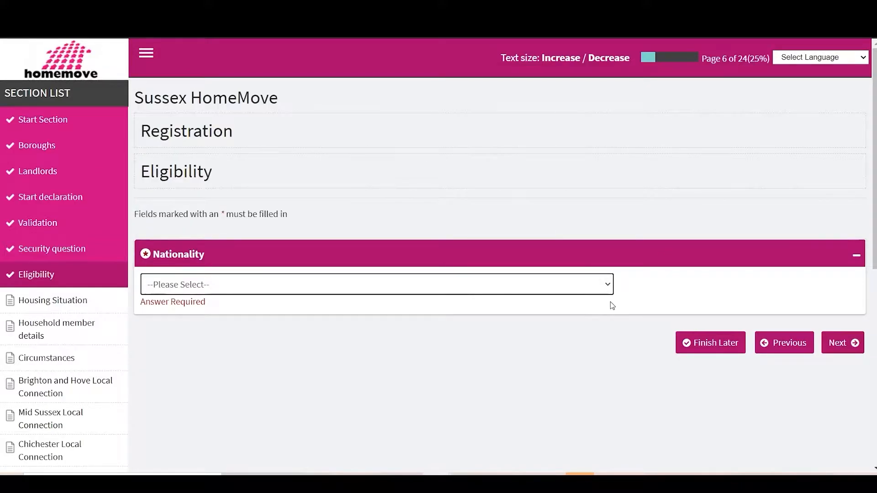
left_click(604, 293)
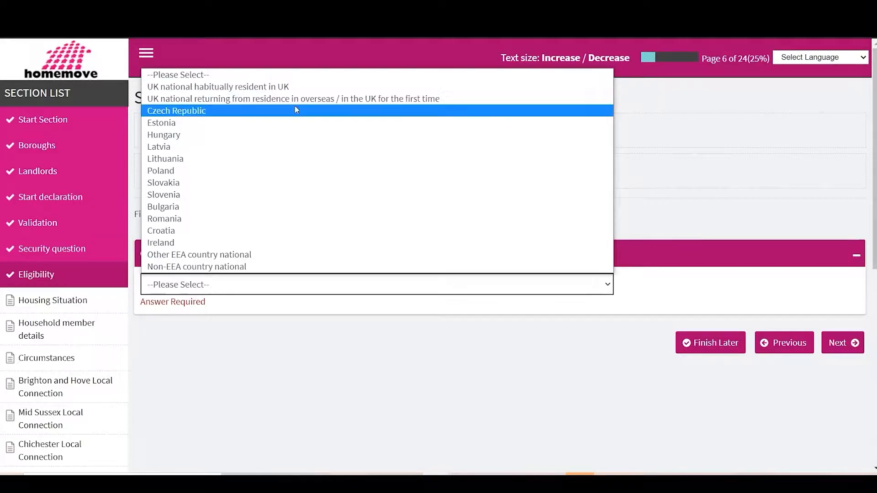
left_click(271, 270)
Set the nationality to "UK national habitually resident in UK" and continue to Housing Situation
left_click(251, 285)
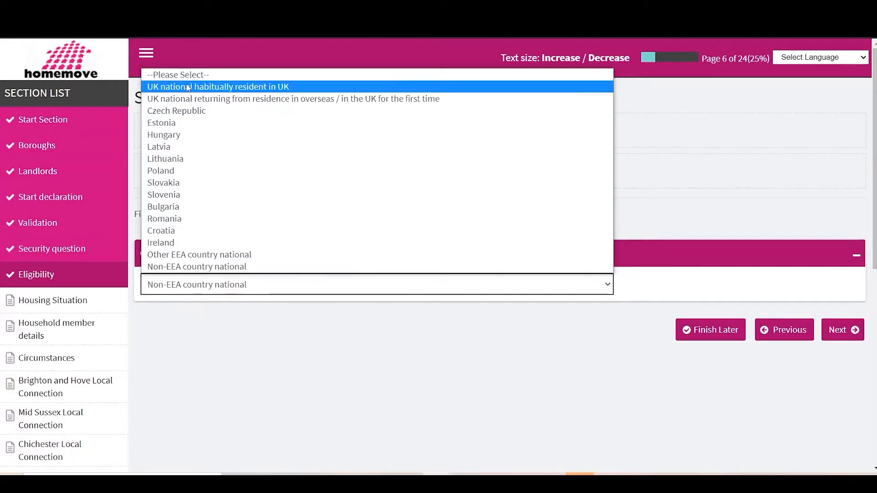
left_click(219, 87)
left_click(843, 330)
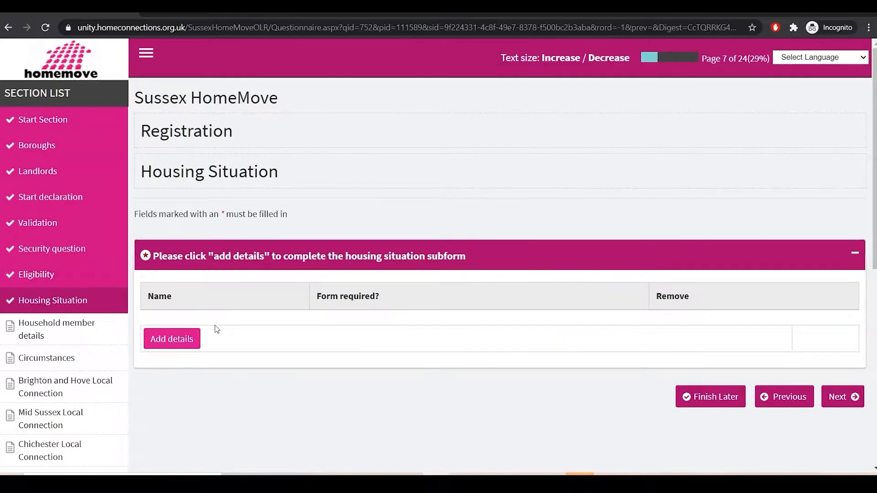
Add housing situation details and try "Owner of your own home" as the current housing situation
left_click(157, 341)
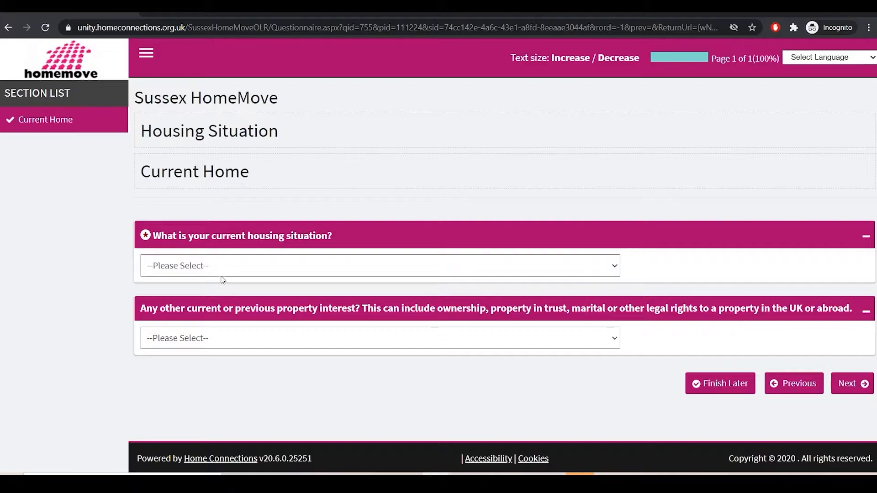
left_click(282, 262)
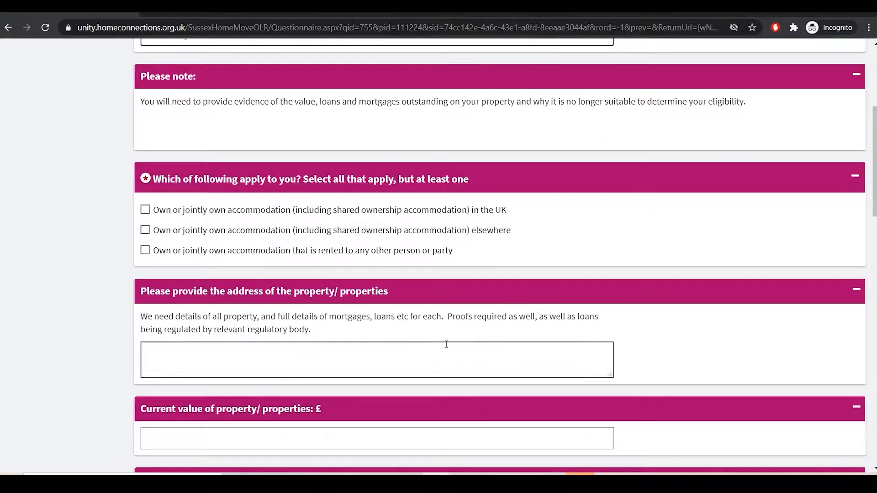
scroll(447, 345, "down", 3)
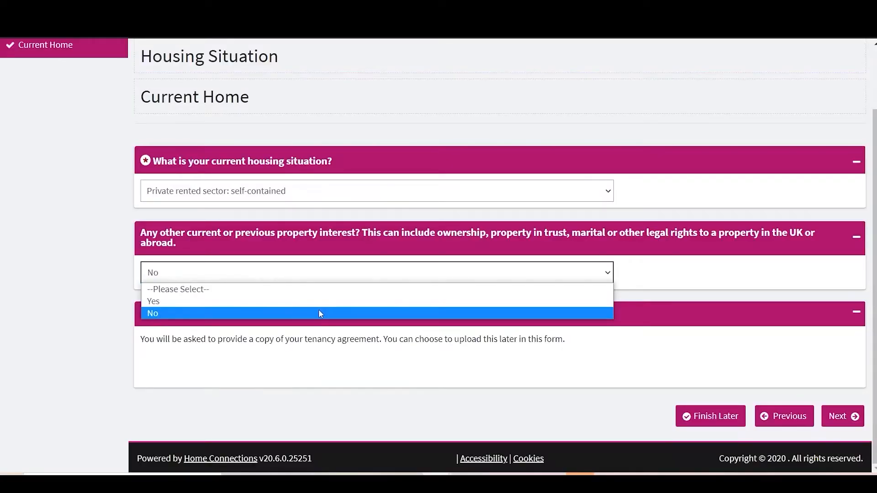
Set the current housing situation to "Private rented sector: self-contained" and try Yes for other current or previous property interest
left_click(323, 301)
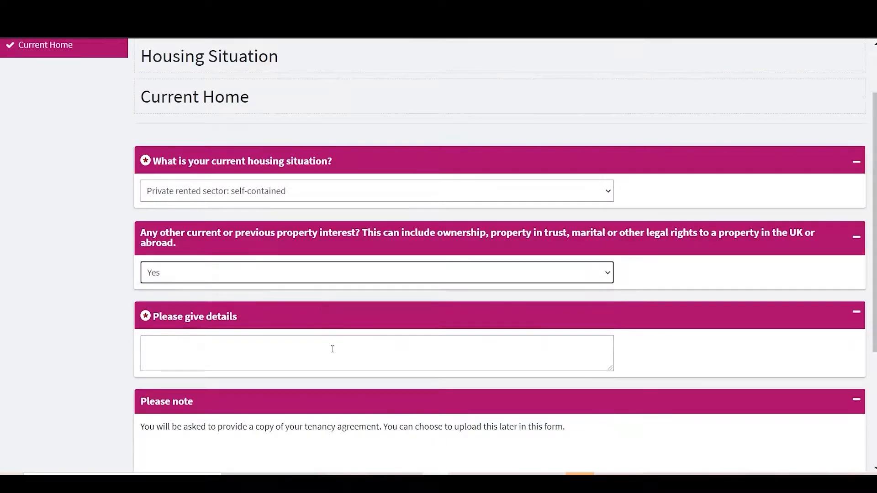
scroll(329, 349, "down", 3)
scroll(334, 351, "down", 1)
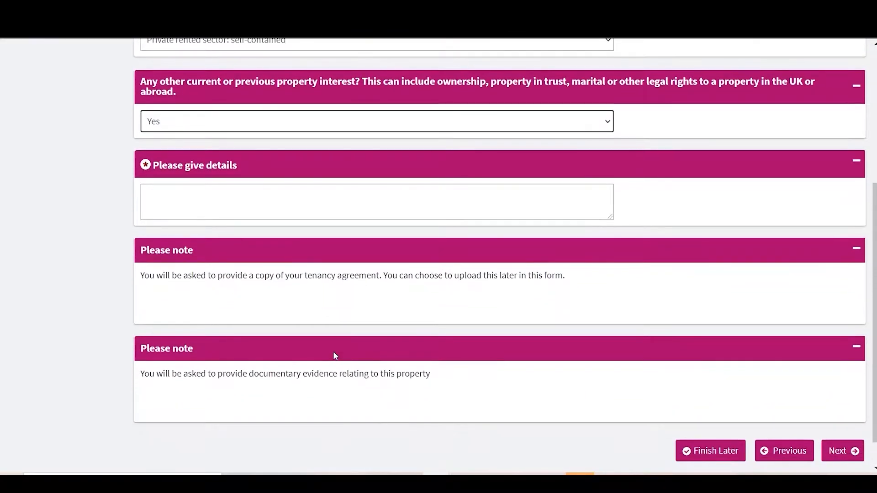
left_click(315, 207)
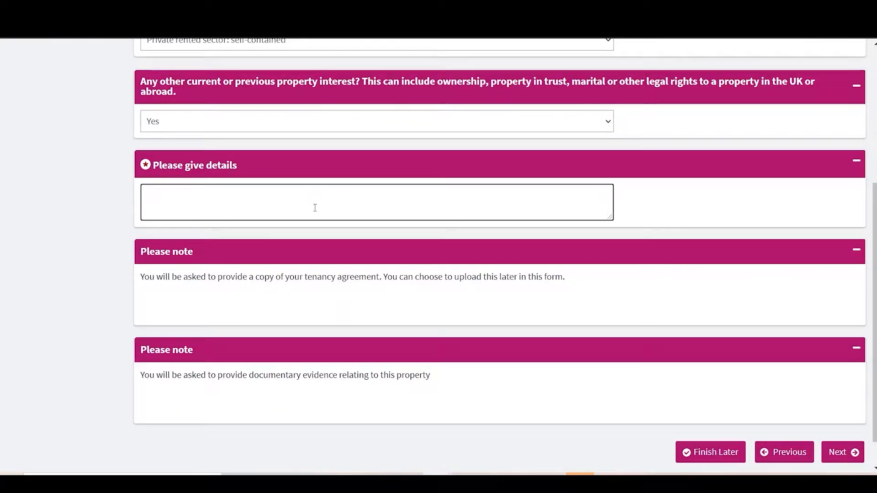
Set other property interest to No, submit the Current Home form, and continue to Household member details
left_click(284, 123)
left_click(275, 160)
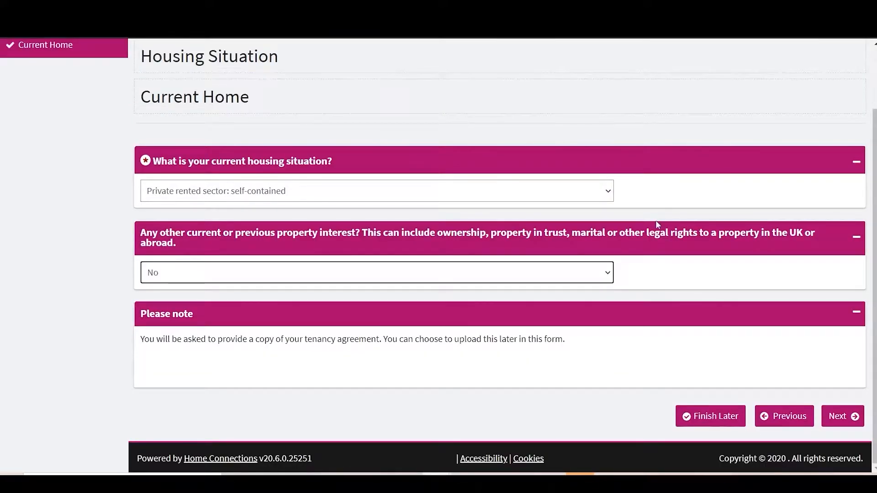
left_click(845, 412)
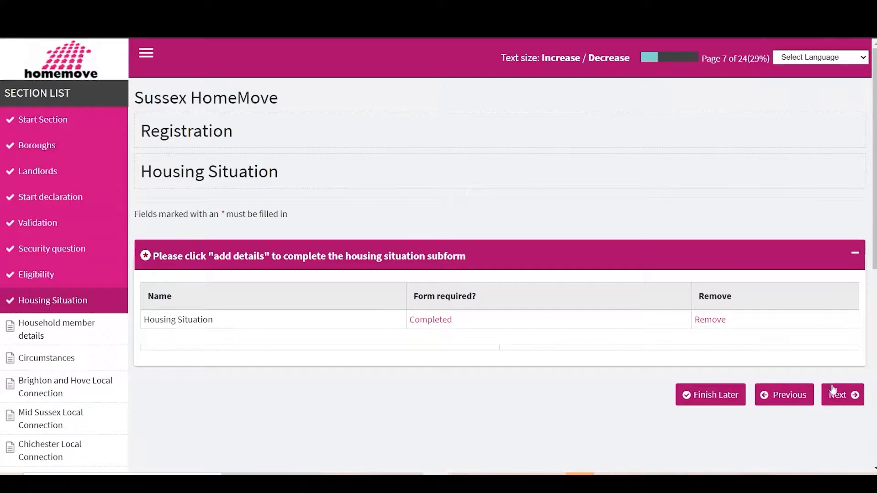
left_click(833, 390)
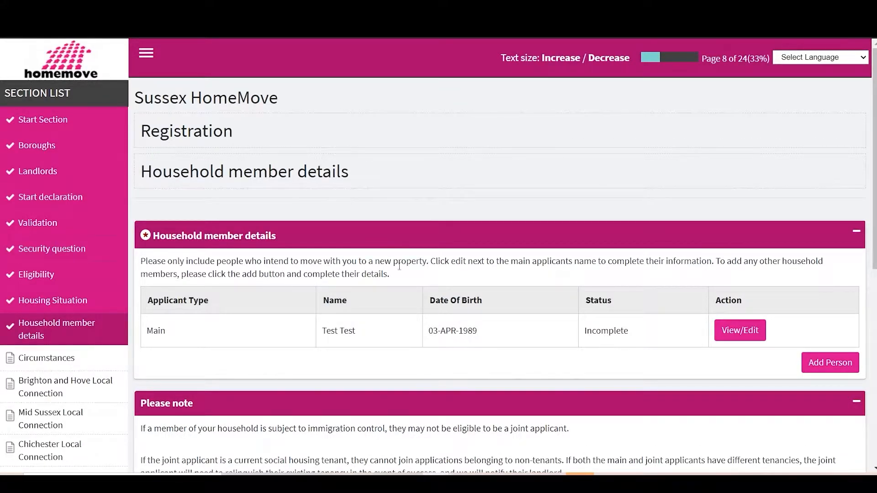
In the main applicant's household record, set the title to Mr and previously used names to No
left_click(723, 329)
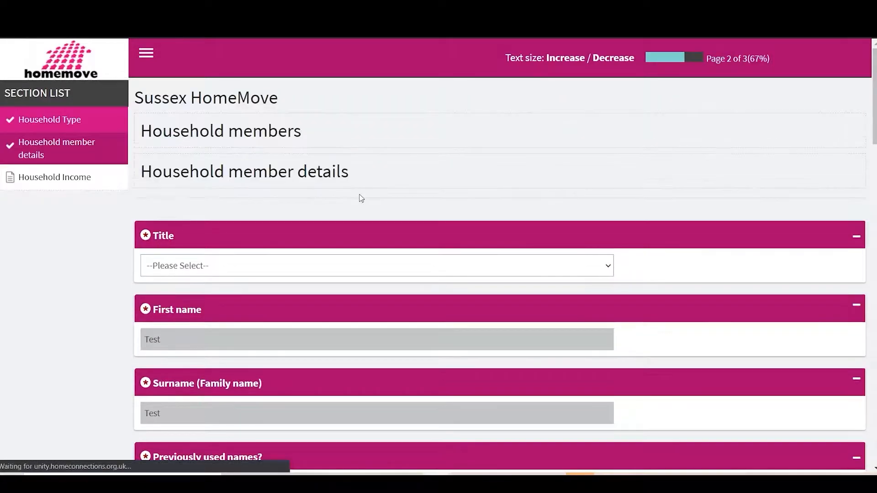
left_click(228, 267)
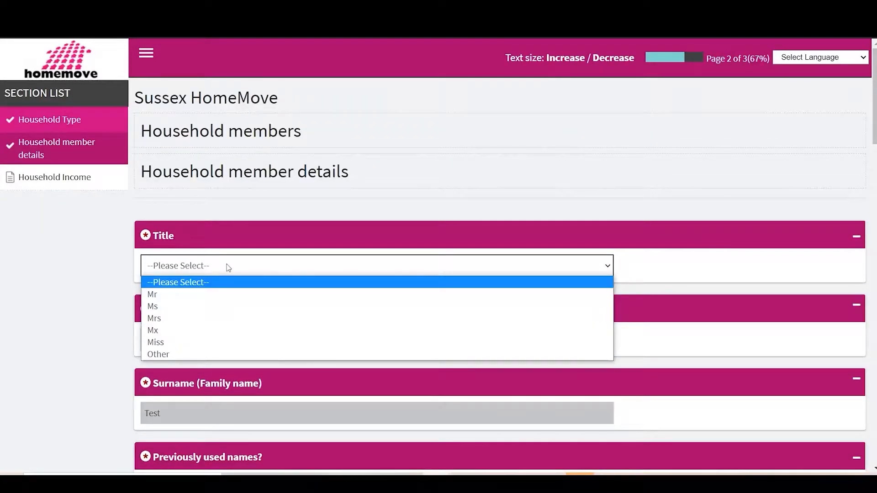
left_click(212, 294)
scroll(213, 294, "down", 3)
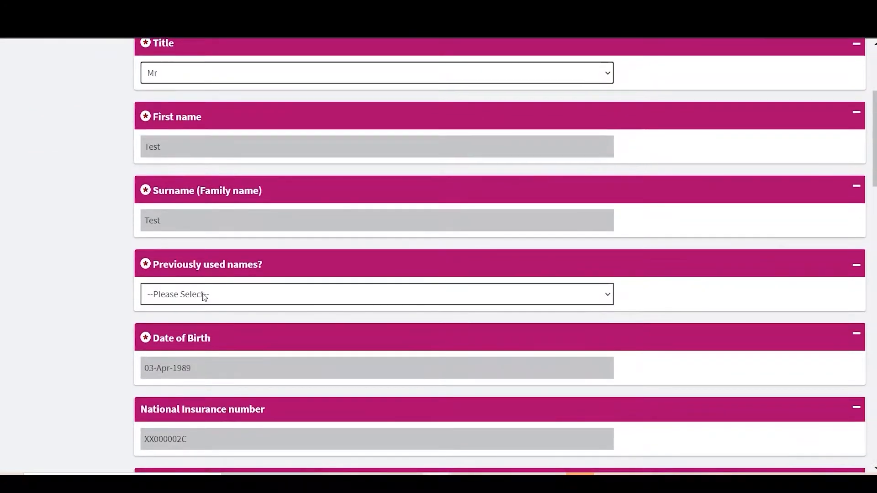
left_click(204, 297)
left_click(188, 335)
Set the applicant's gender to Male, identifying with birth gender to Yes, and pregnancy to No
scroll(189, 338, "down", 4)
left_click(185, 346)
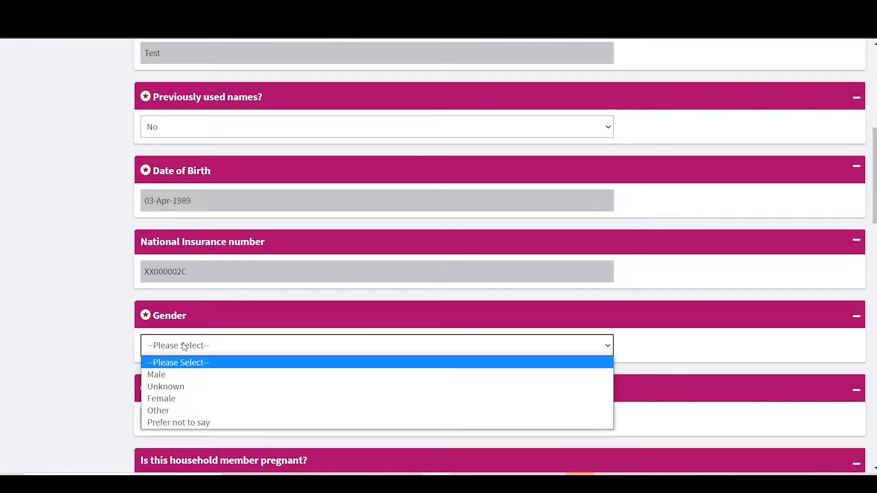
left_click(183, 375)
scroll(206, 329, "down", 3)
left_click(226, 289)
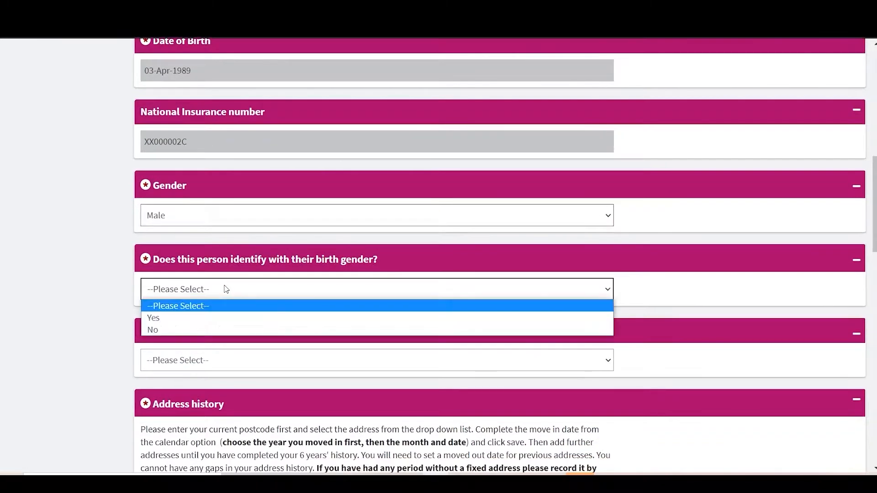
left_click(215, 318)
left_click(212, 359)
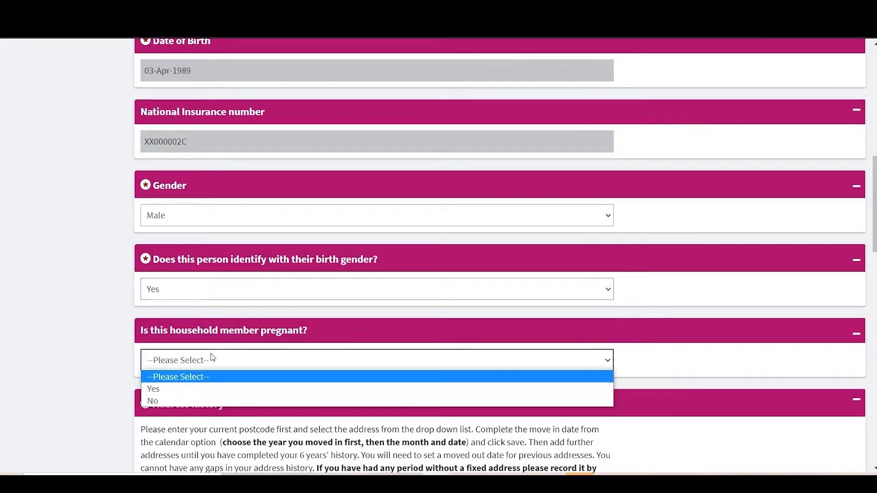
left_click(206, 400)
Add an address history entry by searching for the postcode and picking a matching flat from the results
scroll(206, 398, "down", 3)
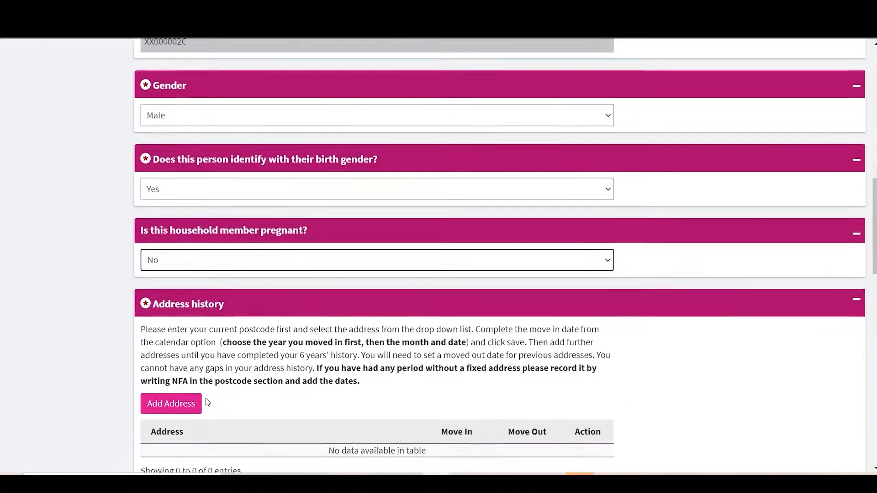
scroll(207, 401, "down", 2)
scroll(207, 401, "down", 1)
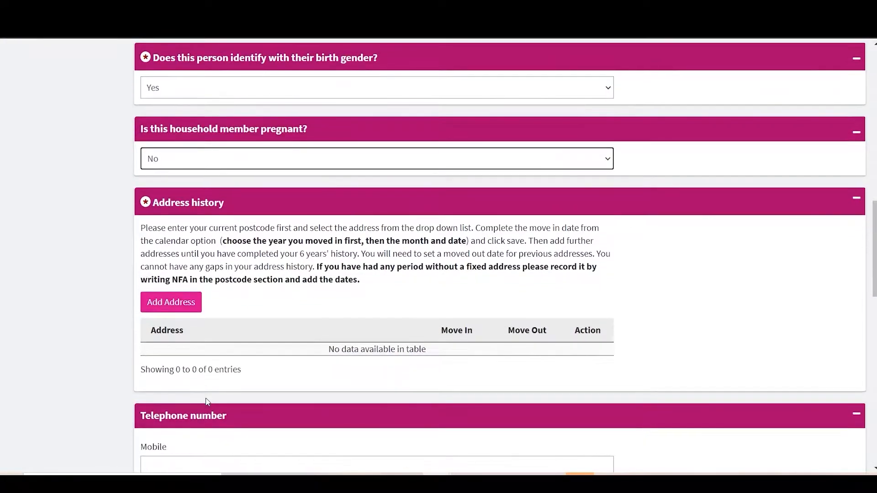
left_click(181, 314)
type("b")
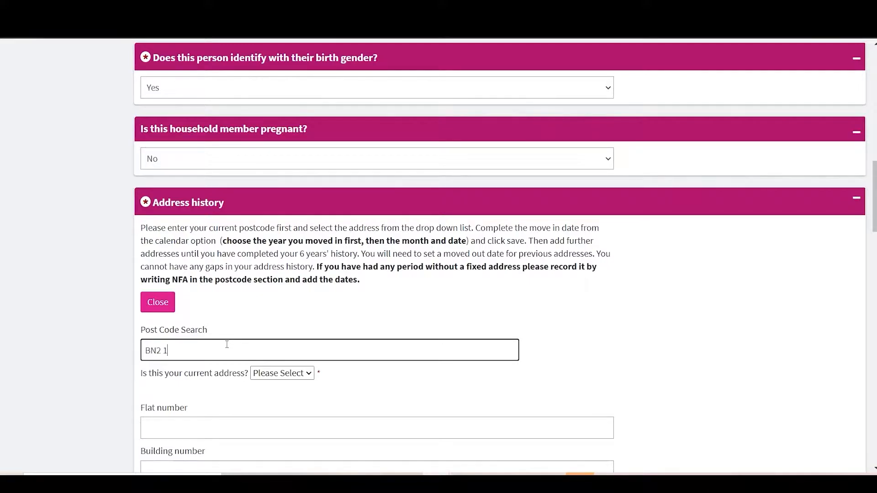
key("Down")
key("Down")
key("Down")
key("Down")
key("Down")
key("Down")
key("Down")
key("Down")
key("Down")
key("Down")
key("Down")
key("Down")
key("Down")
key("Down")
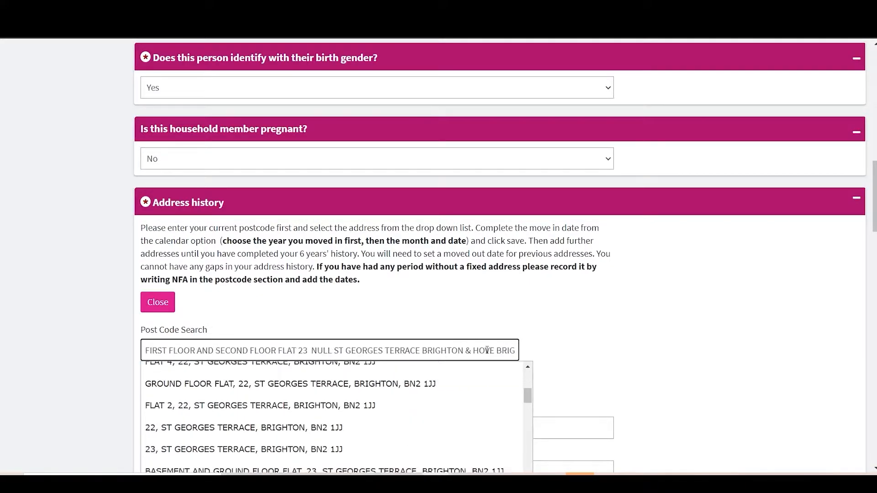
key("Down")
key("Return")
Mark the selected address as not being the applicant's current address
scroll(122, 320, "down", 3)
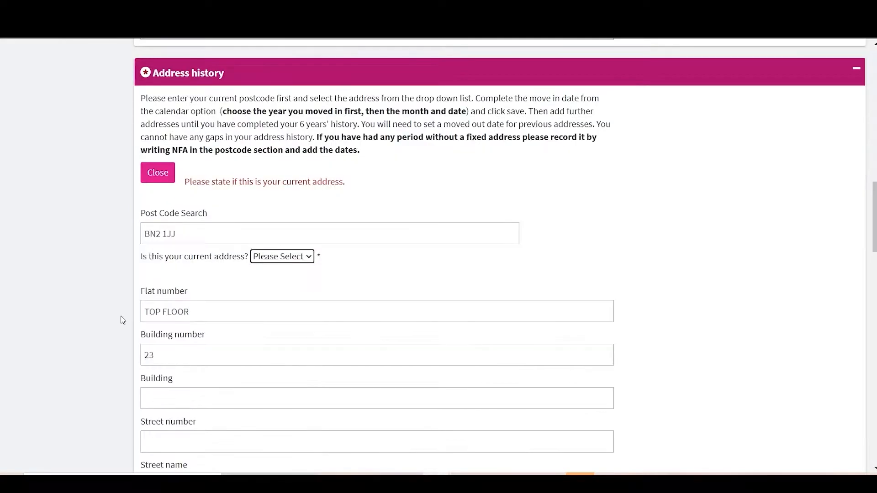
left_click(312, 259)
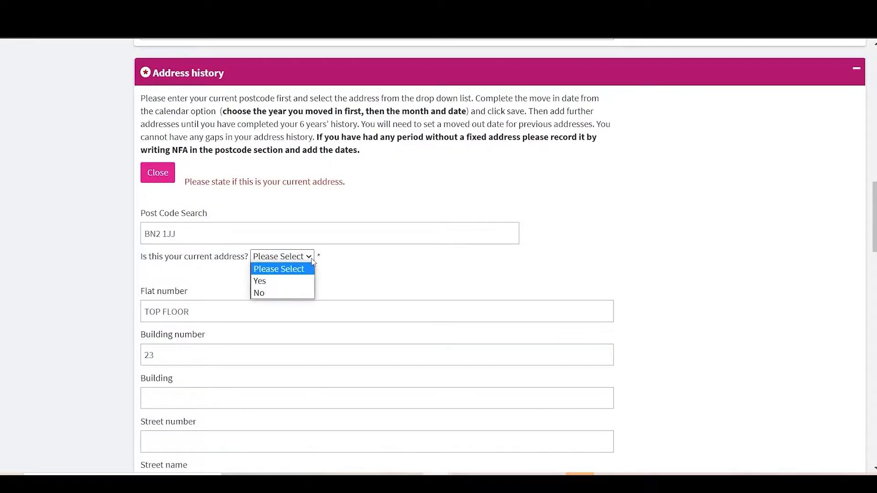
left_click(281, 294)
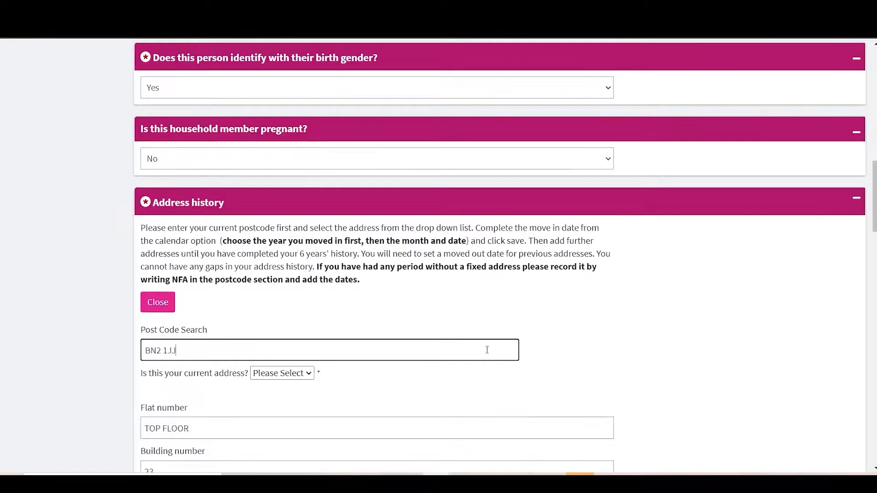
Set the previous address's move-in date to 01-May-2012 and its move-out date to 01-Oct-2020
scroll(485, 349, "down", 10)
left_click(241, 309)
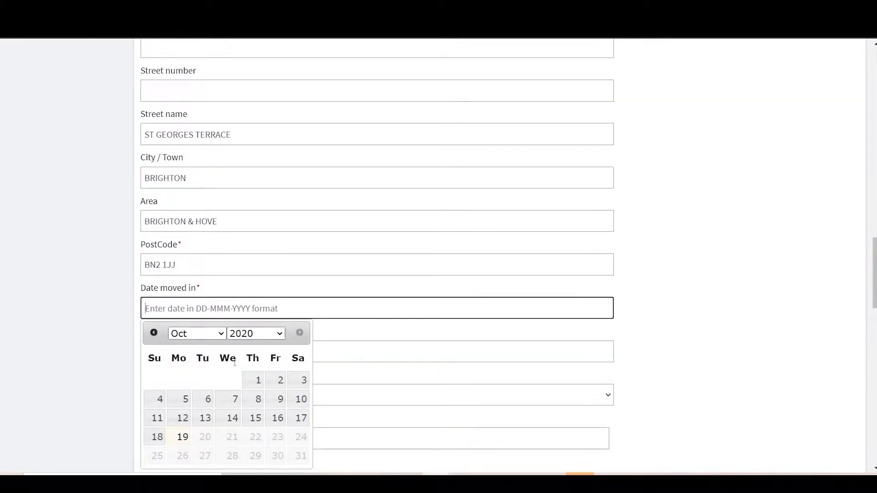
left_click(256, 333)
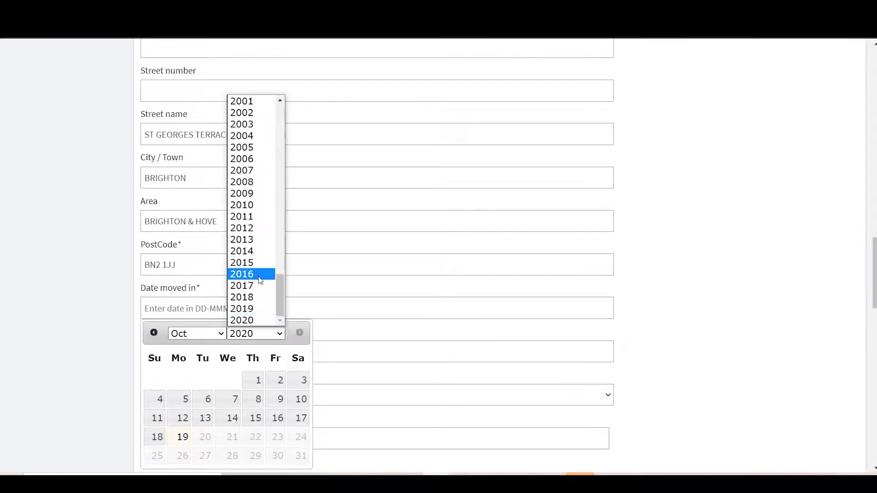
left_click(251, 228)
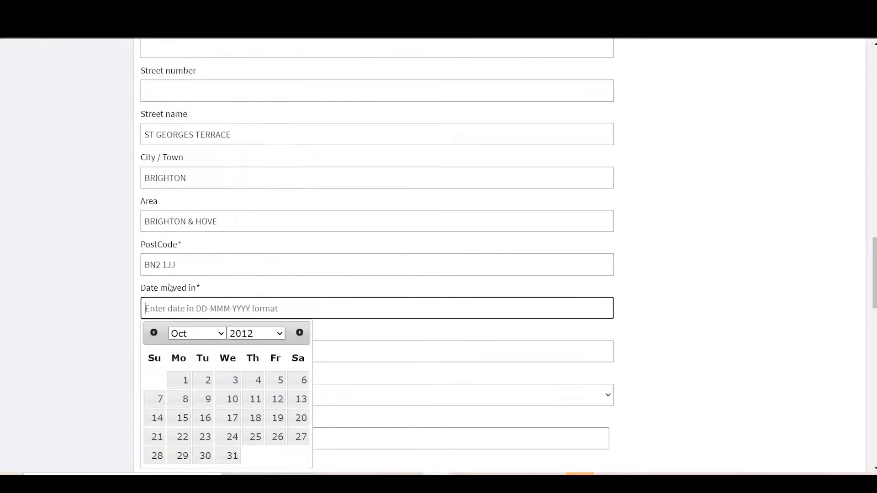
left_click(197, 334)
left_click(186, 237)
left_click(204, 380)
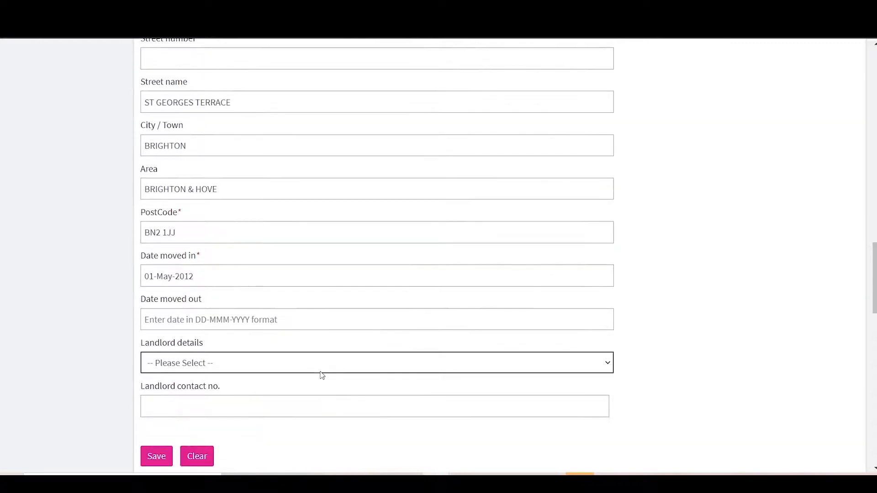
left_click(229, 320)
left_click(257, 220)
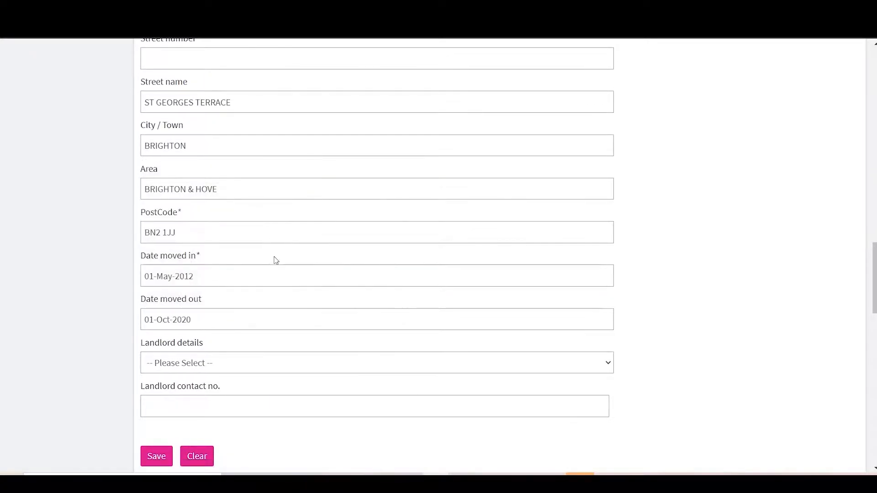
Look through the landlord options without choosing one and save the previous address to the address history
scroll(276, 260, "down", 2)
left_click(256, 309)
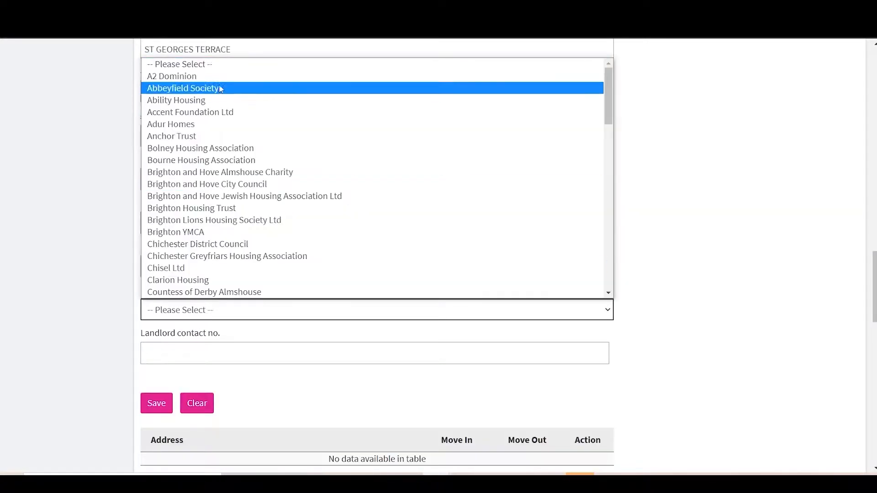
scroll(231, 206, "down", 6)
scroll(231, 205, "down", 3)
left_click(231, 204)
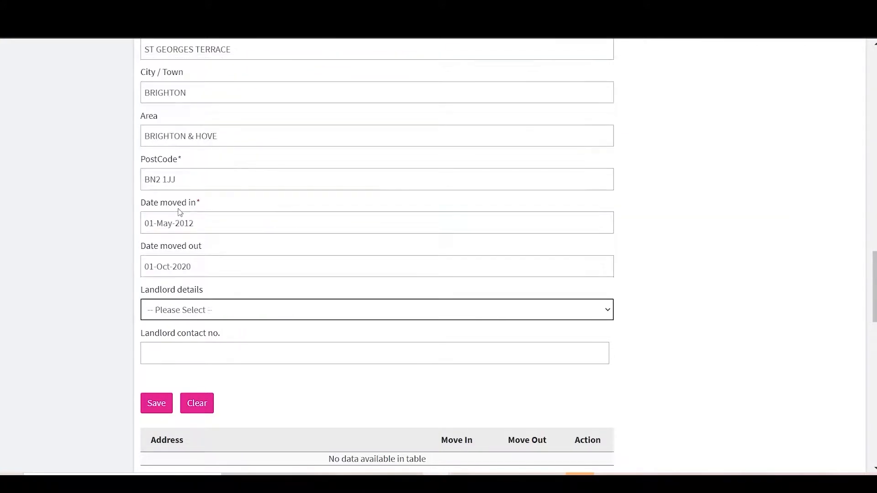
left_click(165, 416)
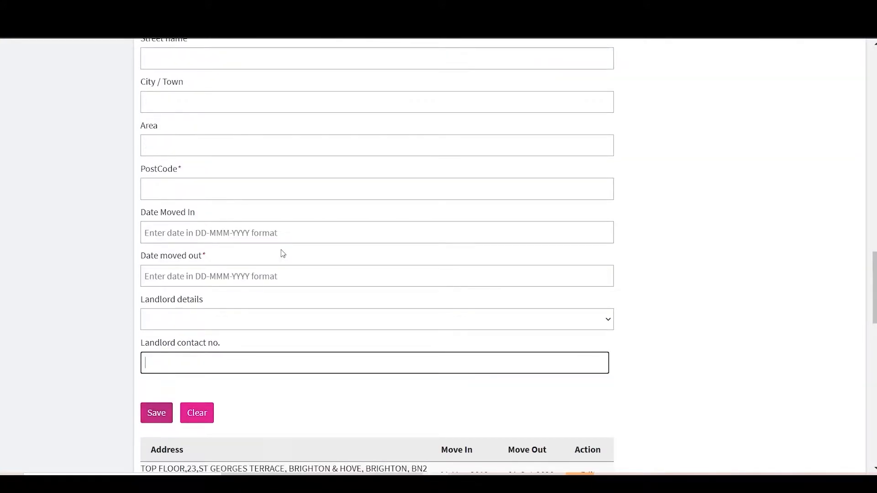
Mark the new address entry as the current address and enter NFA as its postcode
scroll(283, 254, "up", 9)
left_click(292, 268)
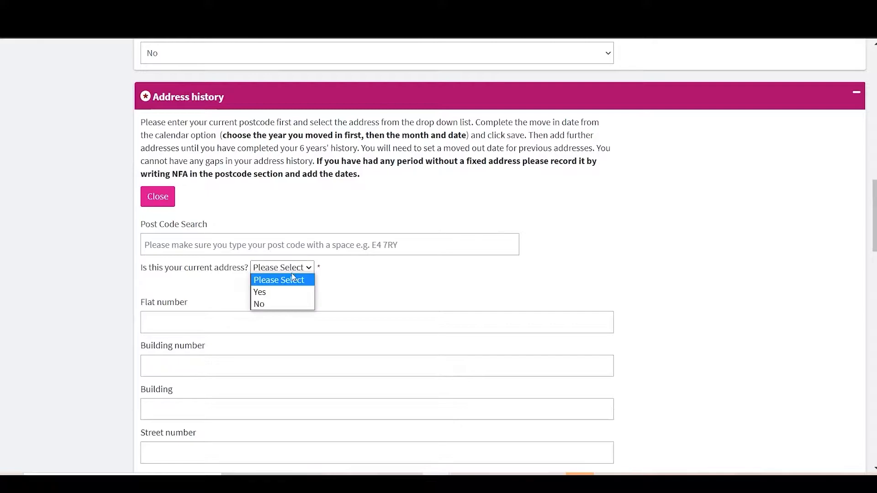
left_click(286, 293)
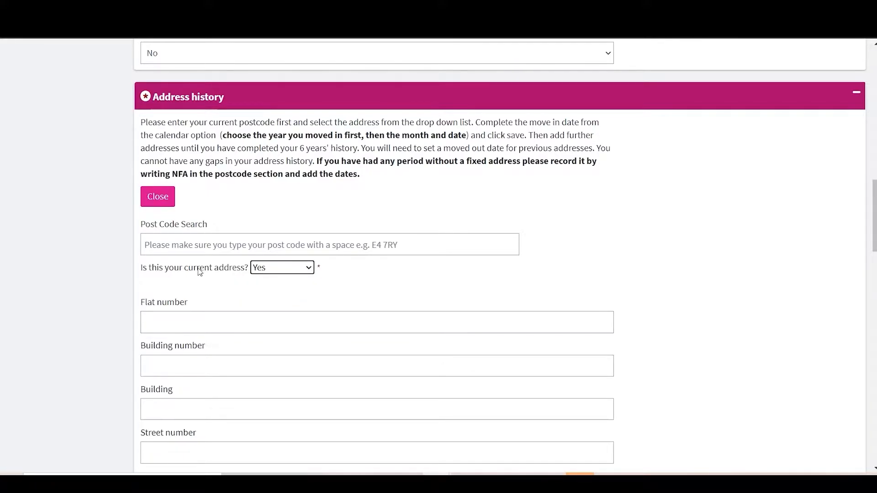
scroll(209, 310, "down", 6)
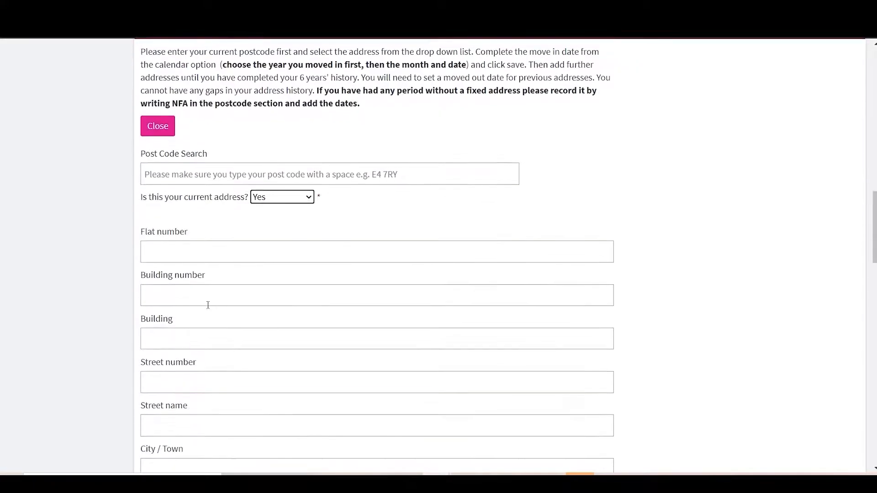
left_click(201, 332)
type("NFA")
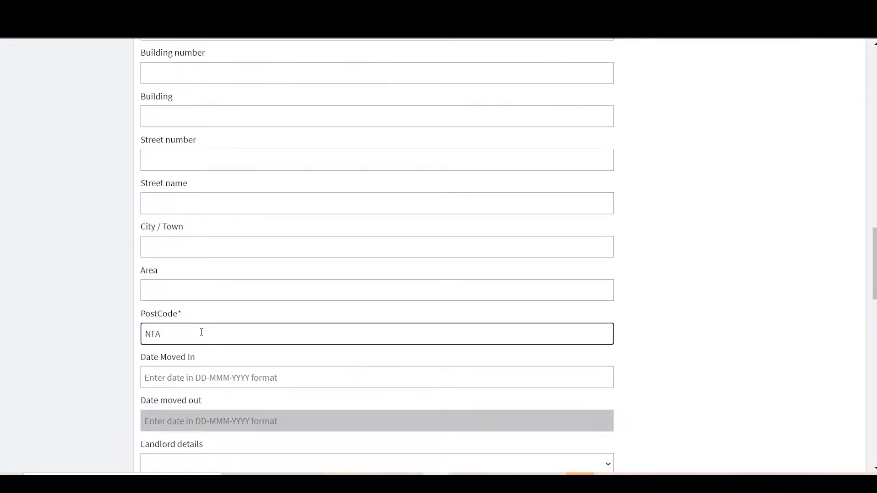
Set the move-in date of the NFA address entry to 01-Oct-2020
scroll(201, 332, "down", 1)
left_click(205, 348)
left_click(258, 247)
scroll(107, 388, "down", 3)
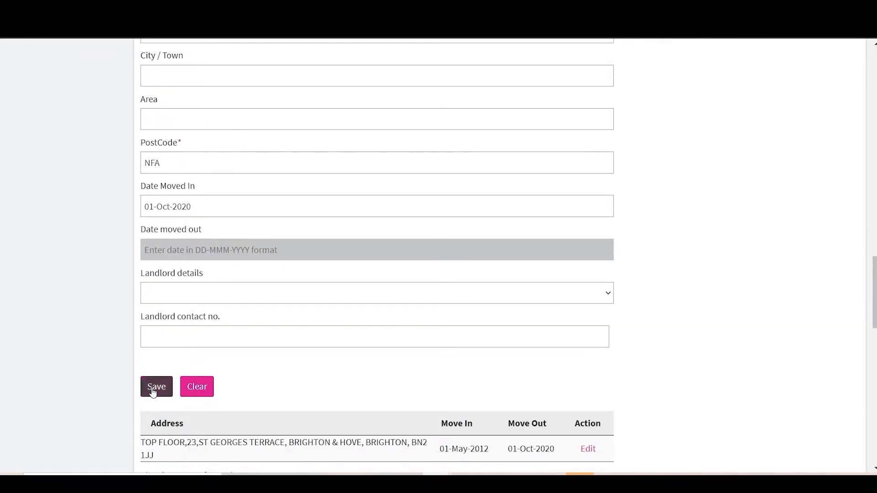
Save the NFA address to the address history and enter the applicant's mobile and home telephone numbers
left_click(154, 388)
scroll(390, 394, "down", 2)
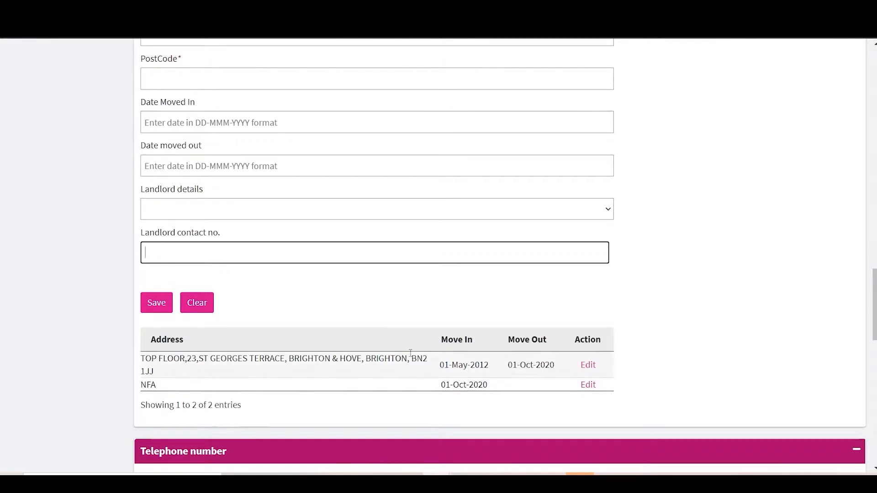
scroll(411, 356, "down", 4)
left_click(389, 351)
type("075")
left_click(326, 395)
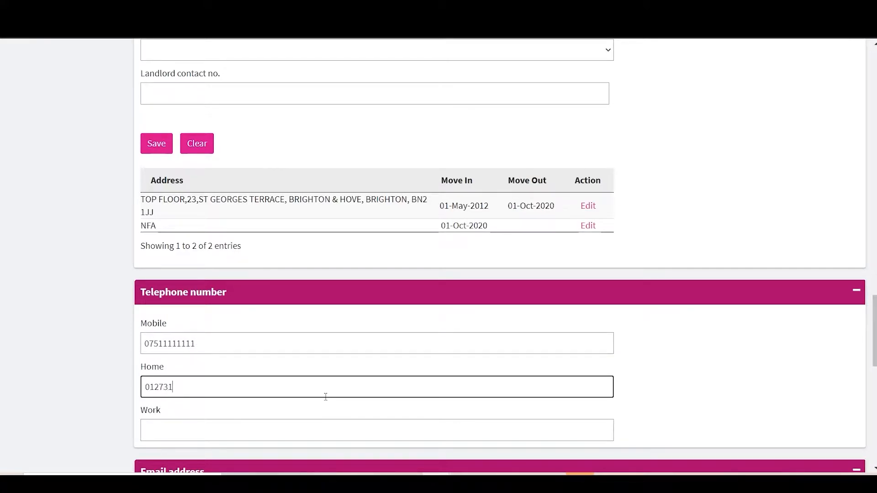
Request that letters go to a different address and enter the care-of contact's name and relationship
scroll(264, 413, "down", 8)
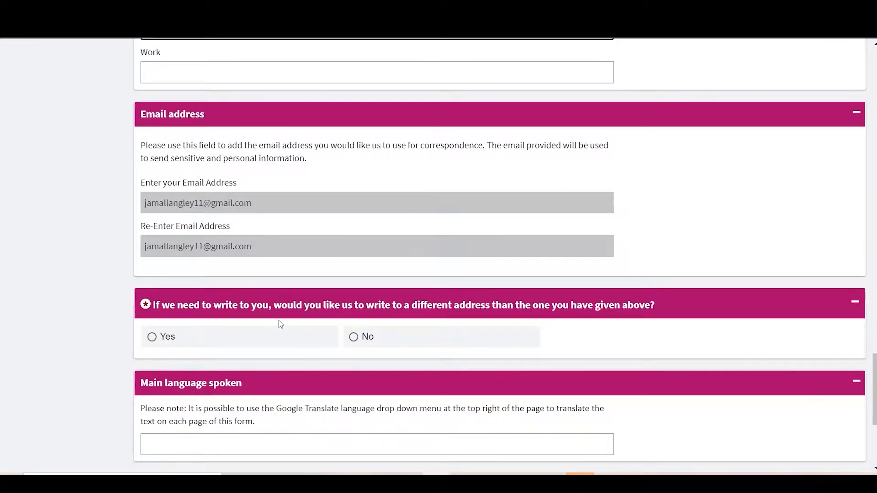
left_click(165, 346)
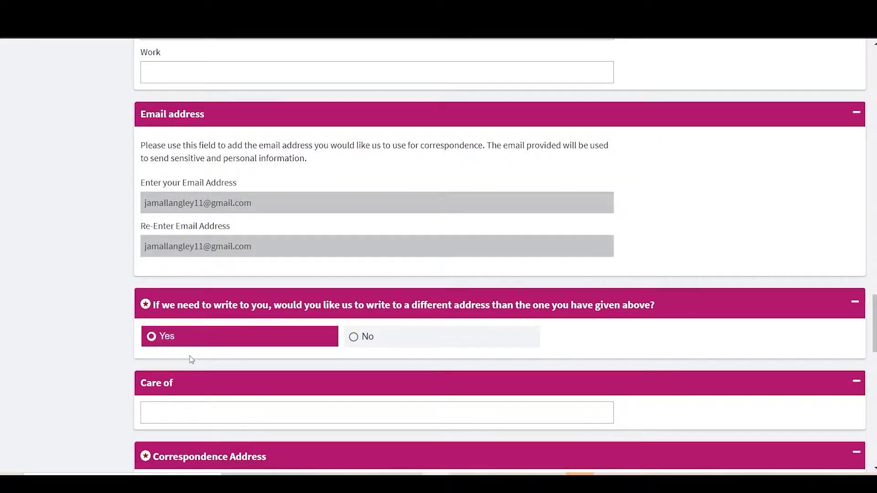
scroll(190, 356, "down", 2)
left_click(173, 329)
type("Sars")
key("BackSpace")
key("BackSpace")
key("BackSpace")
key("BackSpace")
Look up the correspondence address by its postcode and choose the matching address
scroll(392, 373, "down", 3)
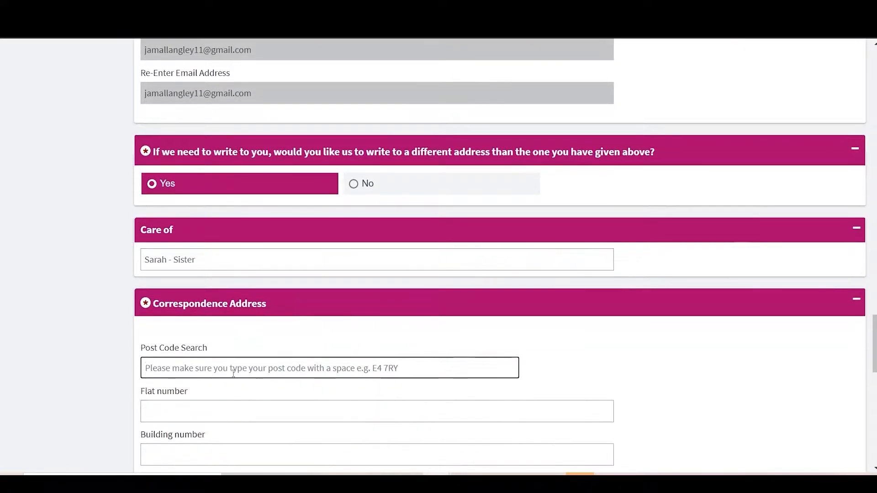
left_click(249, 300)
type("SW15 5JB")
left_click(223, 331)
scroll(92, 362, "down", 10)
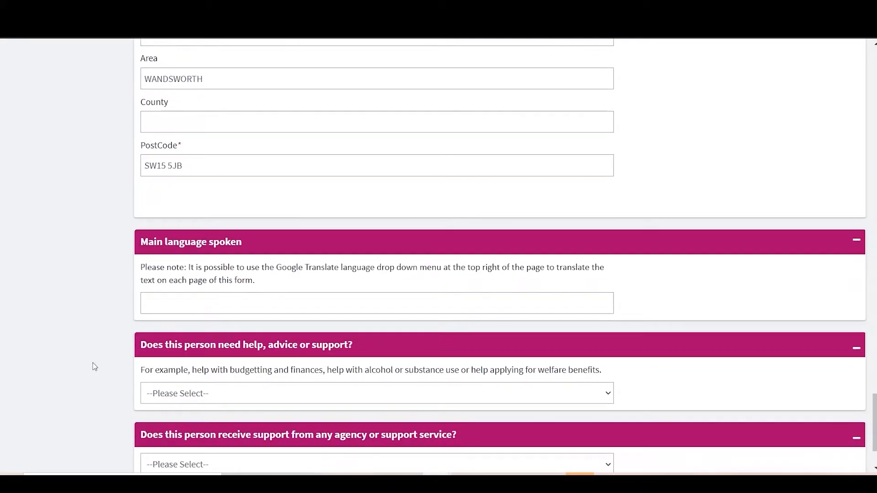
Enter Spanish as the main language and Yes for needing support, with the details "Need help to apply for universal credit"
left_click(165, 300)
type("Spanish")
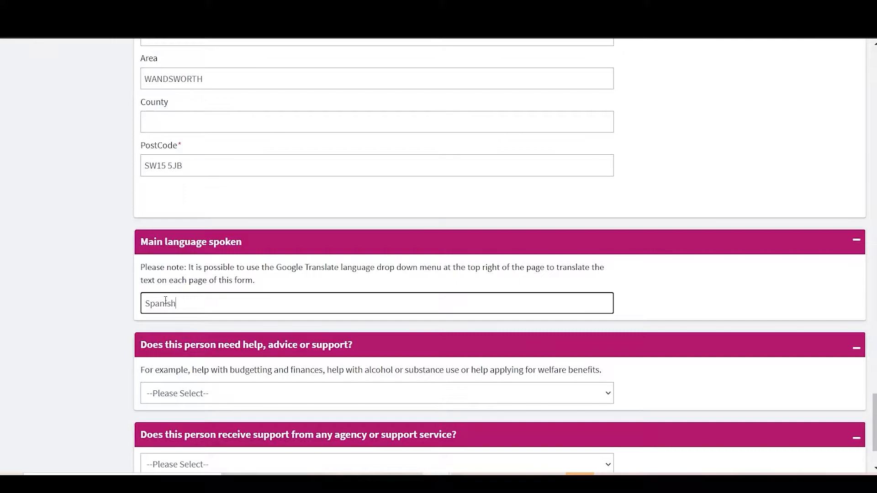
scroll(165, 303, "down", 2)
left_click(183, 300)
left_click(186, 327)
scroll(267, 316, "down", 1)
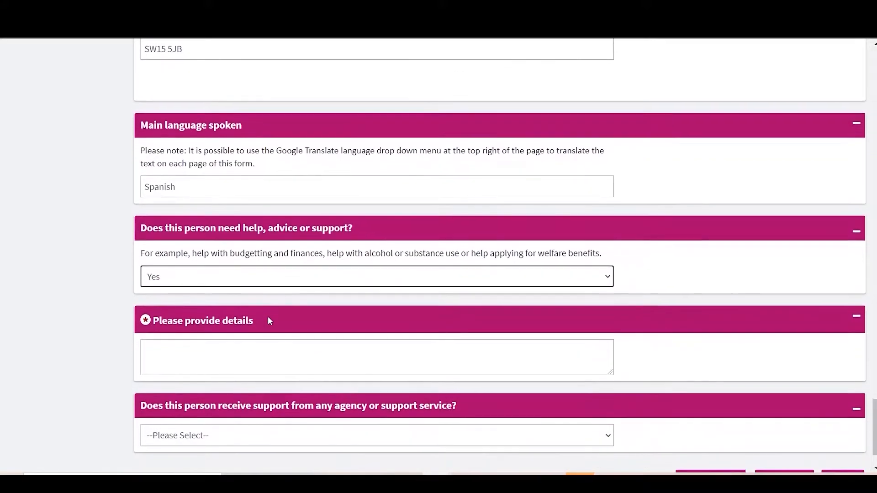
scroll(268, 319, "down", 1)
left_click(228, 342)
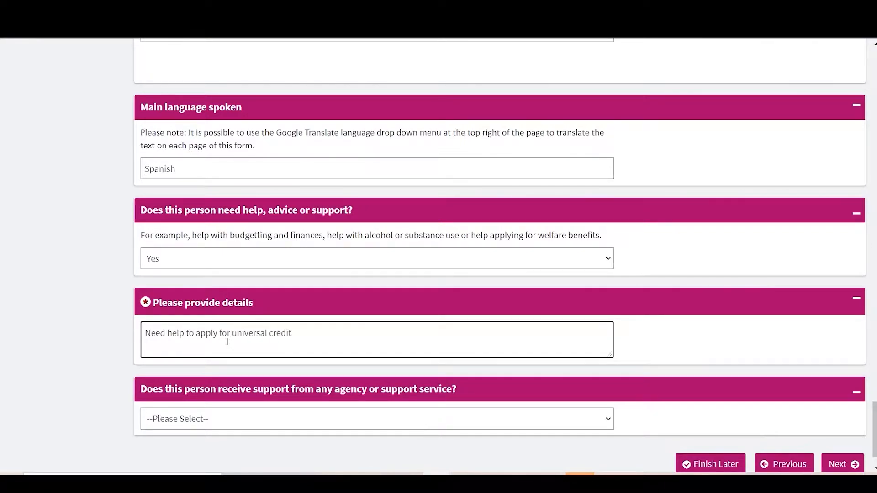
Answer No to receiving support from any agency or support service and continue to the Household Income page
scroll(216, 364, "down", 1)
left_click(221, 379)
left_click(206, 400)
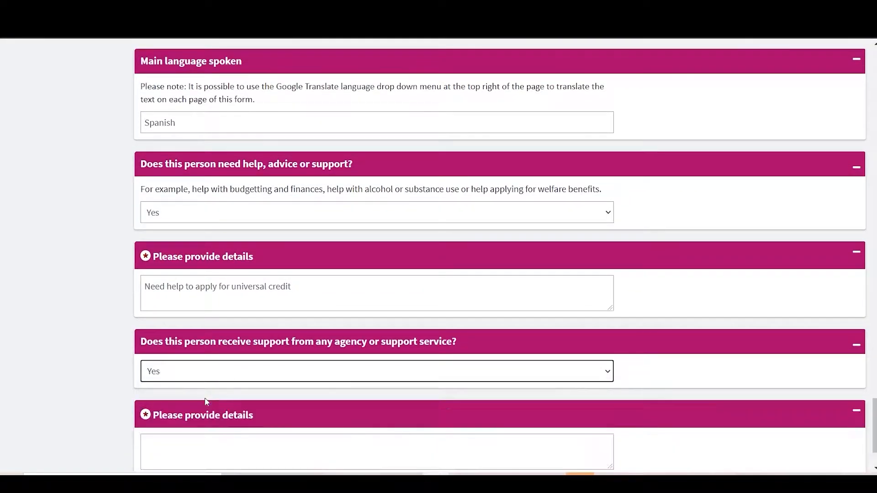
scroll(242, 378, "down", 1)
left_click(261, 308)
left_click(236, 345)
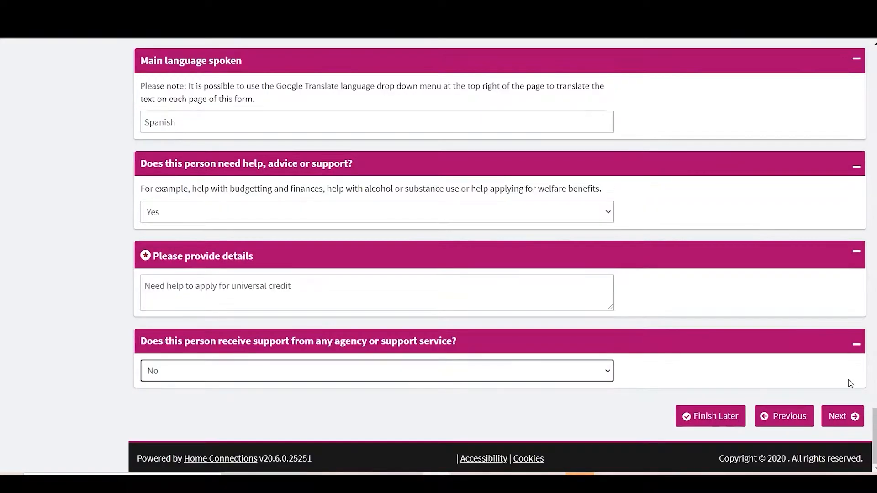
left_click(843, 417)
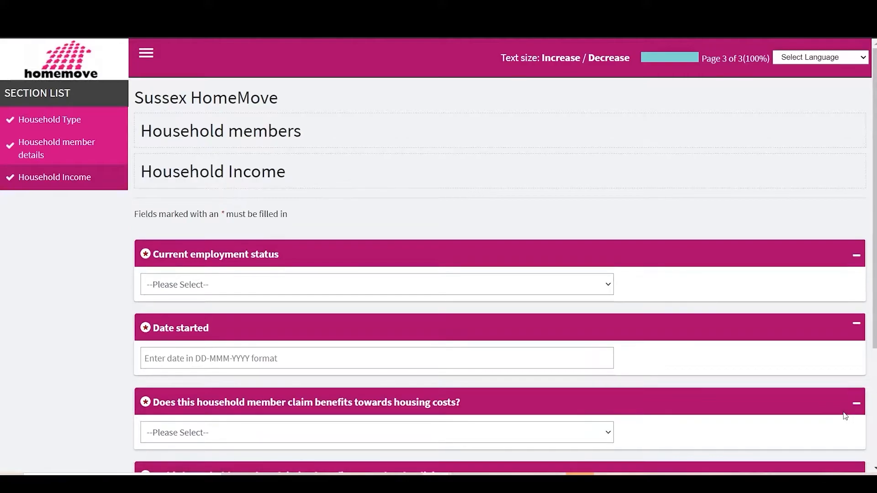
Set the current employment status to "Working: 30 hours a week or more" with start date 08-Jun-2014
left_click(261, 282)
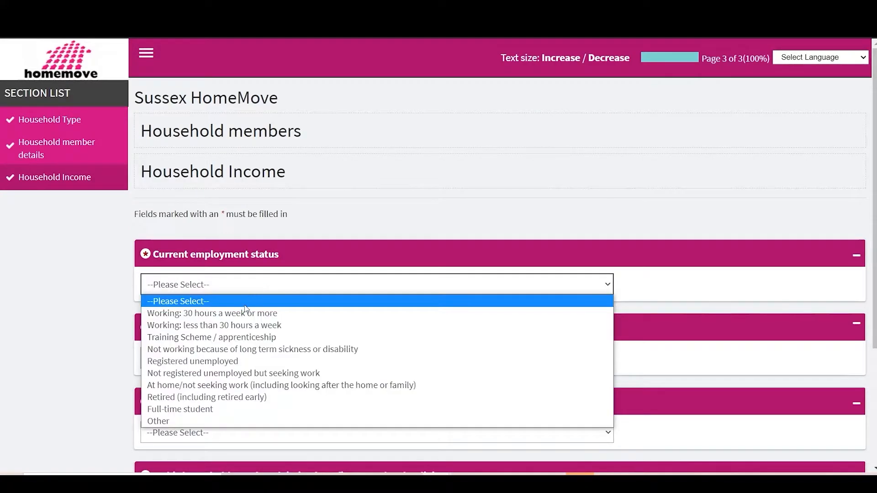
left_click(252, 313)
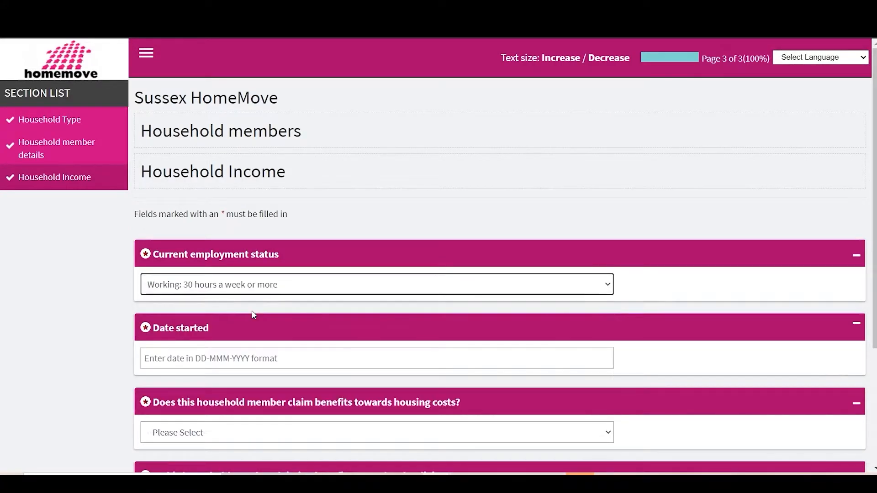
left_click(208, 353)
left_click(274, 215)
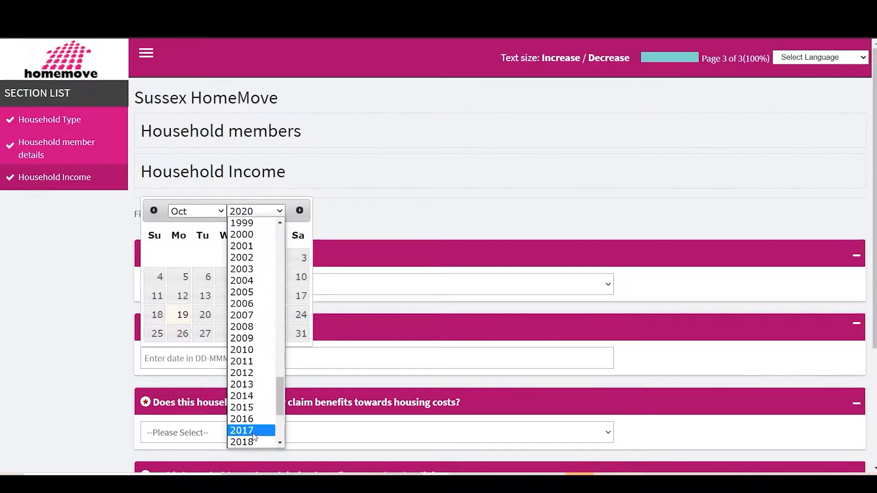
left_click(251, 381)
left_click(201, 212)
left_click(179, 280)
left_click(157, 277)
Choose Universal Credit as the benefit towards housing costs and set its claim date to 10-Oct-2013
scroll(236, 358, "down", 3)
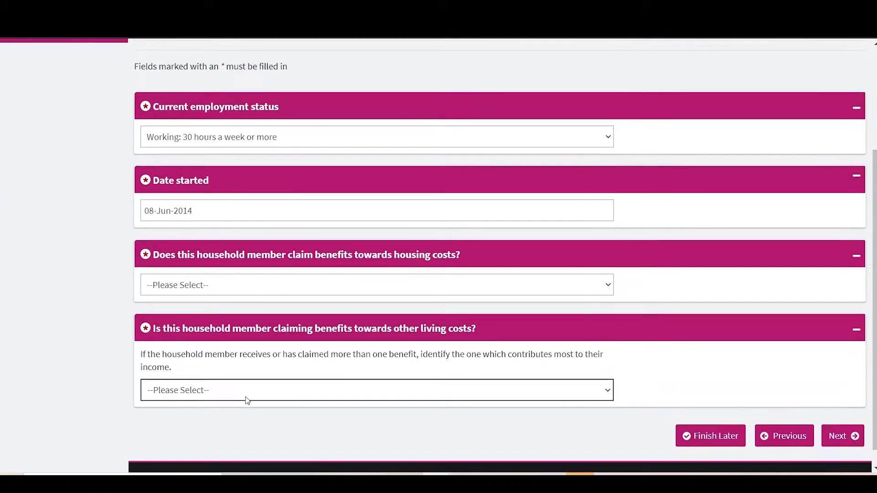
left_click(262, 284)
left_click(214, 326)
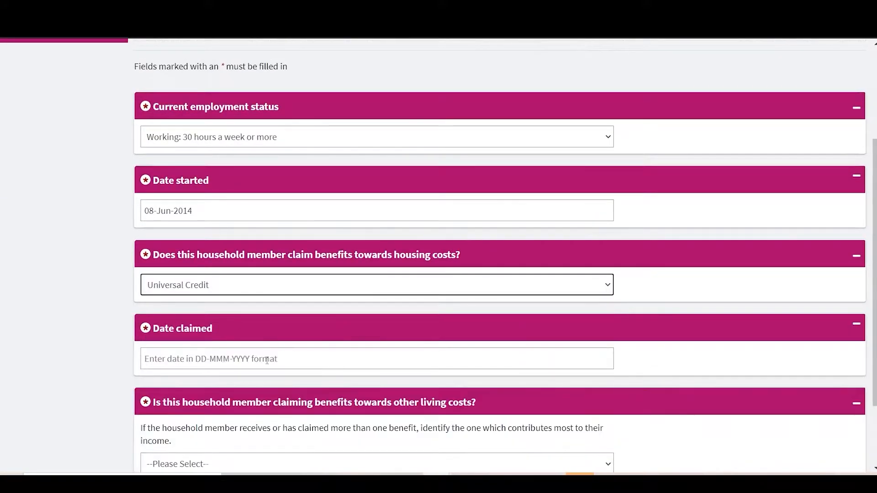
left_click(249, 361)
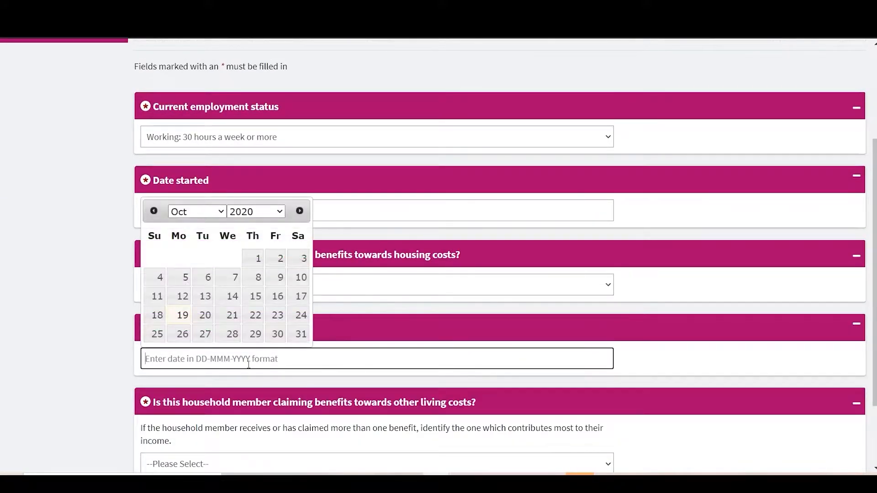
left_click(274, 216)
left_click(251, 363)
left_click(254, 277)
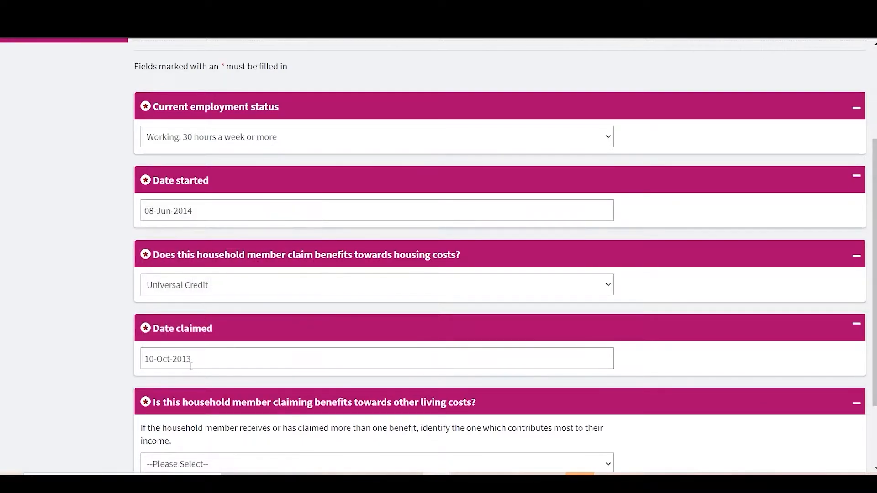
Change the housing costs benefit's claim date to 01-Oct-2019
left_click(204, 355)
left_click(260, 211)
scroll(269, 364, "down", 3)
left_click(265, 426)
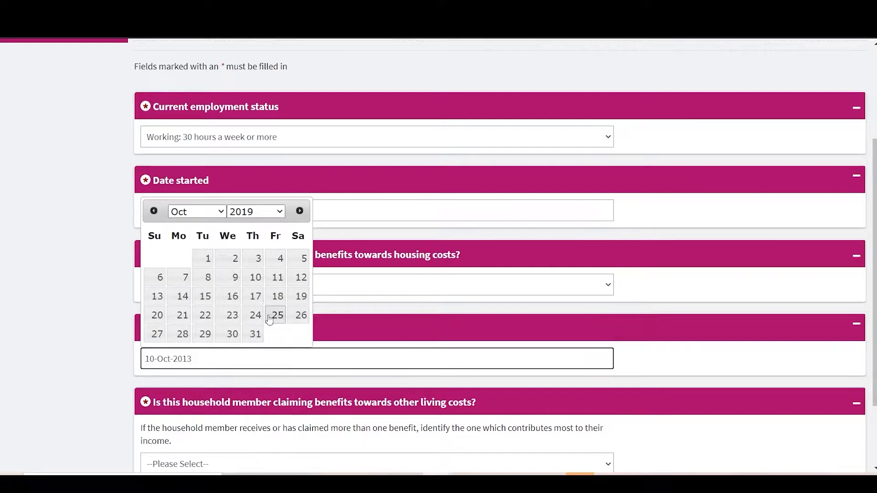
left_click(206, 258)
Set the benefit towards other living costs to Disability Benefits (PP, DLA, AA, IB, IIDB)
scroll(309, 366, "down", 2)
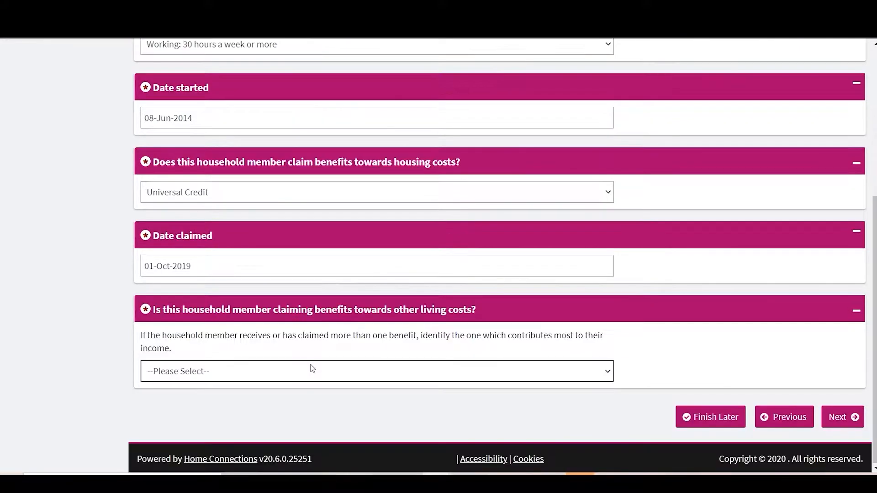
left_click(311, 368)
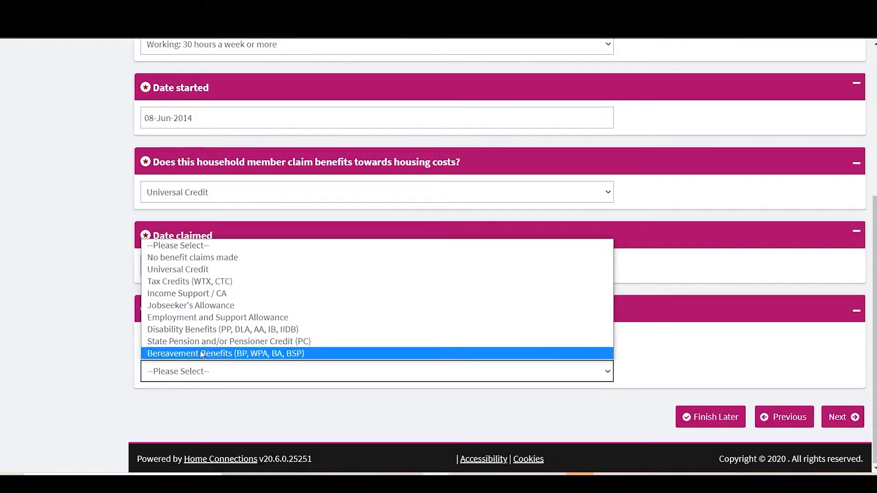
left_click(201, 269)
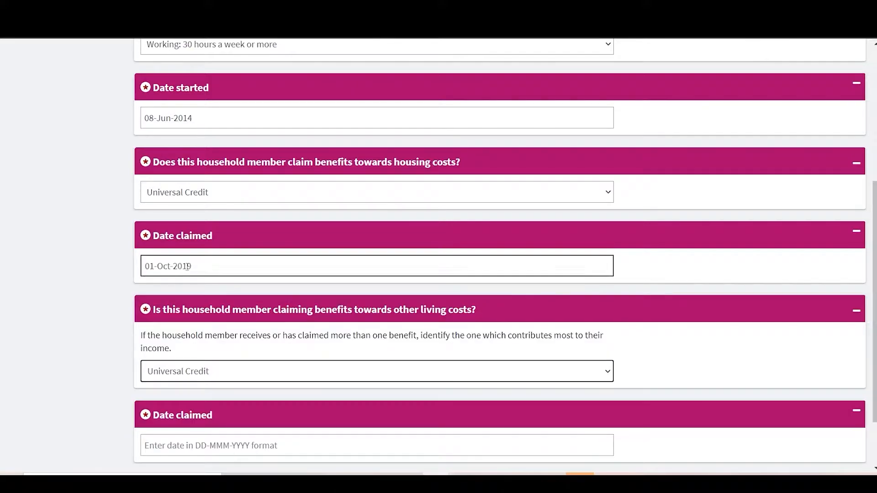
left_click(206, 373)
left_click(205, 329)
Set the claim date of the disability benefits to 09-Oct-2012 and submit the household income page
scroll(205, 365, "down", 2)
right_click(208, 381)
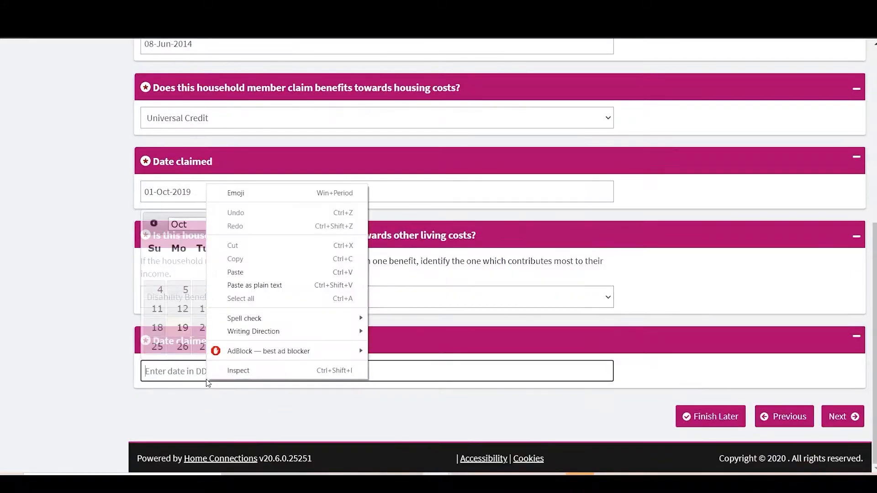
left_click(156, 372)
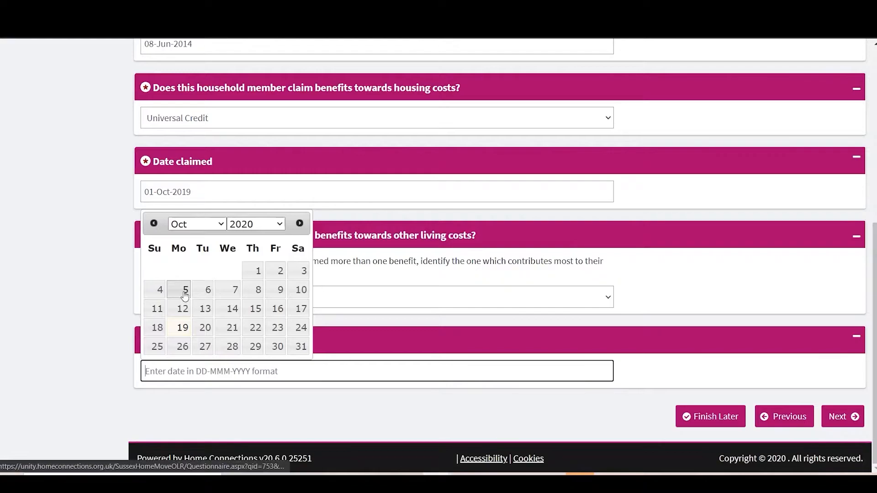
left_click(256, 223)
left_click(250, 362)
left_click(205, 290)
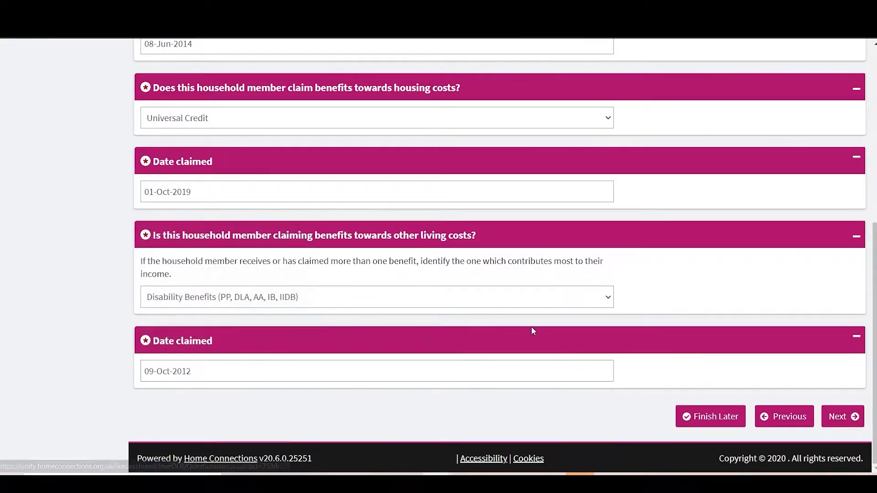
left_click(856, 419)
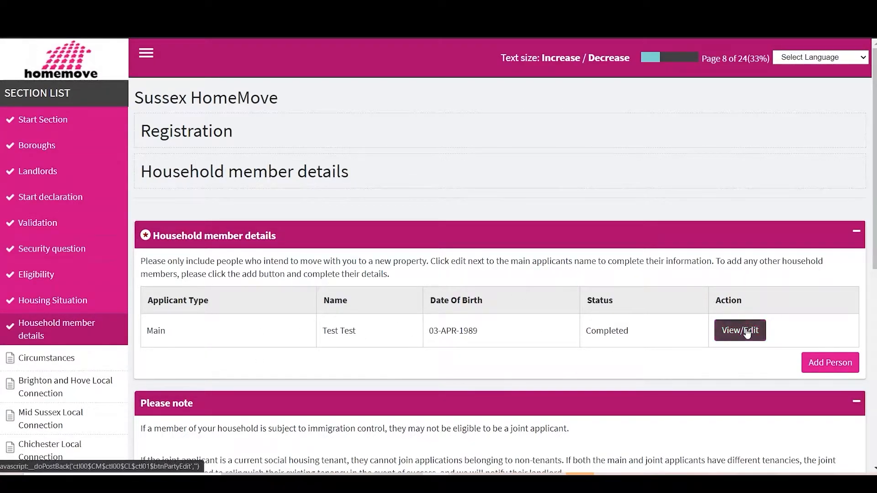
Add another household member as the joint applicant and choose British Citizen as their status
left_click(816, 364)
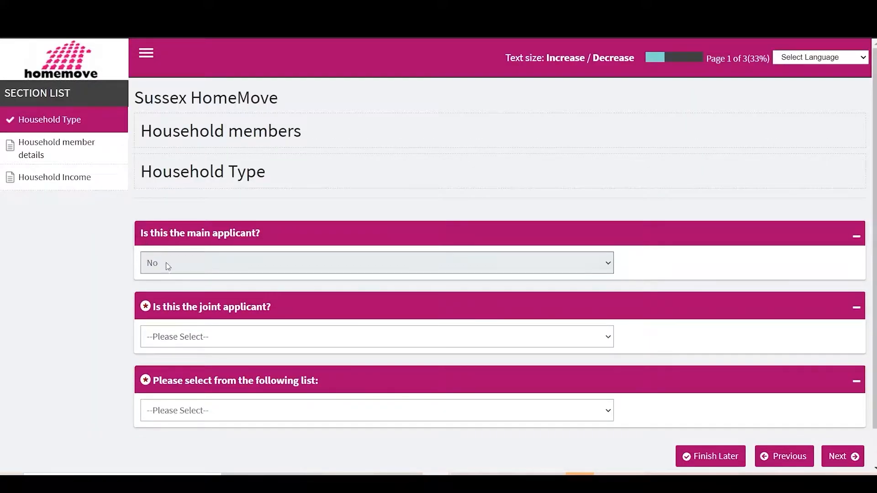
left_click(215, 338)
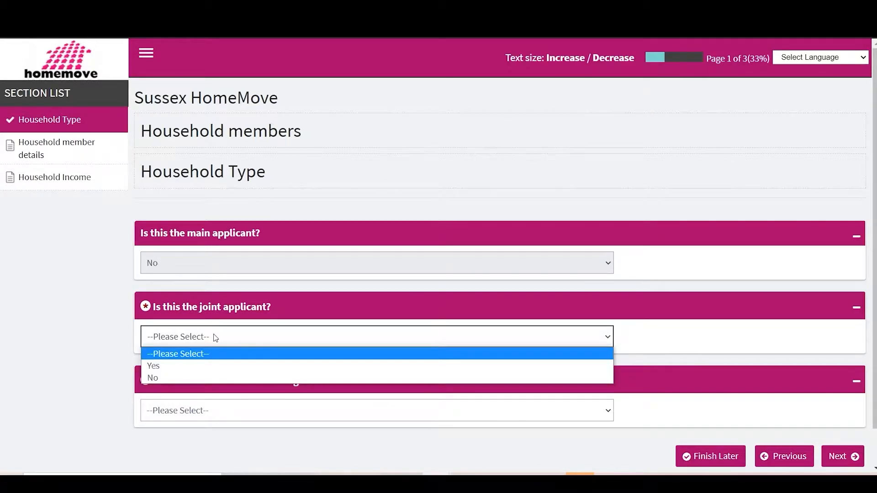
left_click(186, 369)
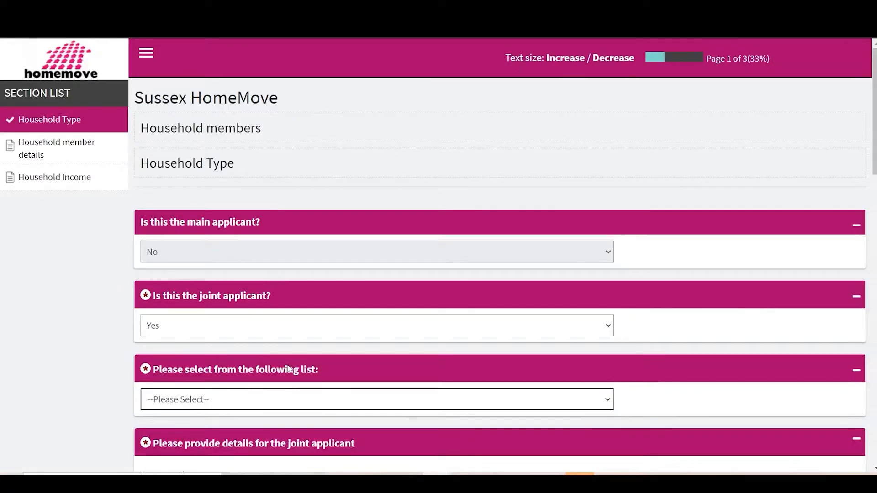
scroll(289, 369, "down", 1)
left_click(237, 352)
left_click(289, 382)
Enter the joint applicant's forename, surname and date of birth
scroll(186, 386, "down", 2)
left_click(188, 361)
type("Partner")
key("Tab")
type("Test")
scroll(62, 360, "down", 2)
left_click(238, 368)
left_click(256, 190)
left_click(242, 248)
left_click(197, 190)
left_click(180, 234)
left_click(154, 255)
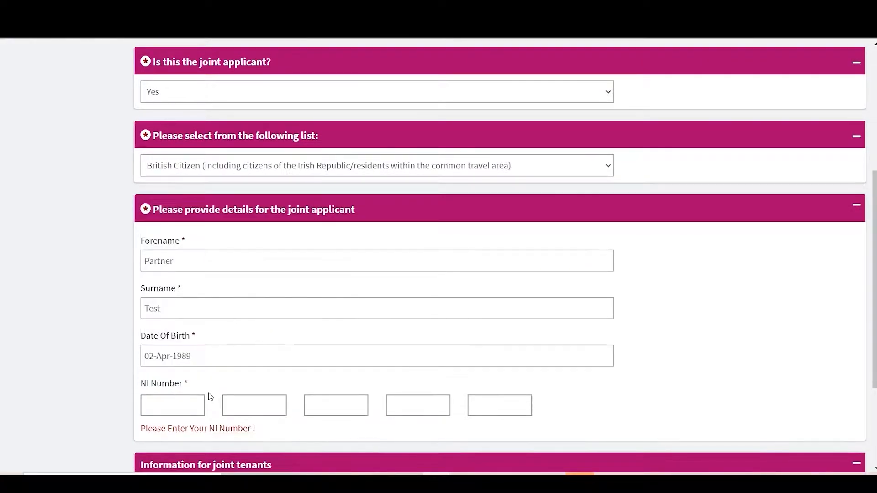
Enter the joint applicant's NI number and continue to the Household member details page
scroll(211, 396, "down", 2)
left_click(173, 323)
type("XX")
left_click(265, 323)
type("000004C")
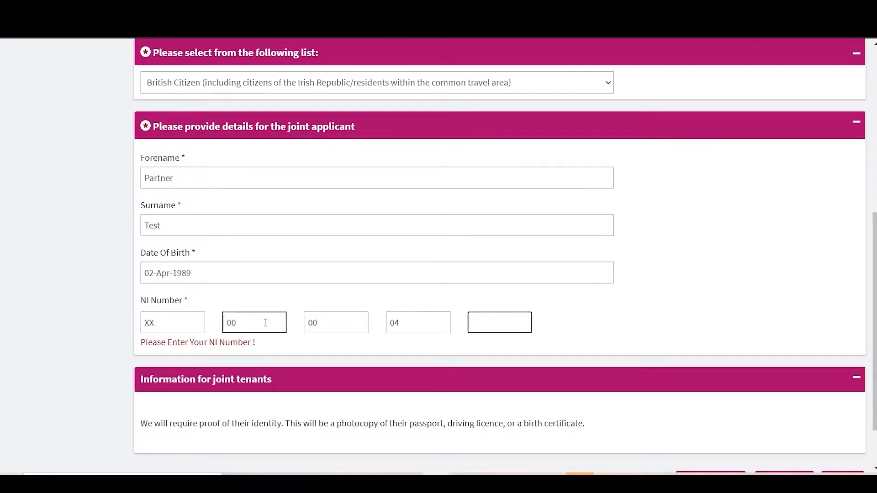
scroll(312, 323, "down", 2)
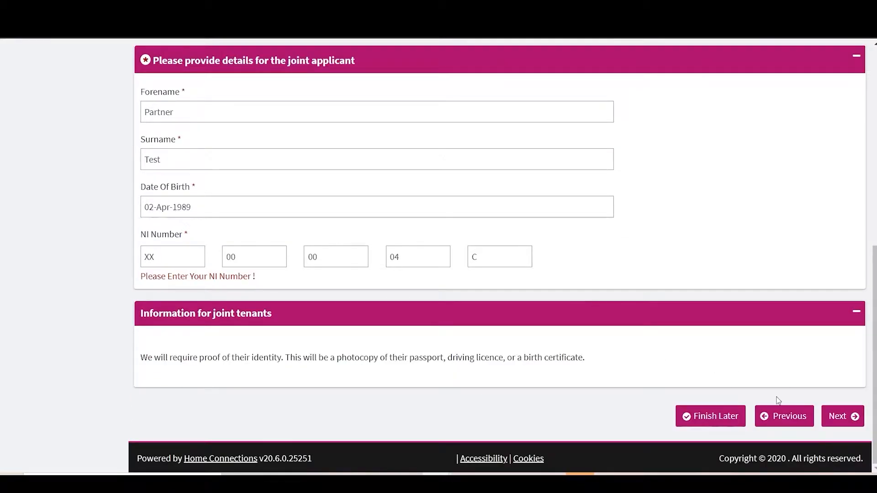
left_click(840, 413)
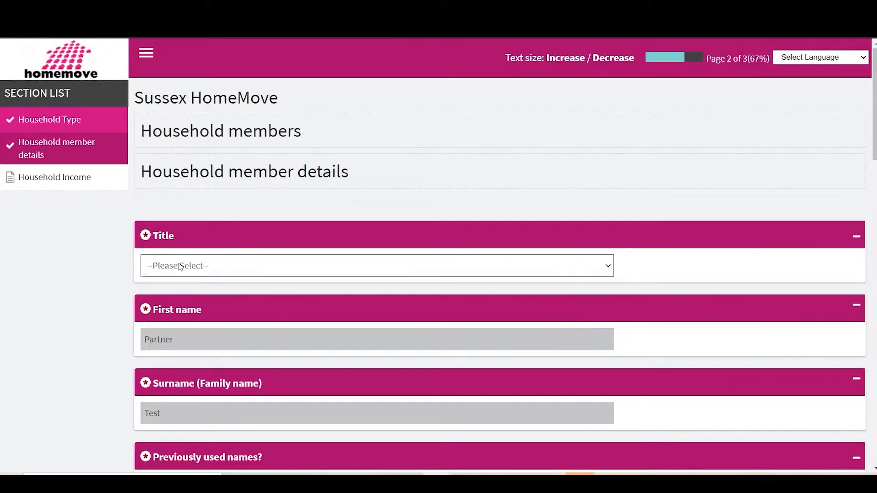
Set the joint applicant's title to Ms and answer the question about previously used names
left_click(179, 266)
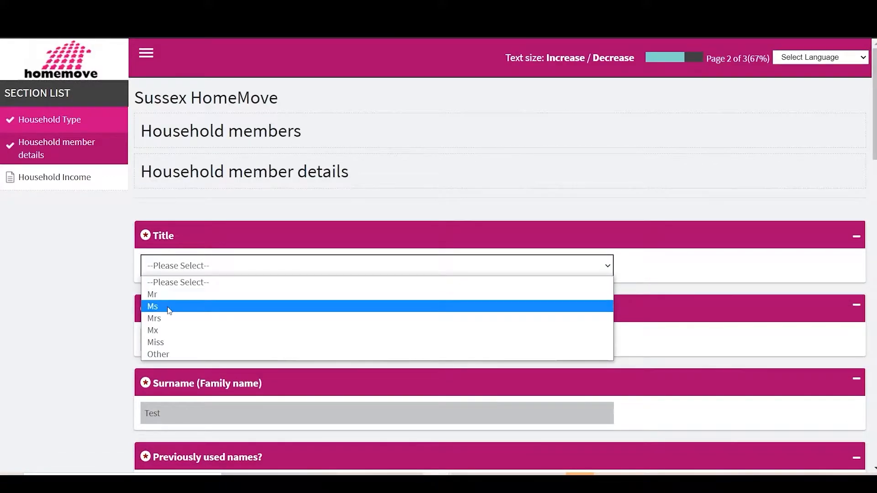
left_click(167, 306)
scroll(412, 306, "down", 1)
scroll(412, 306, "down", 1)
left_click(196, 374)
left_click(196, 415)
Set the joint applicant's gender to Female and answer Yes to identifying with their birth gender
scroll(196, 420, "down", 4)
left_click(206, 353)
left_click(206, 406)
scroll(206, 402, "down", 1)
left_click(196, 347)
left_click(173, 377)
Mark the joint applicant as pregnant and set the expected due date to 11 May 2021
scroll(173, 382, "down", 2)
left_click(227, 299)
left_click(185, 334)
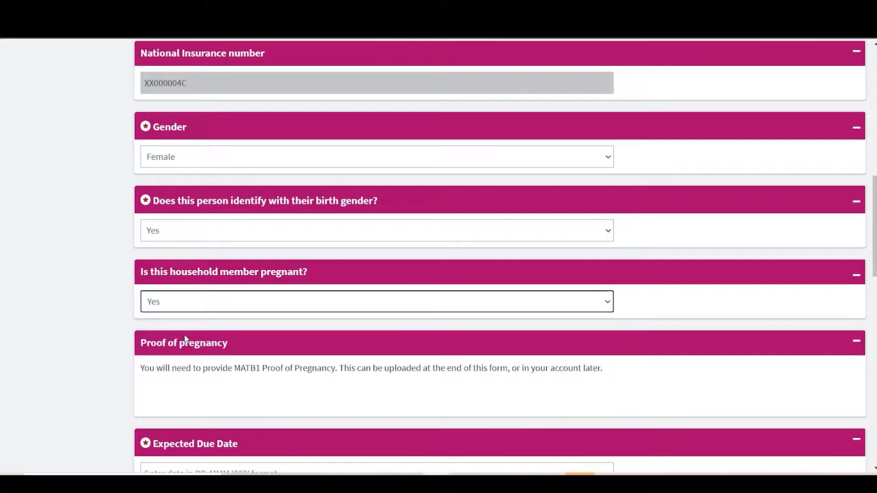
scroll(186, 338, "down", 2)
left_click(196, 355)
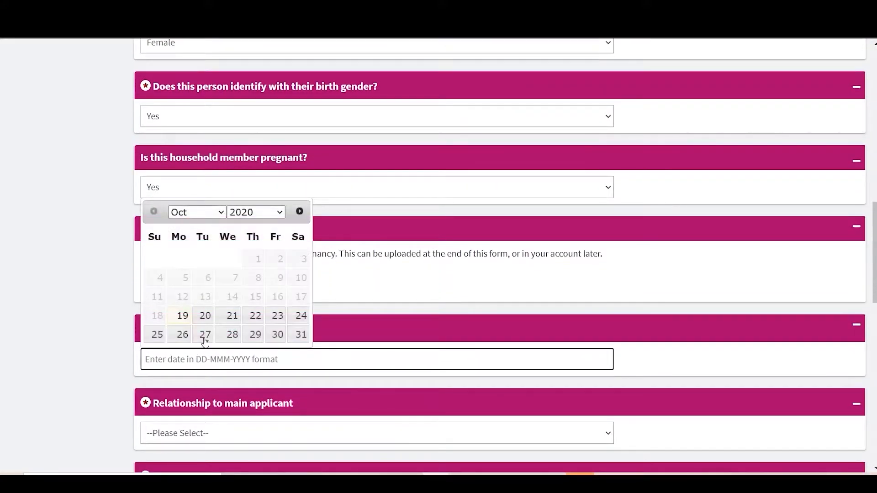
left_click(279, 212)
left_click(270, 236)
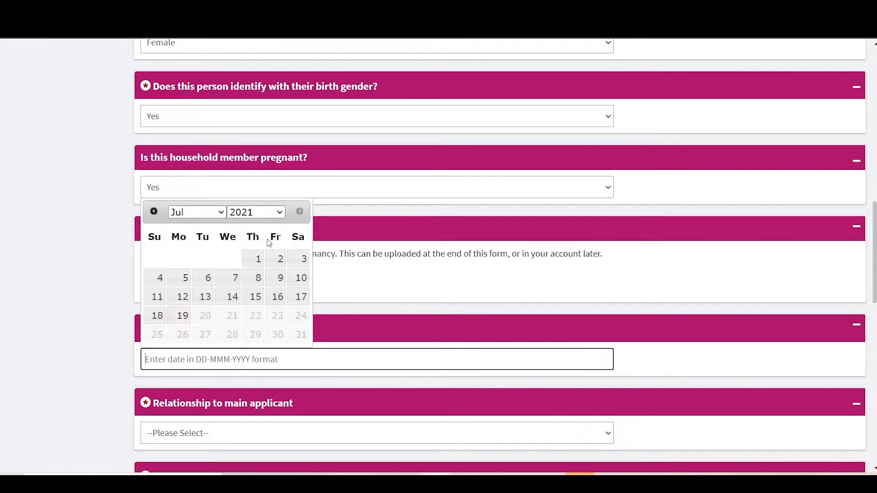
left_click(218, 212)
left_click(207, 271)
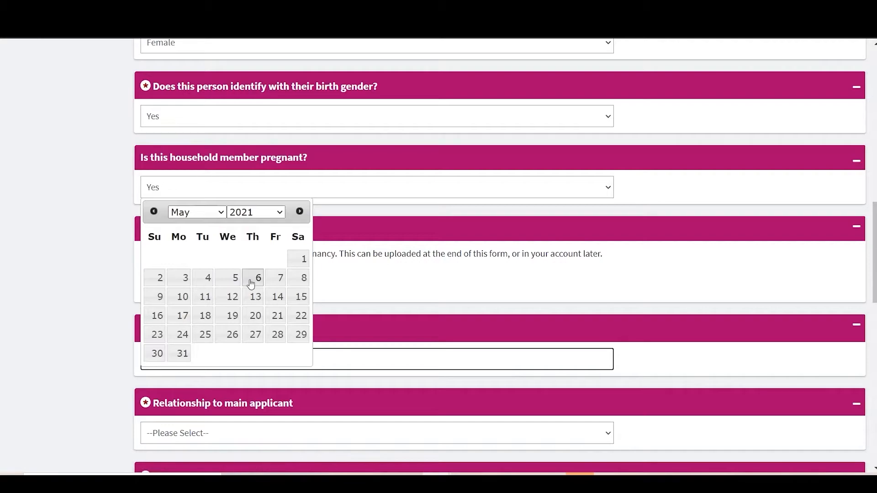
left_click(207, 301)
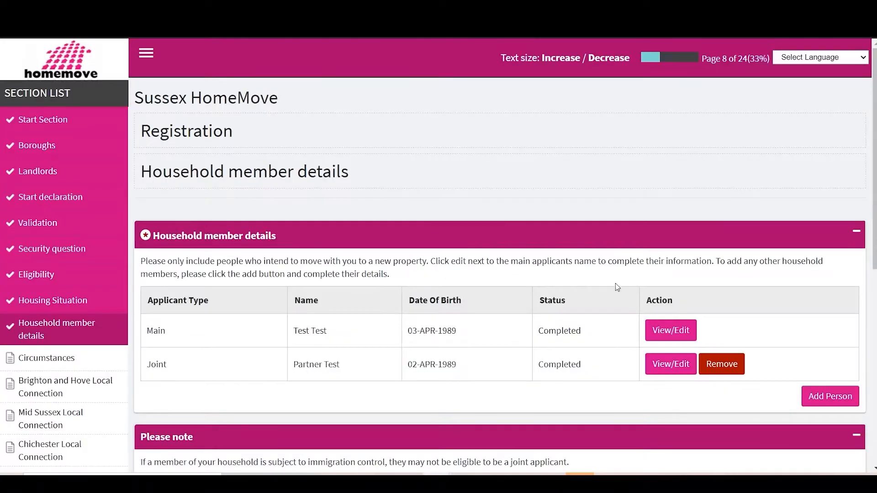
Add another household member with British Citizen status and answer Yes to being a dependant child living permanently in the household
left_click(830, 396)
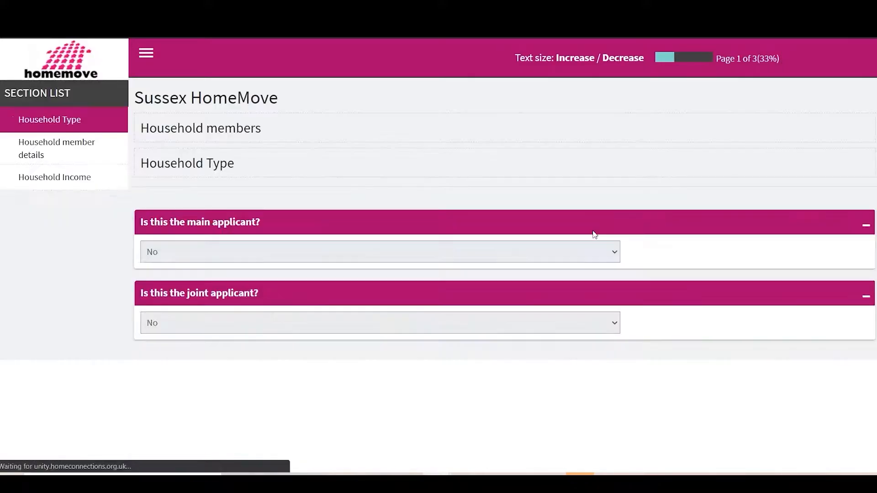
scroll(239, 215, "down", 3)
left_click(204, 297)
left_click(194, 327)
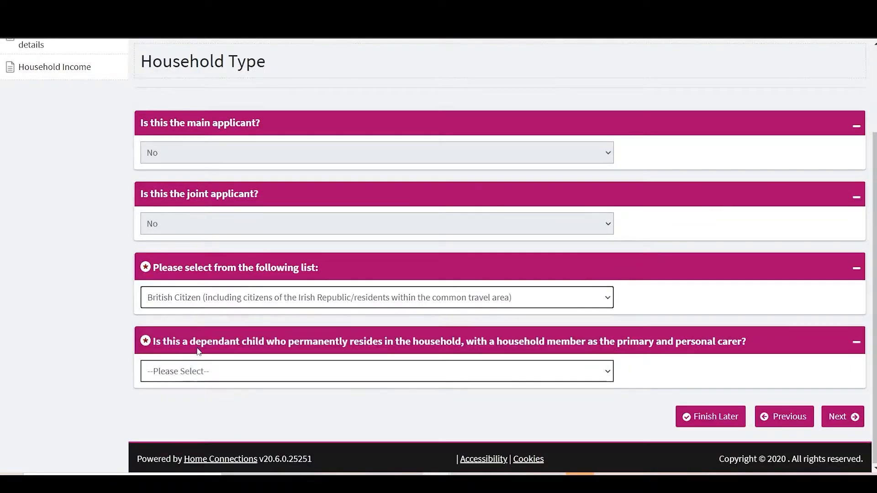
left_click(202, 371)
left_click(198, 400)
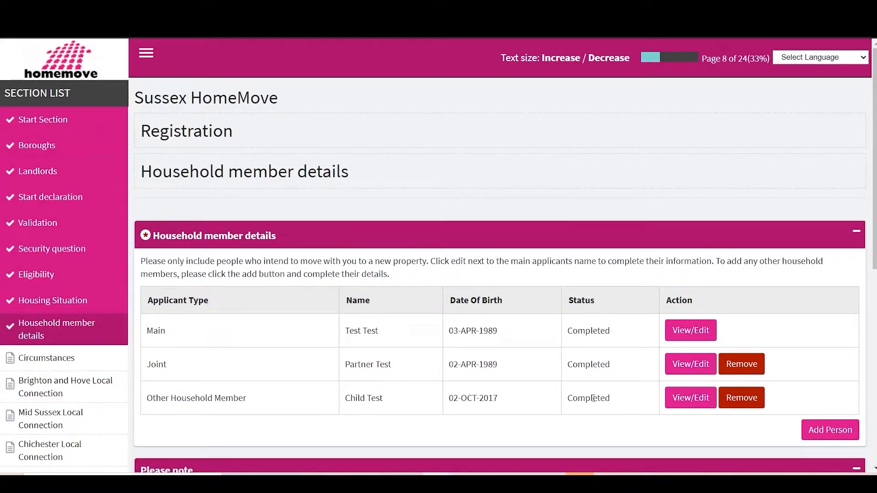
Confirm that everyone in the household has been added and continue to the Circumstances page
scroll(593, 399, "down", 5)
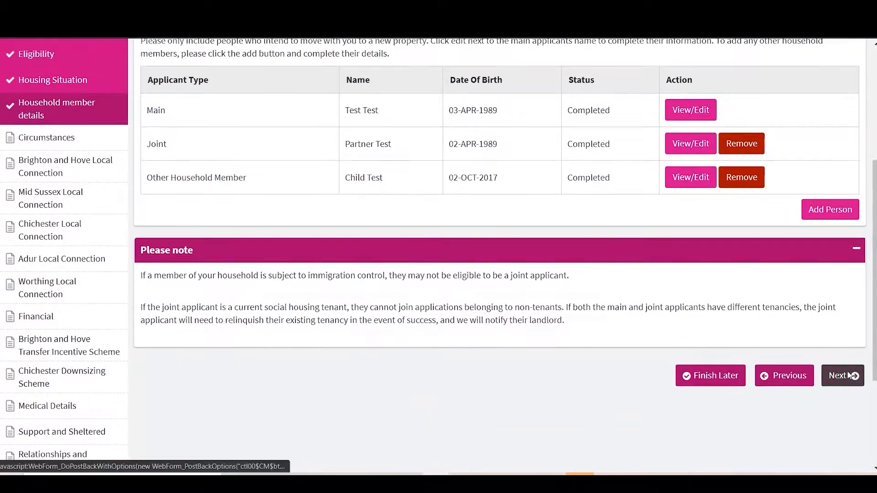
left_click(848, 376)
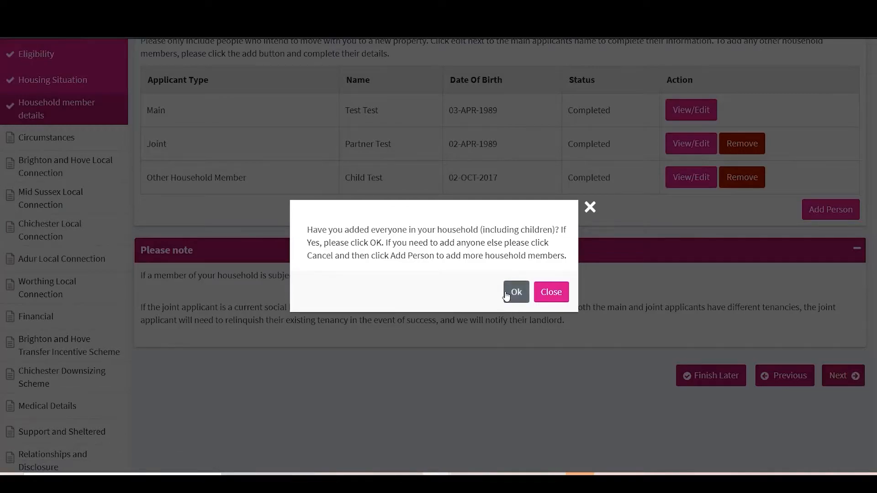
left_click(508, 294)
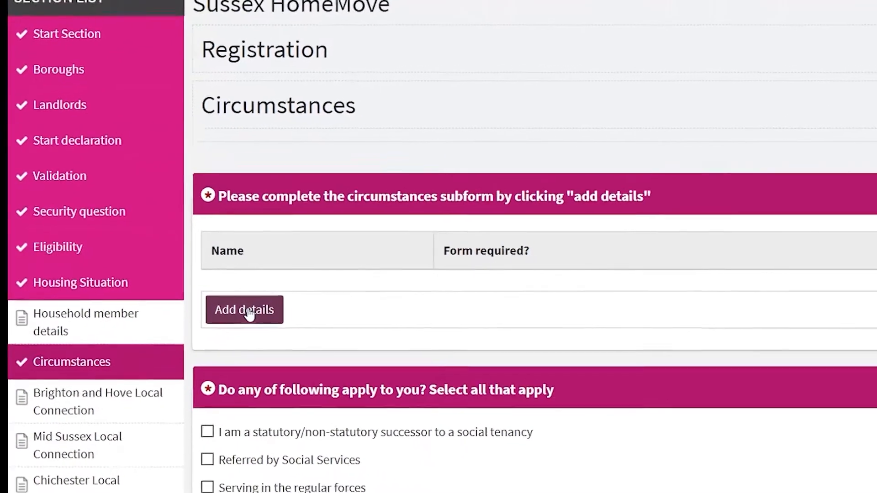
Add circumstances details with 'End of private rented tenancy – assured shorthold tenancy' caused by rent arrears due to tenant difficulty budgeting or making other payment(s)
left_click(277, 320)
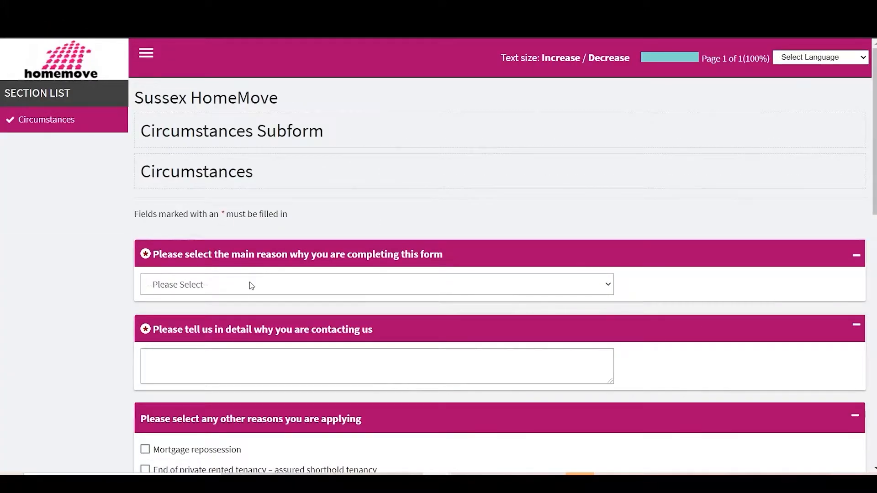
left_click(247, 286)
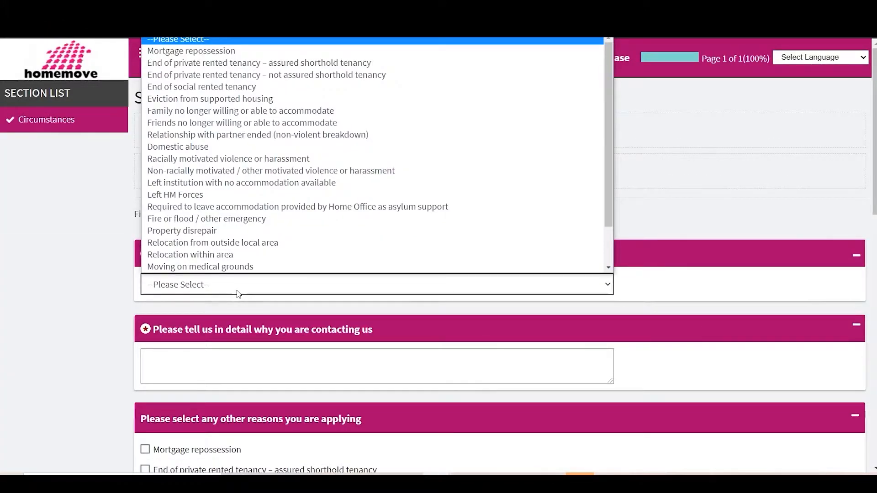
left_click(222, 64)
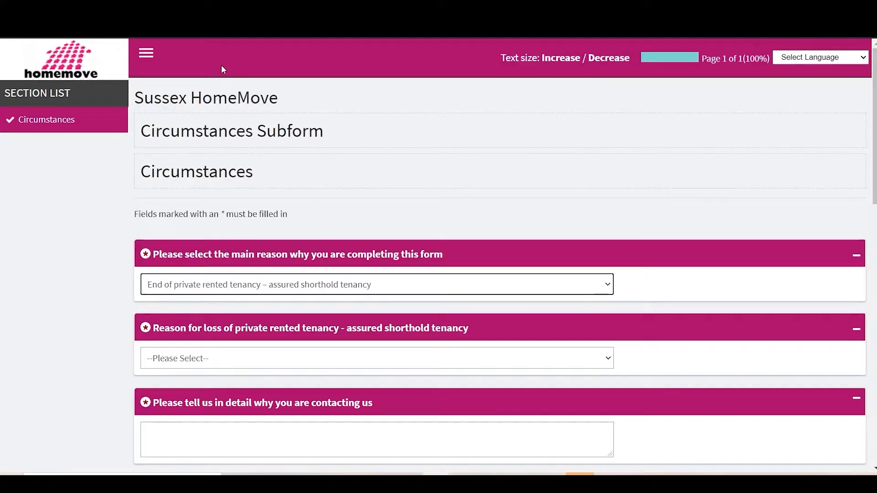
scroll(212, 273, "down", 2)
left_click(213, 271)
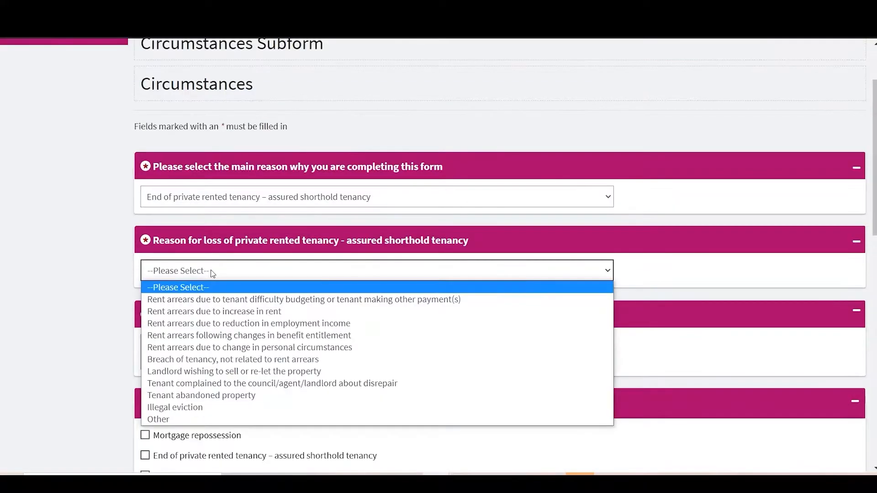
left_click(236, 301)
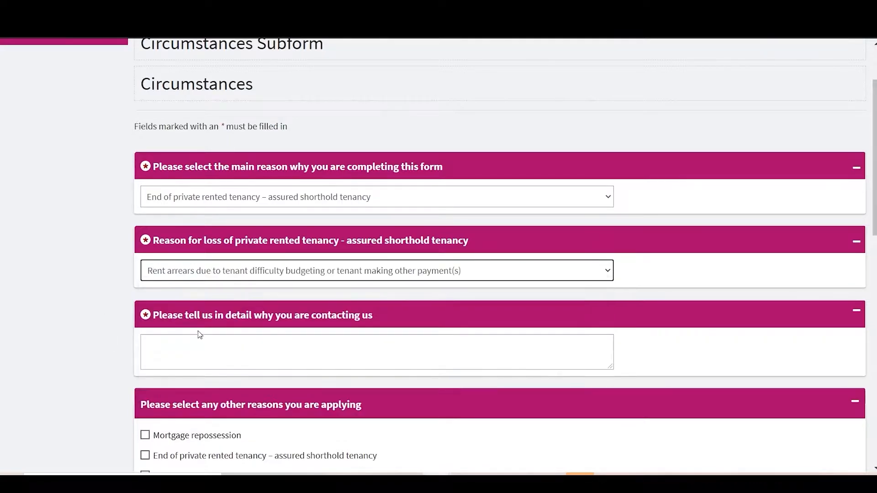
Enter "Landlord evicted after rent arrears grew too large" as the detailed reason for contacting
left_click(202, 345)
type("Landlord evicte d")
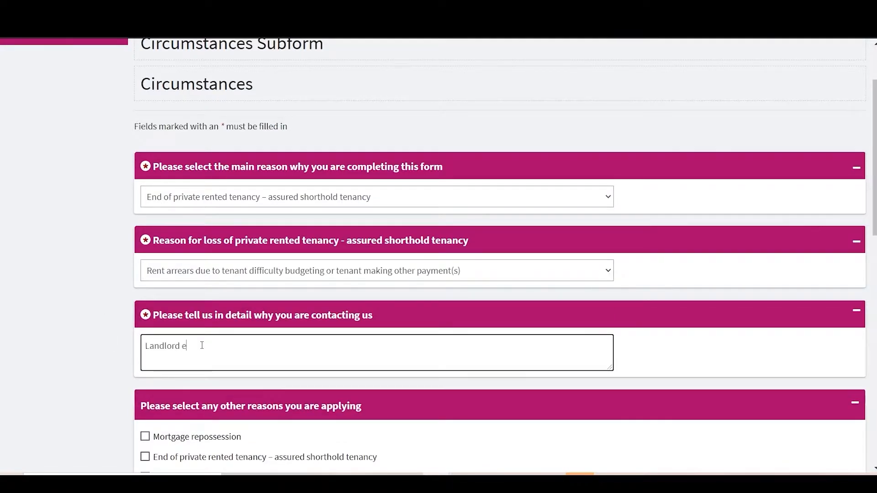
key("BackSpace")
key("BackSpace")
type("d after rent arrears grew too large")
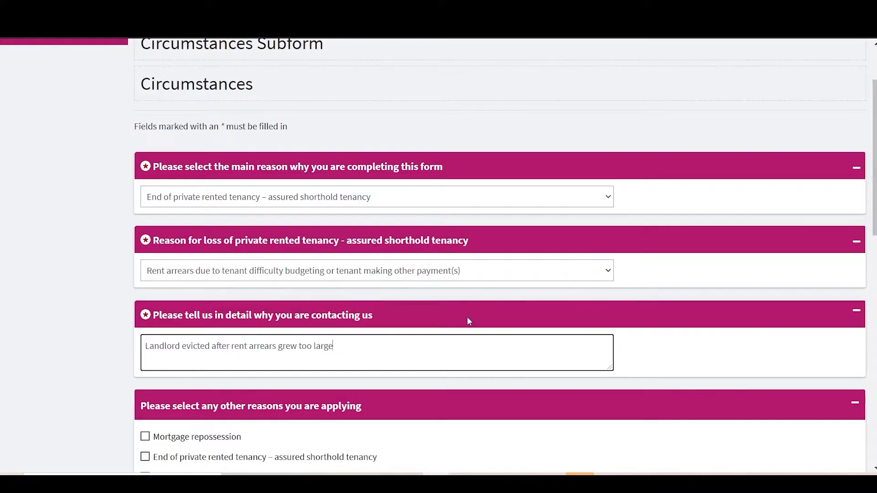
Select 'Require a larger property' among the other reasons for applying
scroll(467, 317, "down", 4)
scroll(467, 316, "down", 1)
left_click(145, 264)
left_click(144, 285)
scroll(488, 354, "down", 2)
scroll(489, 353, "down", 2)
left_click(415, 375)
Answer Yes to bringing pets and give the details as "Two cats and a dog"
scroll(415, 375, "down", 2)
left_click(314, 376)
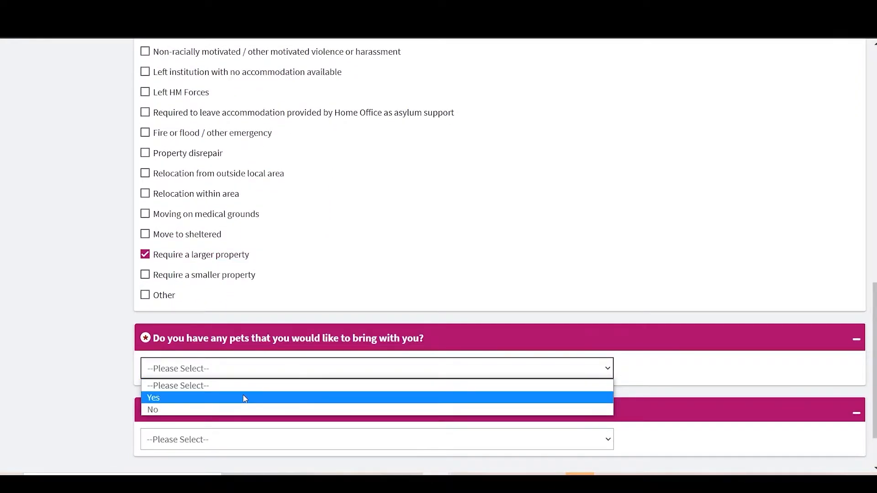
left_click(222, 405)
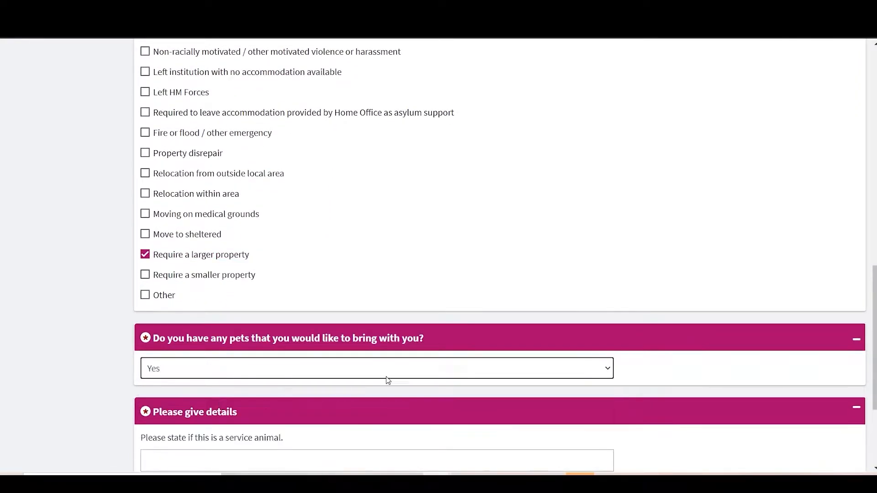
scroll(374, 381, "down", 2)
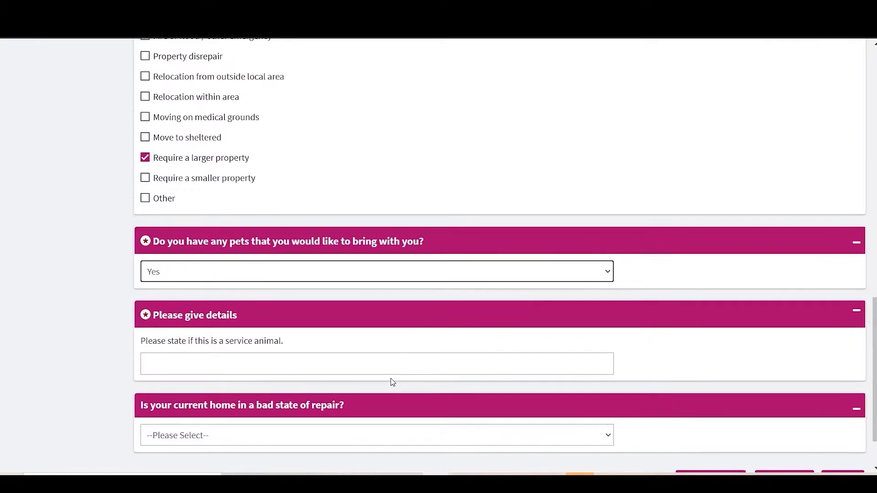
left_click(469, 373)
type("Two cata a")
key("BackSpace")
key("BackSpace")
key("BackSpace")
type("s and a")
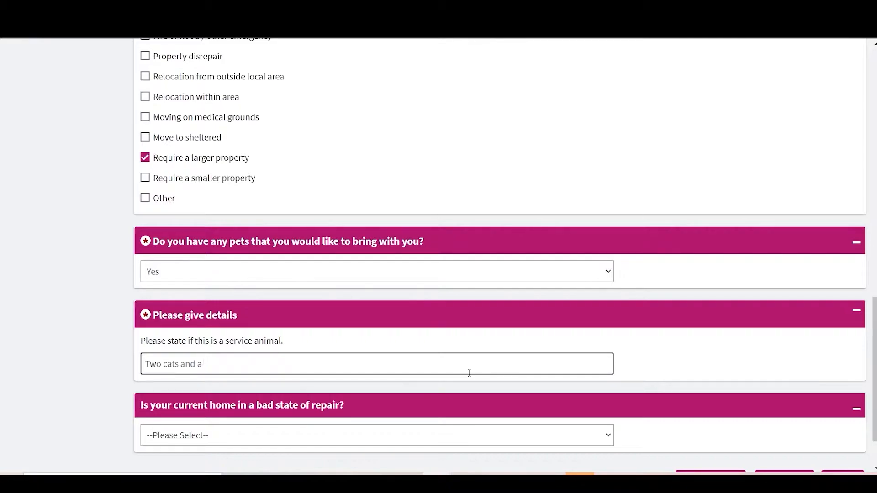
Answer Yes to the current home being in a bad state of repair and review the disrepair options
scroll(470, 374, "down", 2)
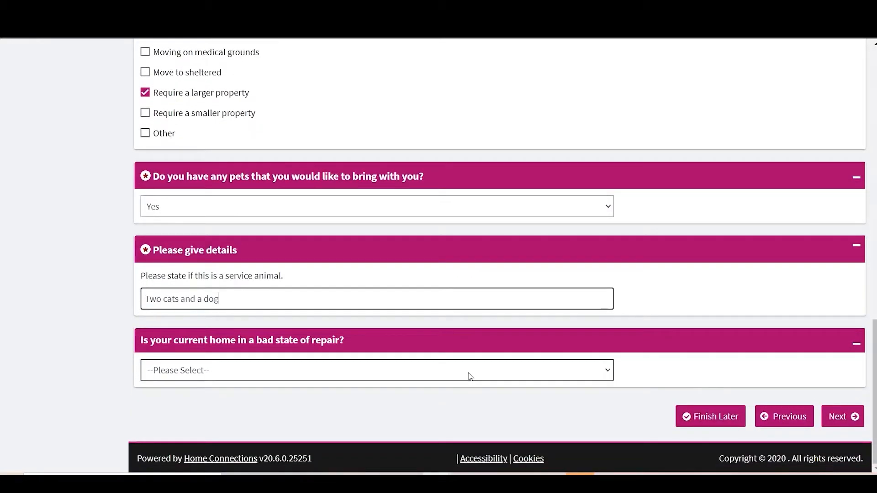
left_click(329, 371)
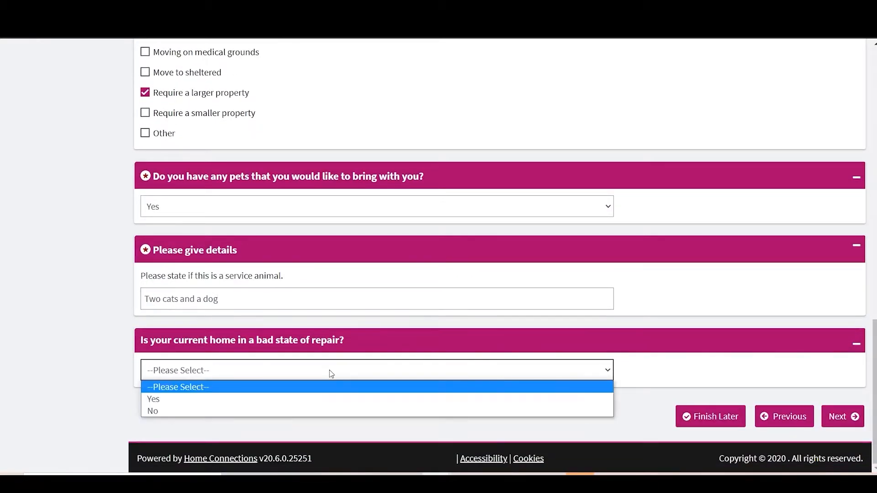
left_click(301, 399)
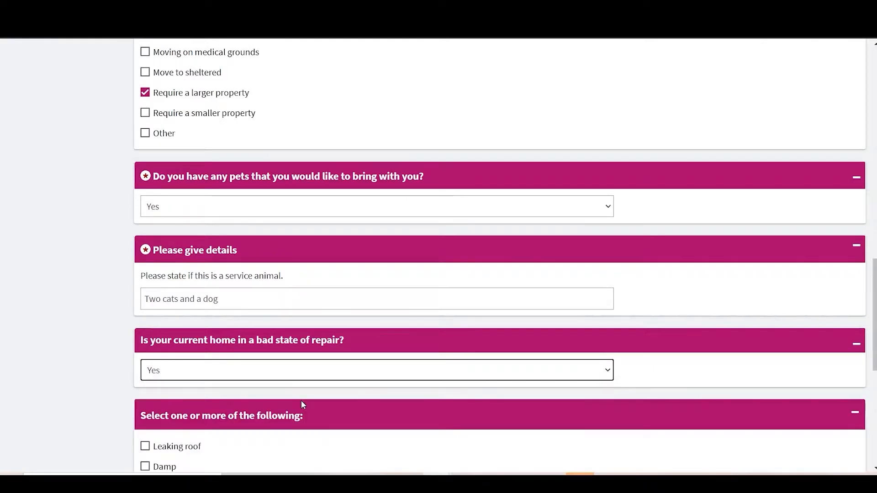
scroll(301, 401, "down", 5)
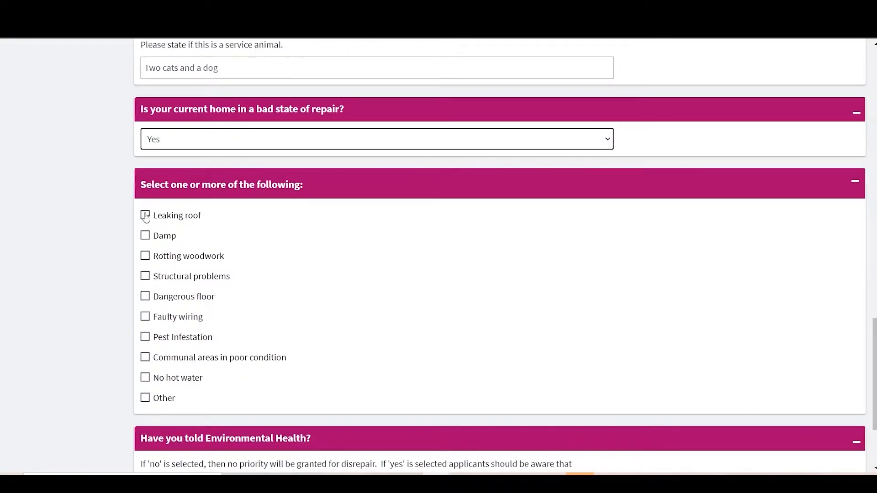
scroll(187, 384, "down", 3)
scroll(242, 288, "up", 6)
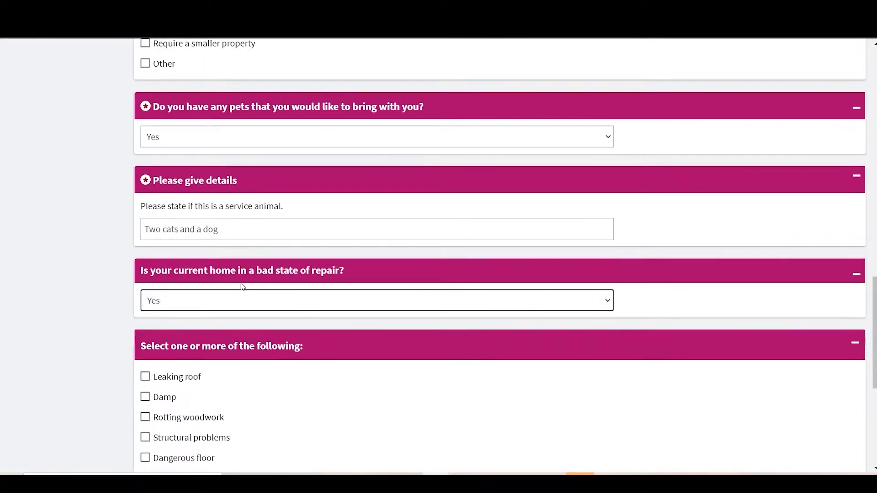
Set the bad state of repair answer to No and submit the circumstances subform
left_click(239, 299)
left_click(218, 338)
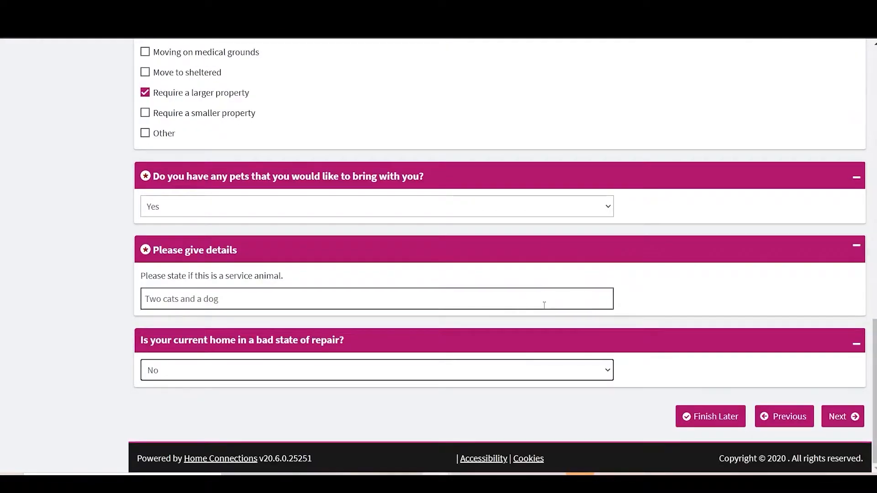
left_click(858, 413)
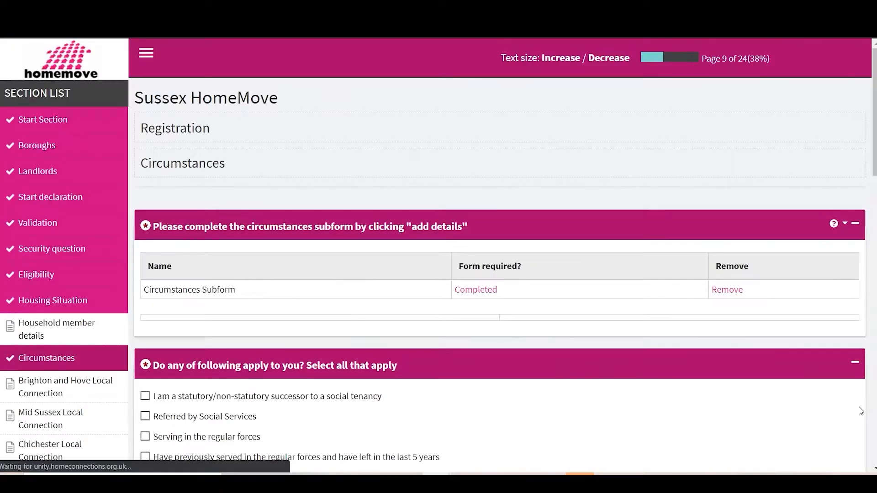
Select 'None of the above apply to me' in the list of special circumstances
scroll(569, 407, "down", 2)
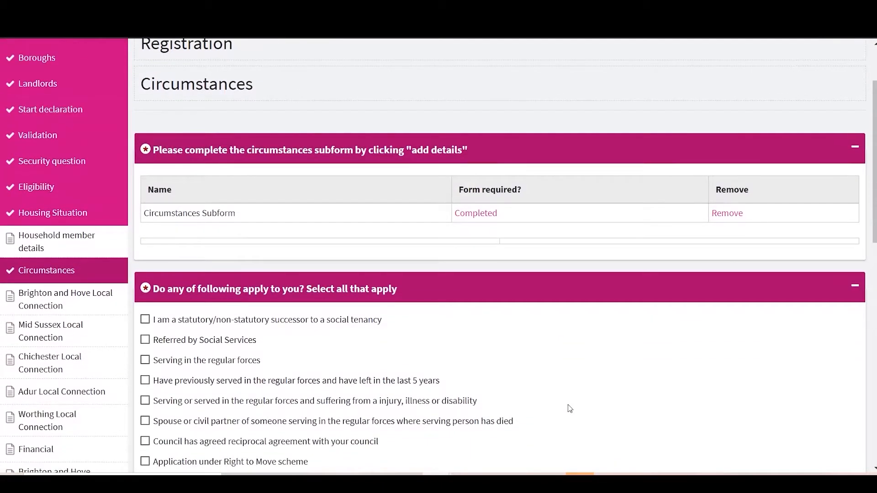
scroll(569, 408, "down", 1)
scroll(192, 348, "down", 1)
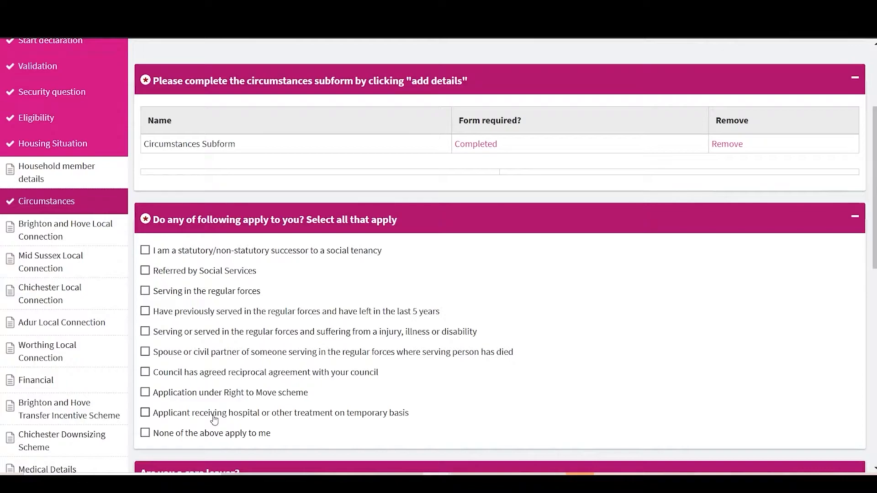
left_click(146, 434)
scroll(146, 437, "down", 3)
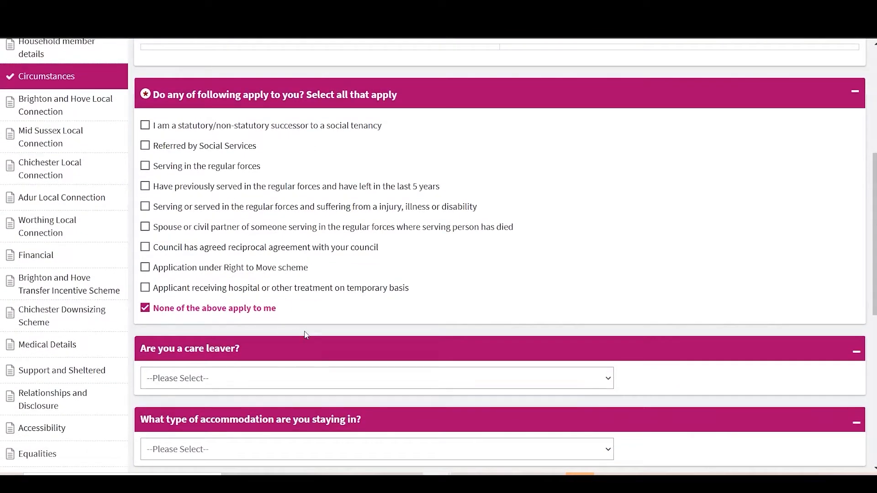
Answer Yes to being a care leaver and go to the field for the responsible authority
left_click(268, 378)
left_click(193, 408)
scroll(193, 408, "down", 2)
left_click(161, 368)
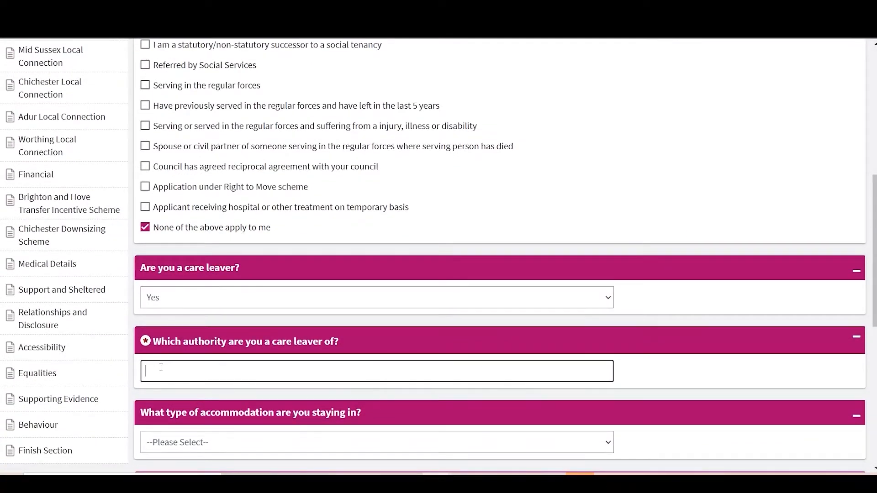
Change the care leaver answer to No, choose Flat as the accommodation type and set the property's total bedrooms to 1
scroll(161, 368, "down", 3)
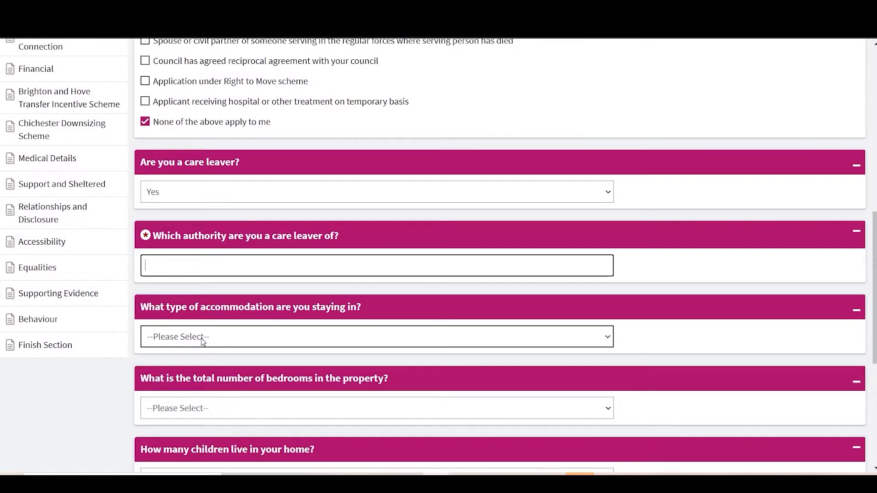
left_click(204, 341)
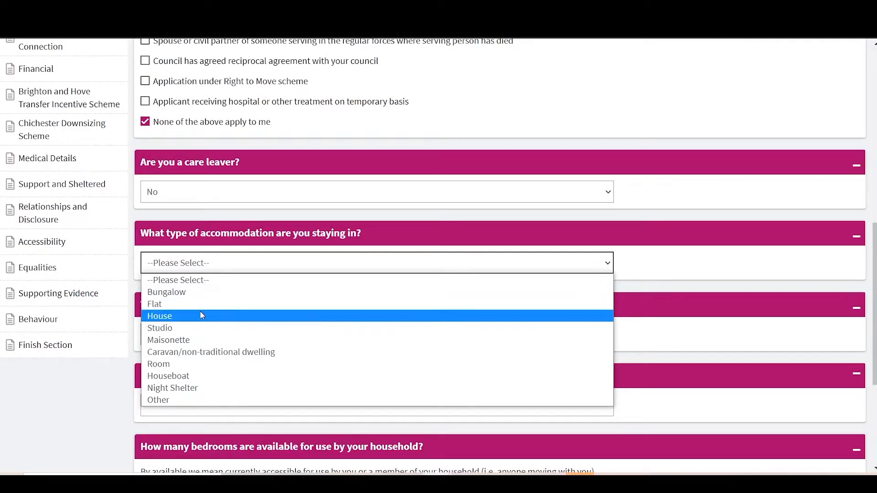
left_click(174, 304)
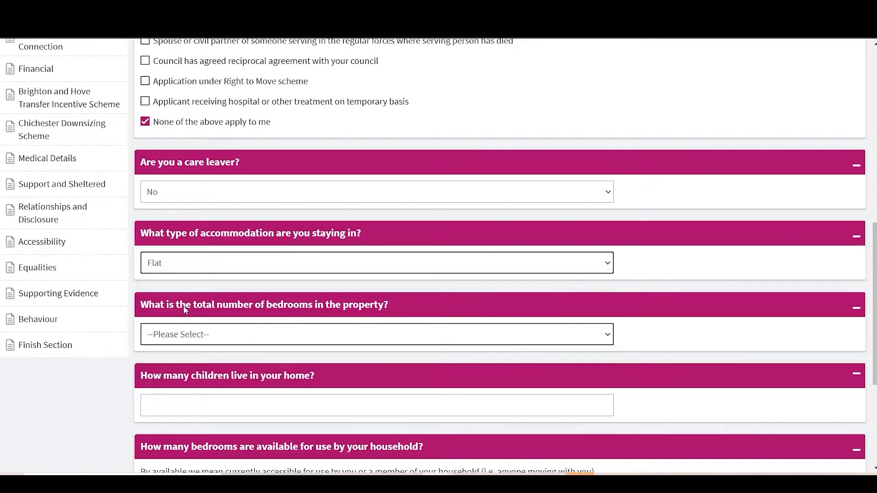
left_click(218, 335)
left_click(179, 379)
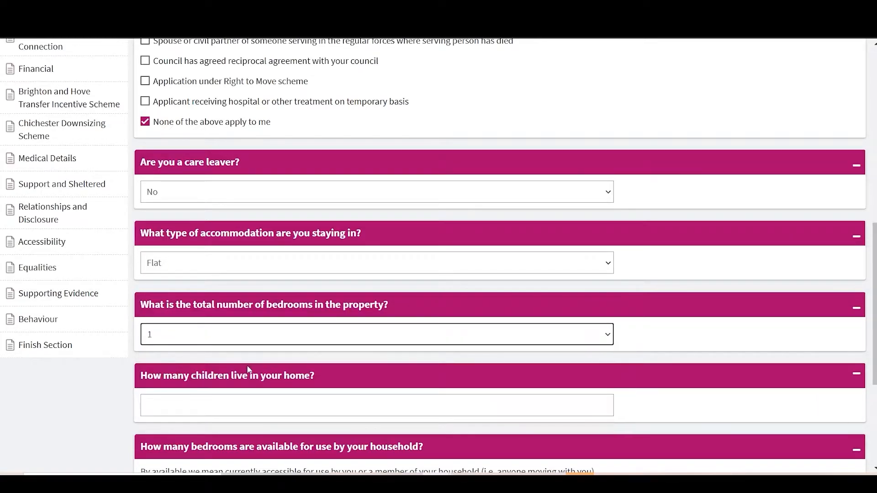
Enter 1 child living in the home and set the bedrooms available for the household's use to 1
left_click(221, 407)
type("1")
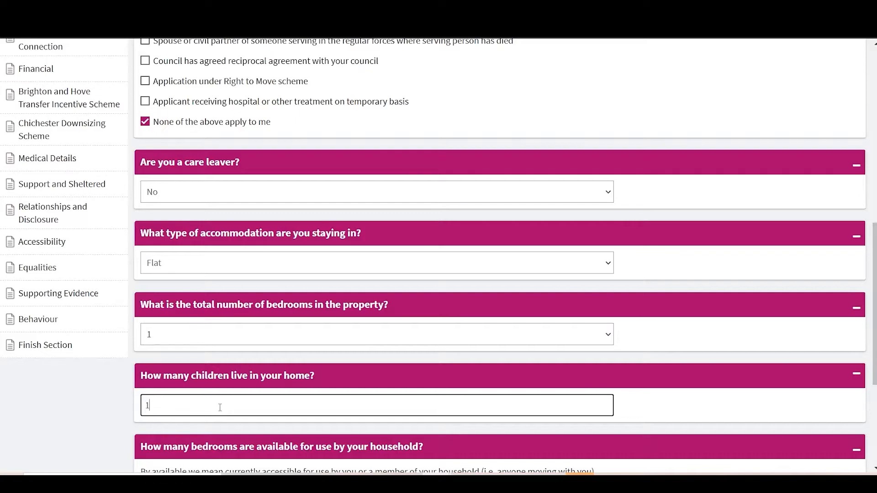
scroll(219, 407, "down", 3)
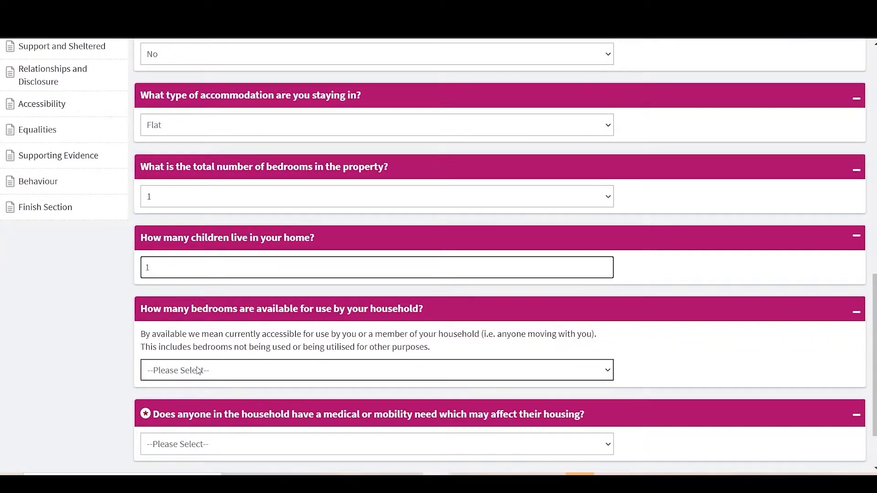
left_click(199, 369)
left_click(168, 412)
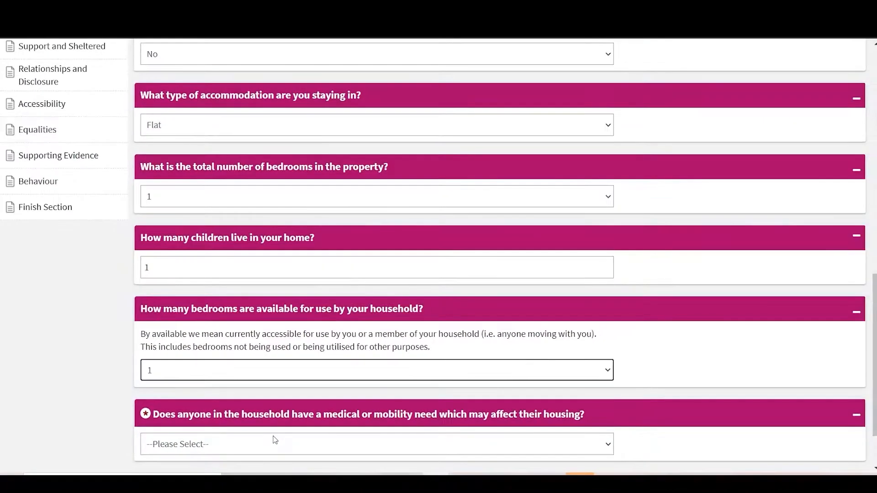
Answer the question about medical or mobility needs in the household and continue to the next page of the application
left_click(275, 440)
left_click(208, 416)
scroll(853, 433, "down", 2)
left_click(848, 421)
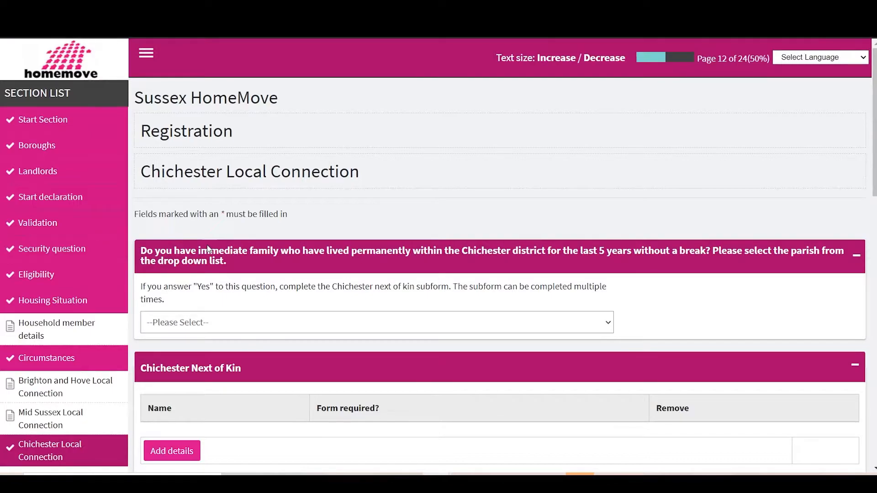
Answer Yes to having immediate family in the Chichester district for 5 years and start a next of kin subform
left_click(300, 319)
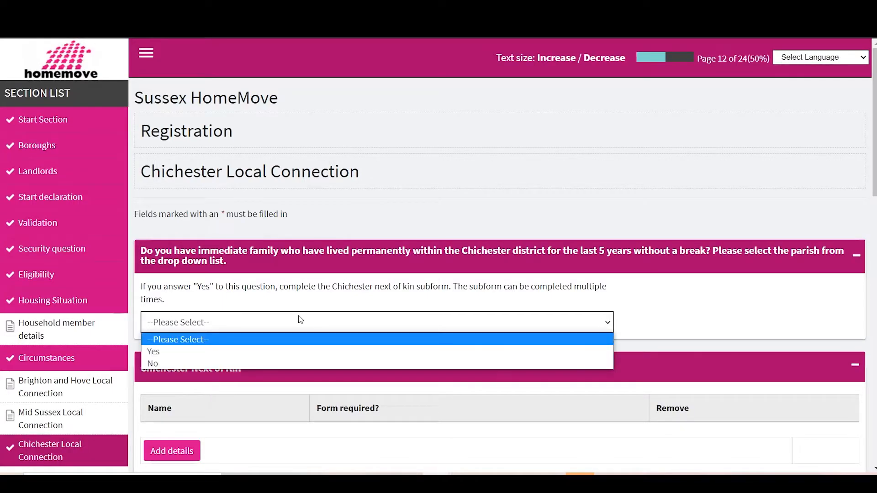
left_click(260, 351)
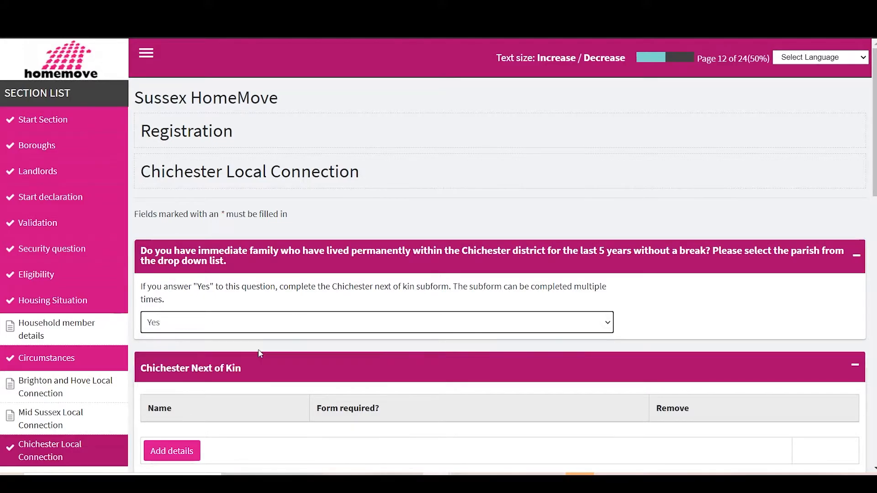
scroll(258, 354, "down", 2)
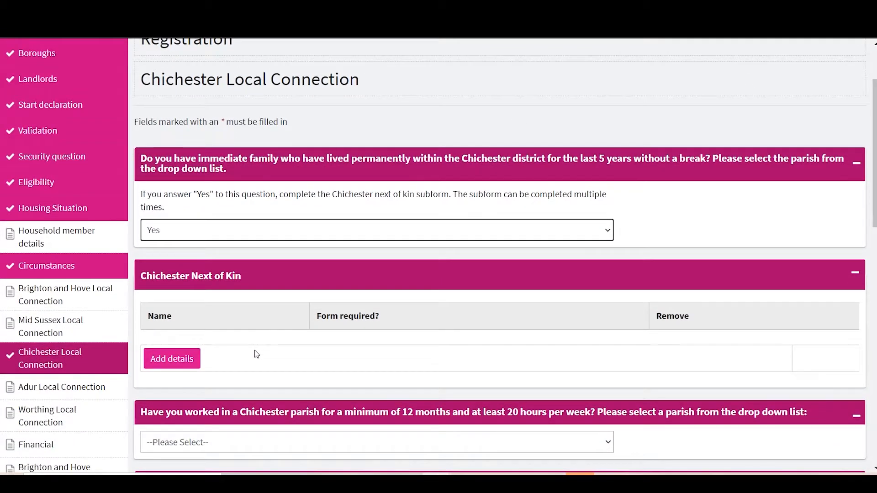
left_click(187, 359)
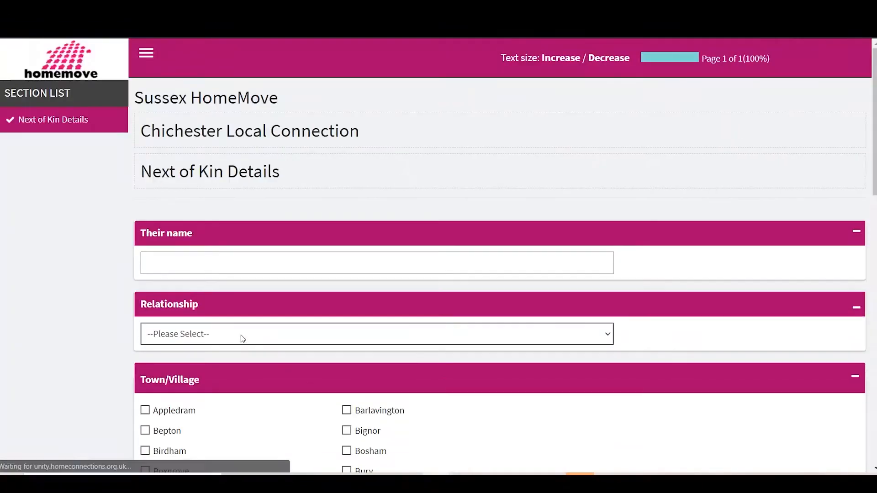
Enter the next of kin's full name and relationship, and start a new entry in their five-year address history
left_click(186, 252)
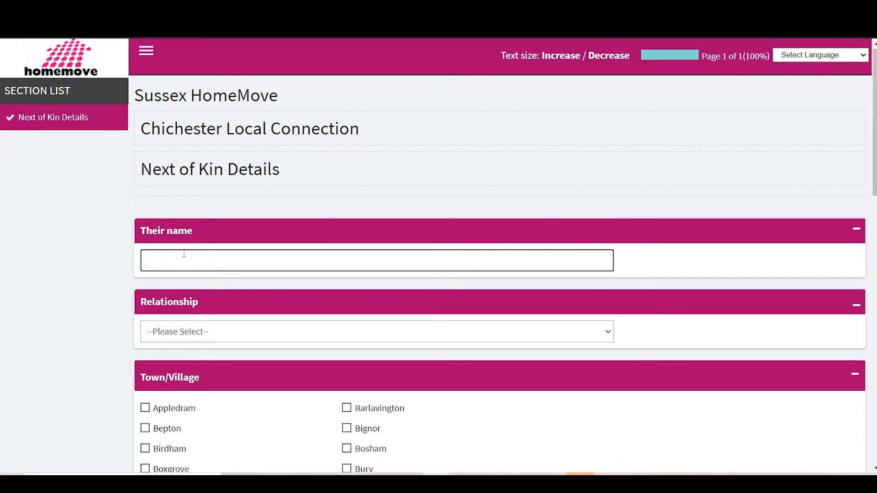
type("Jane Smith")
left_click(178, 331)
left_click(167, 386)
scroll(172, 368, "down", 10)
scroll(155, 297, "up", 6)
scroll(173, 298, "down", 11)
left_click(172, 298)
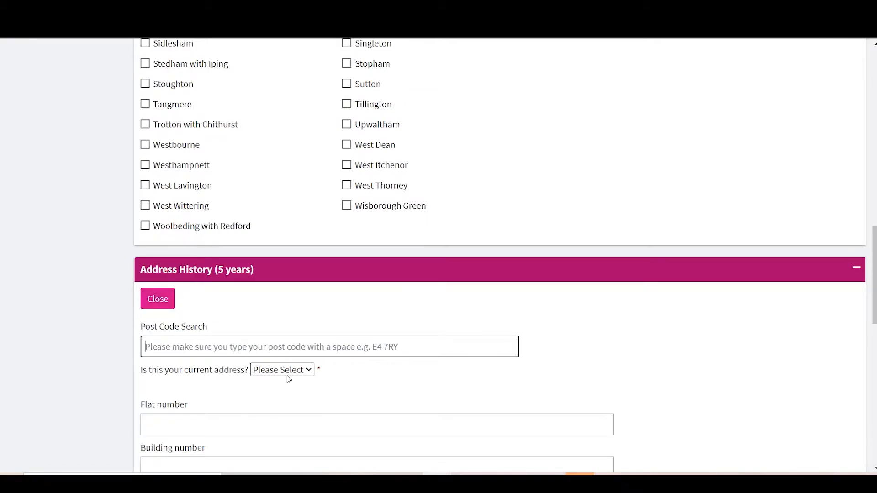
Mark the address as current with Yes and enter the next of kin's street number, street name and town
left_click(287, 374)
left_click(274, 396)
scroll(205, 343, "down", 3)
left_click(150, 285)
scroll(111, 333, "down", 3)
left_click(185, 240)
left_click(166, 287)
type("10")
key("Tab")
type("test place")
key("Tab")
type("Compton")
key("Tab")
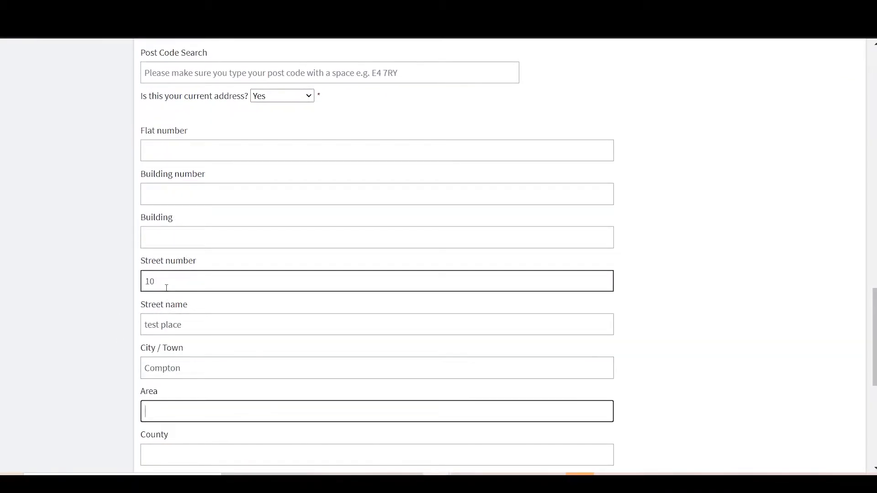
Enter the next of kin's postcode and a move-in date of 15-Oct-2009, save the address and submit the subform
key("Tab")
key("Tab")
type("bn2")
left_click(188, 296)
left_click(256, 326)
left_click(242, 194)
left_click(255, 410)
left_click(154, 396)
scroll(154, 397, "down", 3)
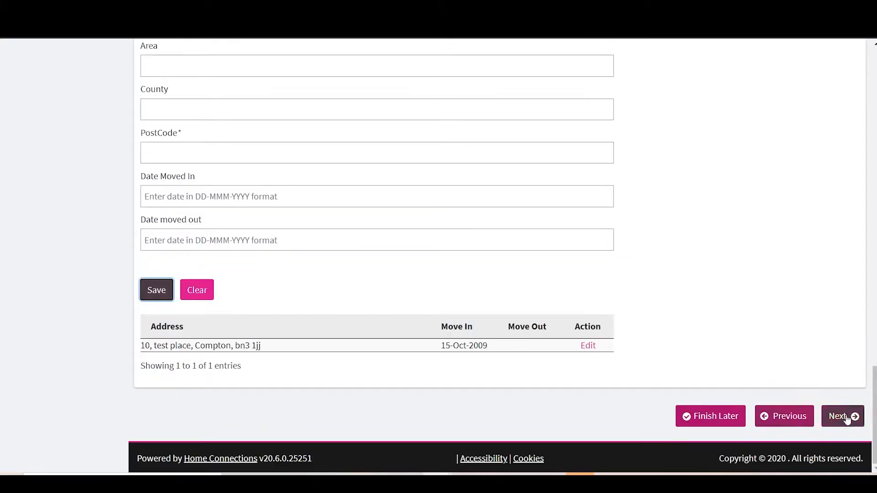
left_click(841, 417)
Select Funtington as the Chichester parish worked in for at least 12 months and 20 hours per week
left_click(415, 330)
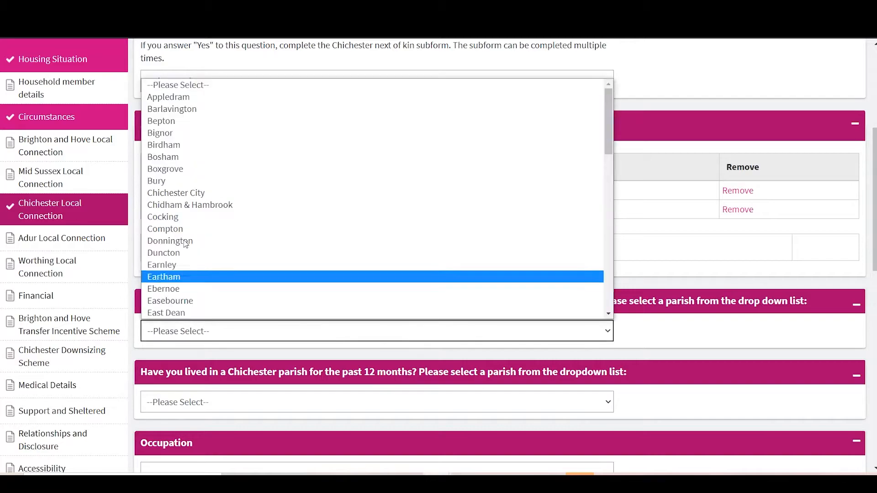
scroll(192, 229, "down", 4)
left_click(192, 214)
Select Fittleworth as the Chichester parish lived in for the past 12 months
scroll(276, 311, "down", 3)
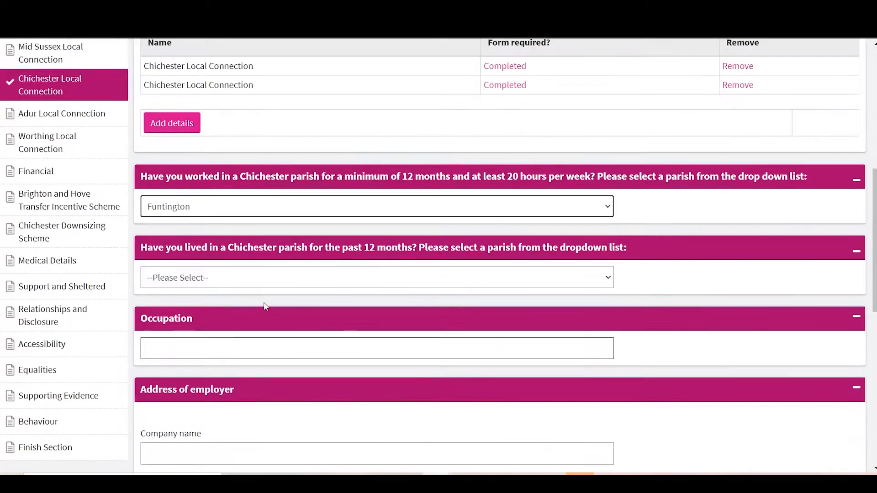
left_click(253, 288)
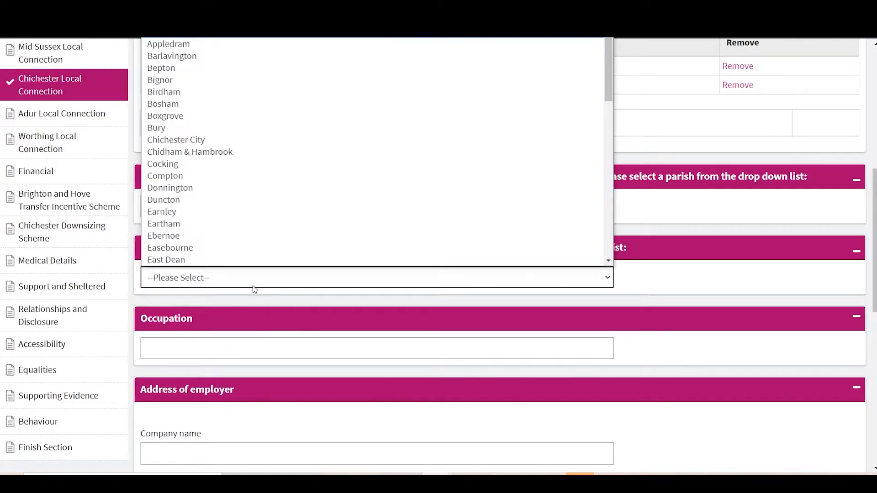
scroll(206, 228, "down", 1)
scroll(191, 229, "up", 1)
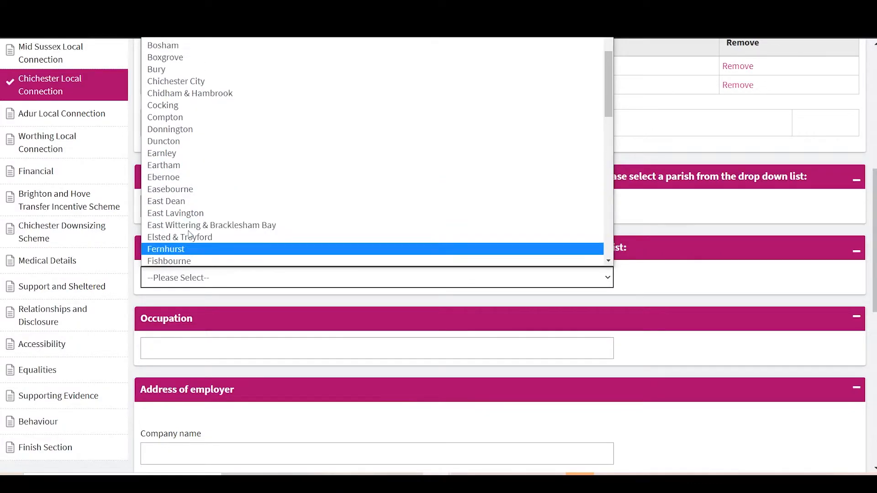
left_click(593, 290)
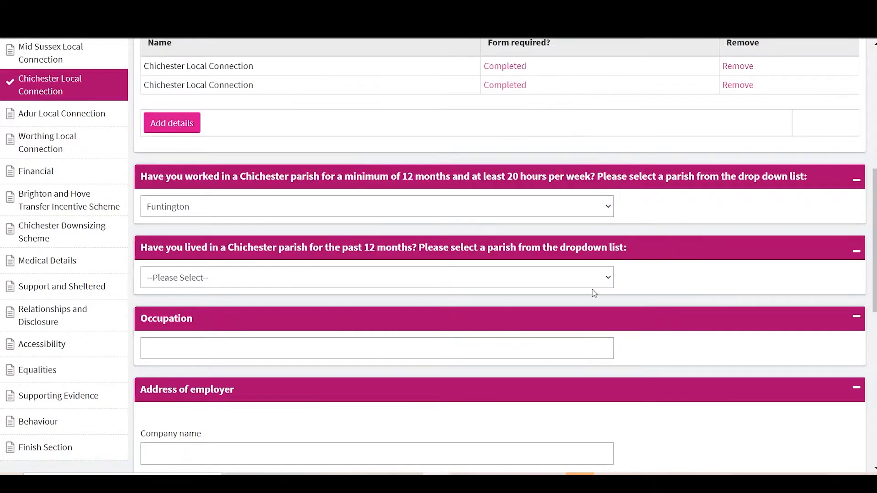
left_click(500, 277)
scroll(245, 221, "down", 3)
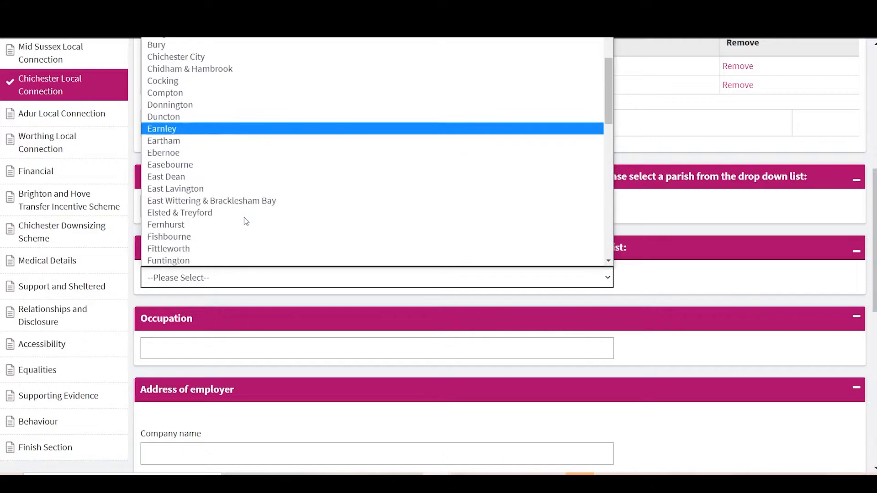
scroll(196, 205, "down", 2)
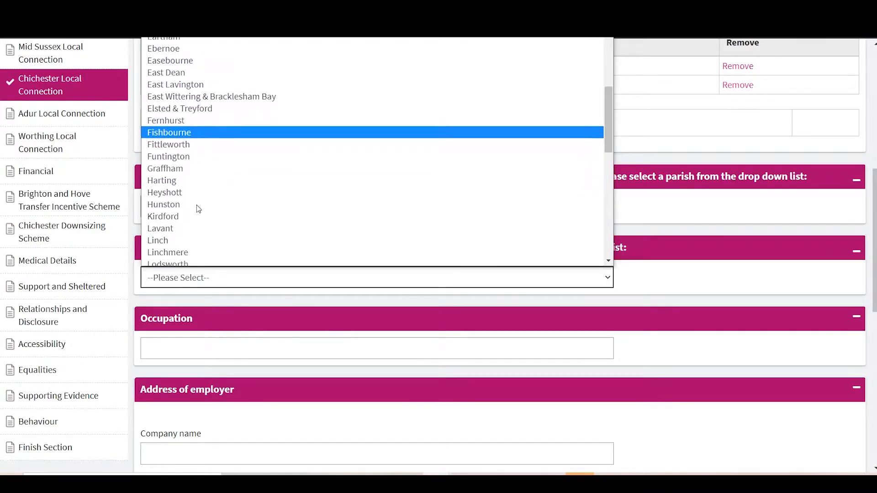
left_click(212, 147)
left_click(233, 212)
scroll(252, 344, "down", 1)
left_click(667, 330)
Set the Chichester parish lived in for the past 12 months to Funtington
left_click(229, 279)
scroll(239, 177, "down", 2)
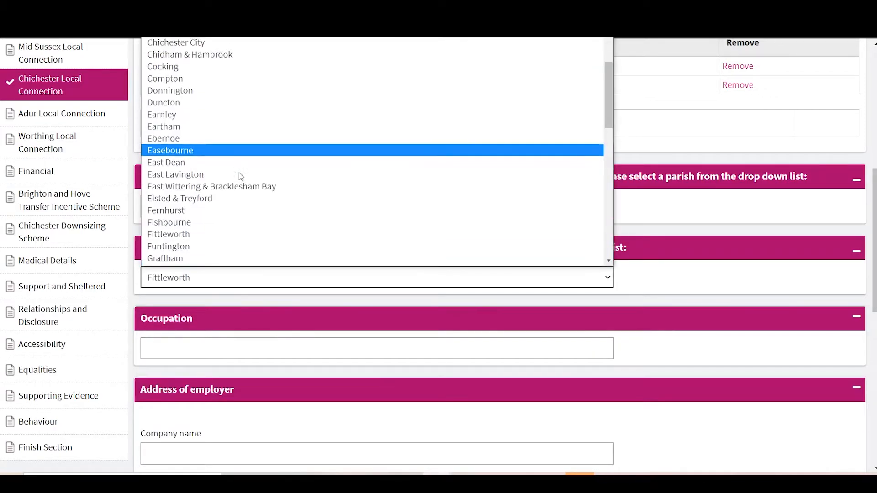
left_click(233, 237)
Enter 'Customer service' as the occupation and 'Waitrose' as the employer's company name
scroll(156, 217, "down", 2)
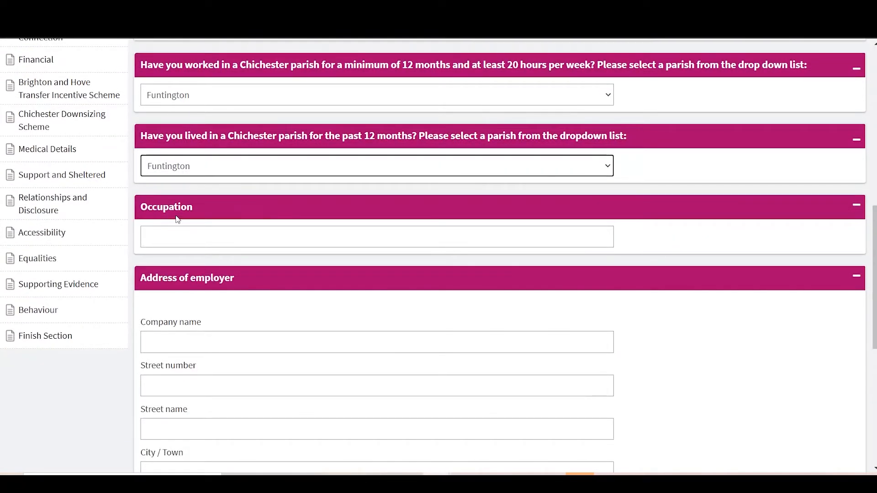
left_click(173, 241)
type("Customer service")
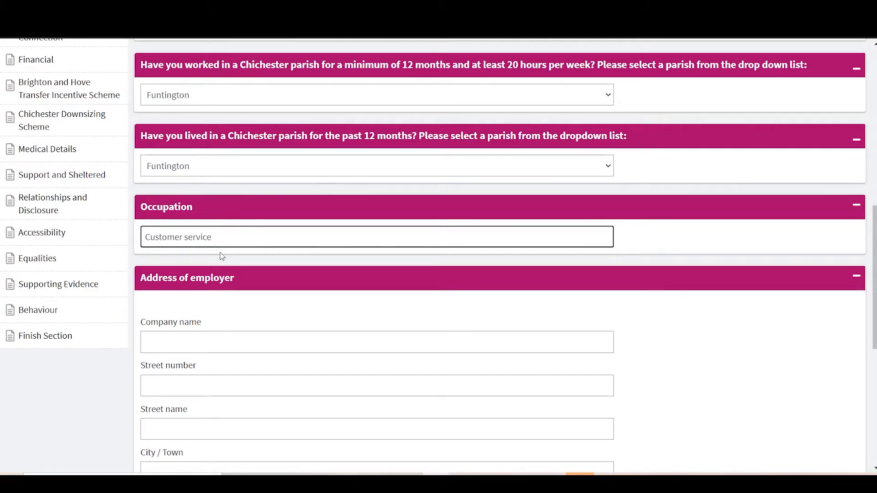
left_click(198, 342)
type("Waitrose")
Fill in the employer's postcode and set the date moved in to 01-Oct-2015
scroll(197, 343, "down", 3)
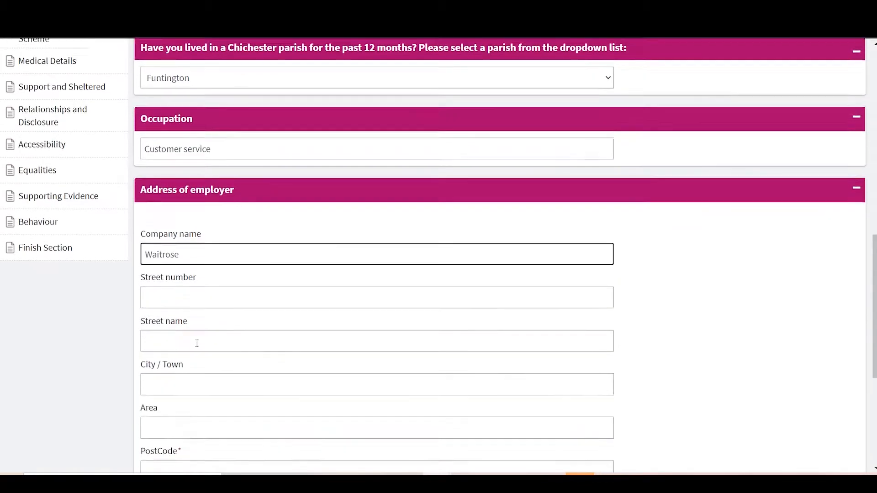
left_click(176, 418)
type("aa1 1aa")
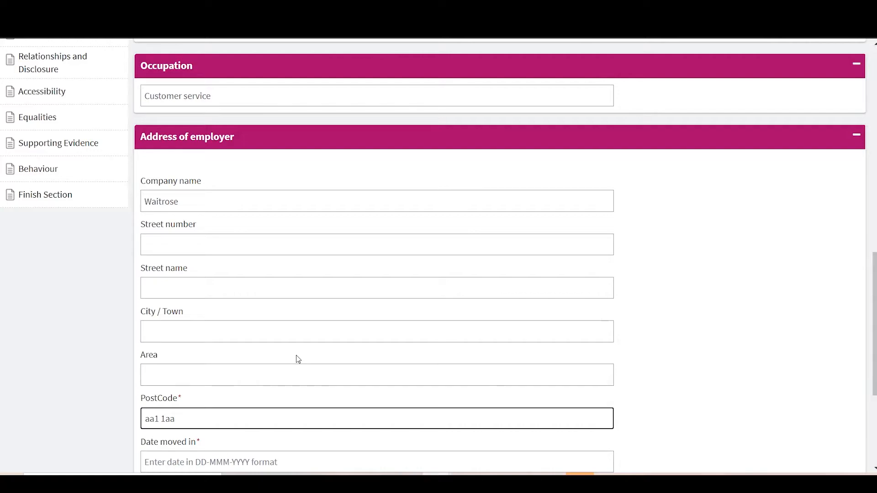
scroll(298, 360, "down", 5)
left_click(357, 256)
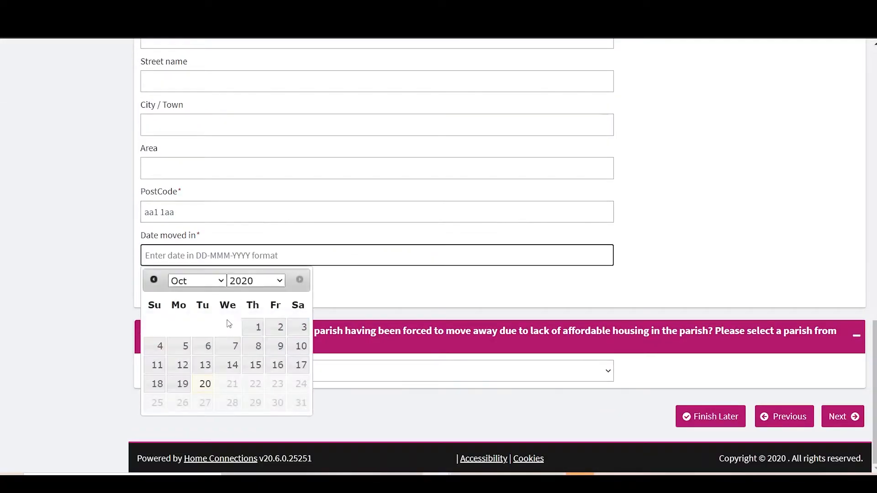
left_click(256, 281)
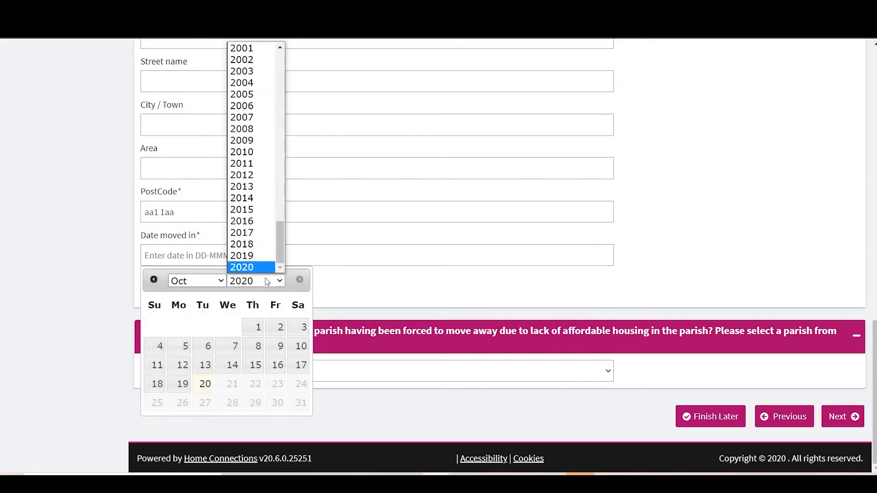
left_click(251, 208)
left_click(261, 335)
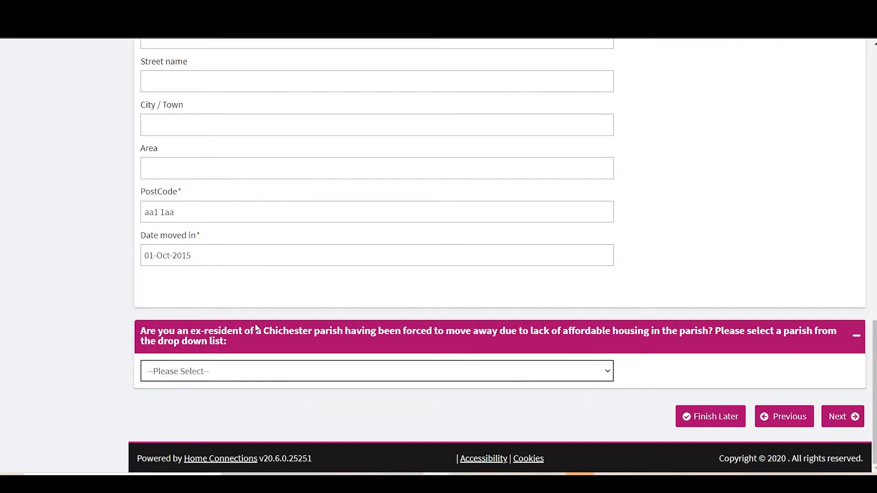
Select Lavant as the parish moved away from for lack of affordable housing and submit the Chichester Local Connection page
left_click(459, 377)
scroll(303, 290, "down", 6)
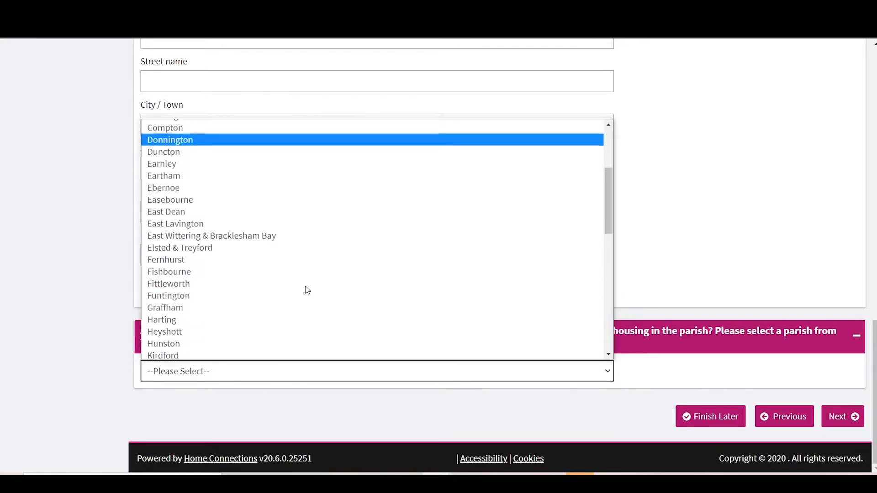
left_click(206, 287)
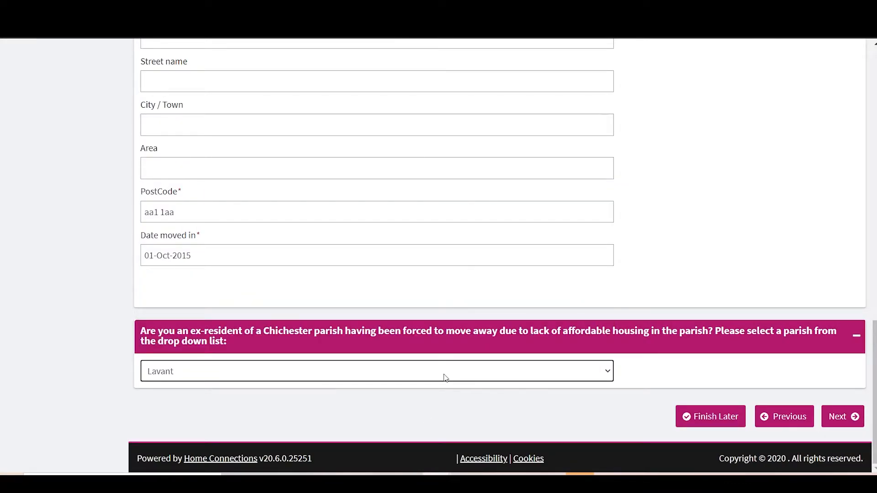
left_click(849, 422)
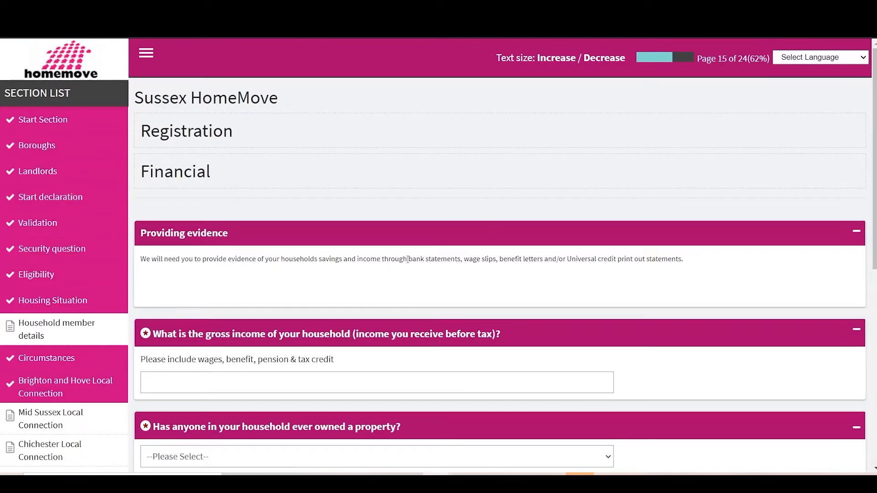
Enter 15500 as the household's gross income and answer No to whether anyone has ever owned a property
scroll(410, 258, "down", 2)
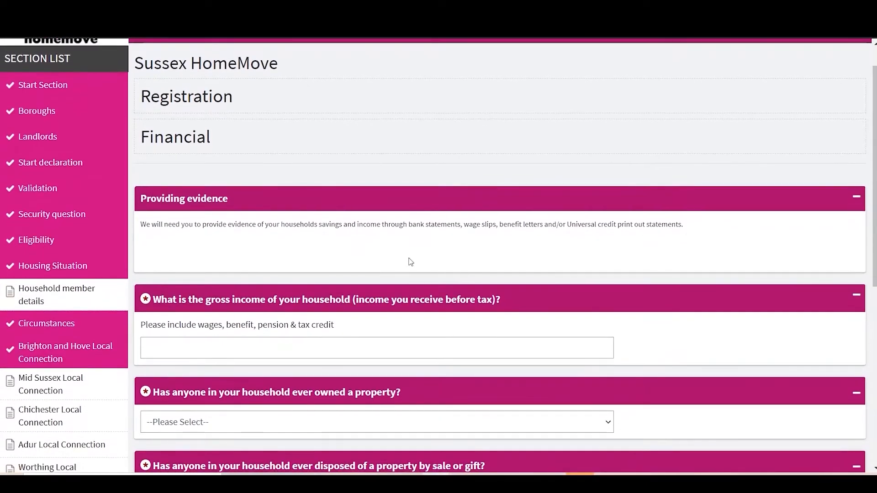
scroll(410, 256, "down", 1)
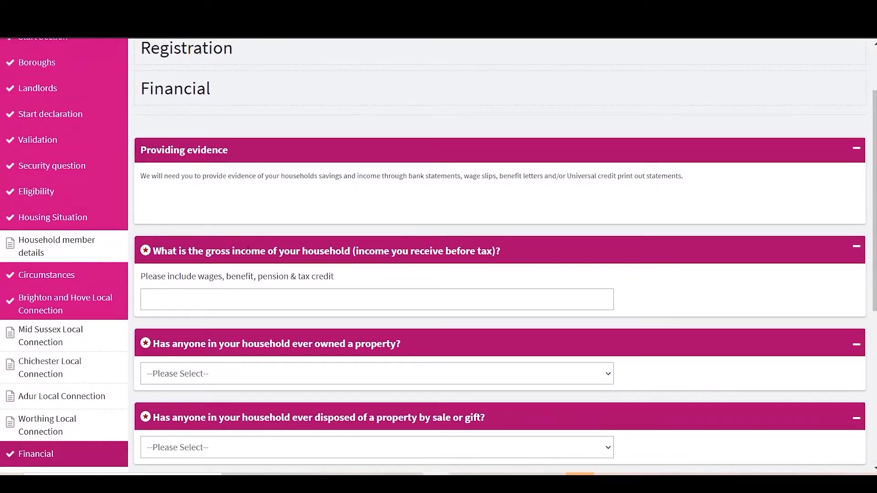
left_click(268, 301)
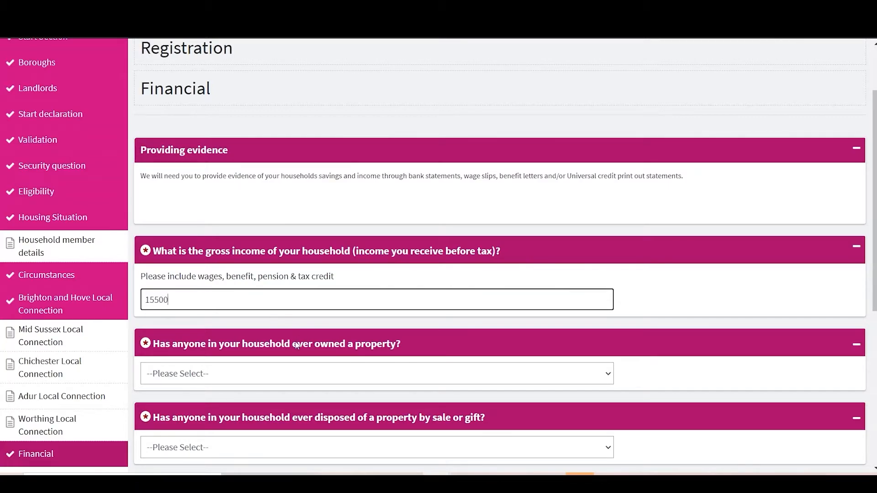
left_click(230, 381)
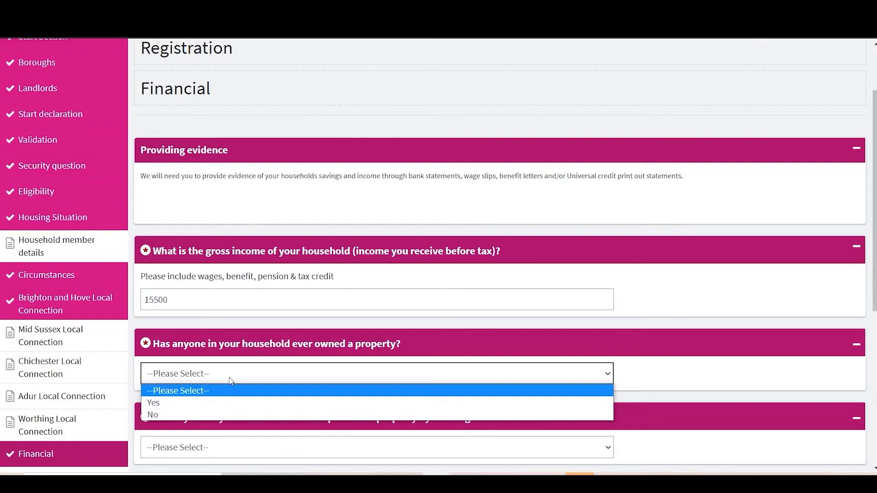
left_click(164, 414)
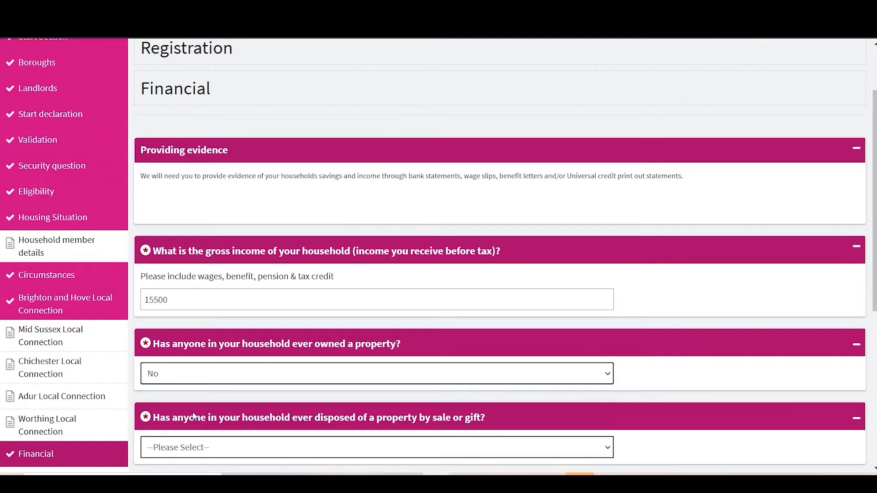
Answer No to whether anyone in the household has ever disposed of a property by sale or gift
scroll(194, 417, "down", 2)
left_click(224, 345)
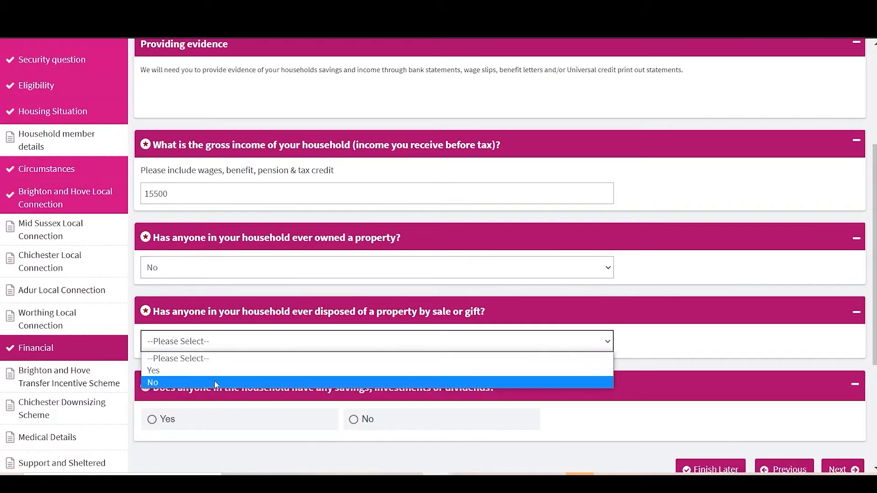
left_click(204, 372)
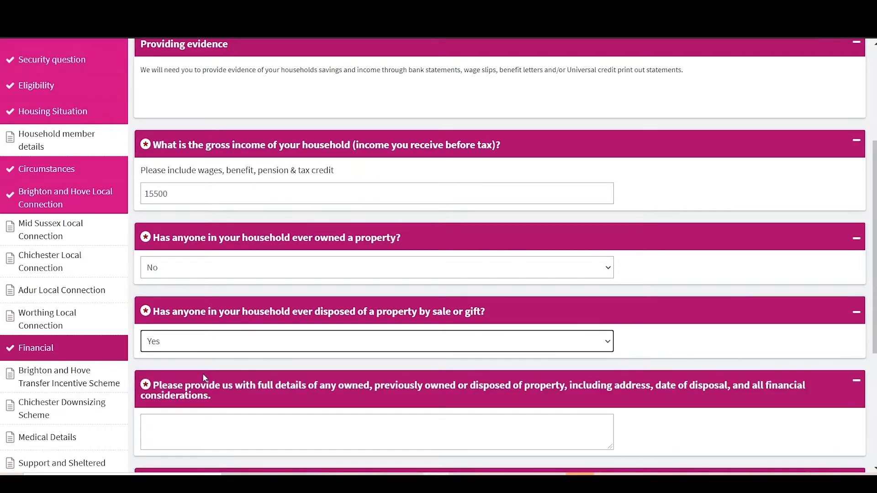
scroll(205, 377, "down", 3)
left_click(205, 373)
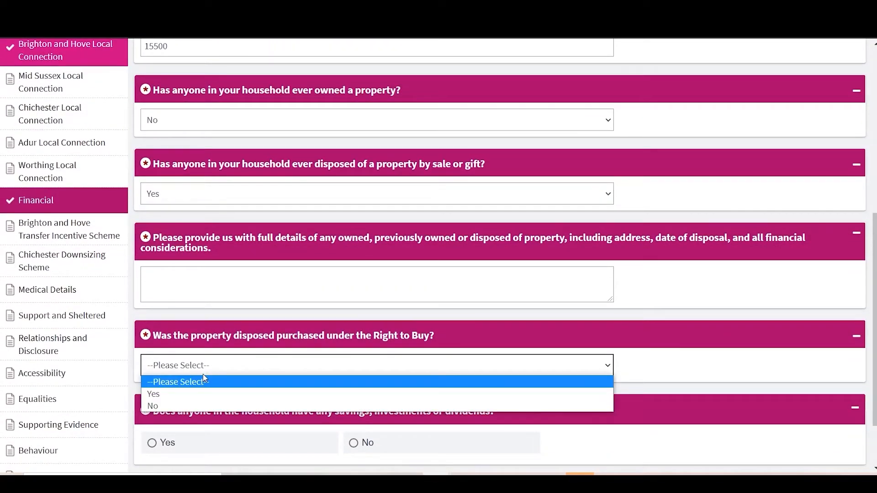
left_click(204, 376)
left_click(198, 200)
left_click(200, 235)
Answer Yes to having savings, investments or dividends and enter 3350 as their combined value
left_click(255, 308)
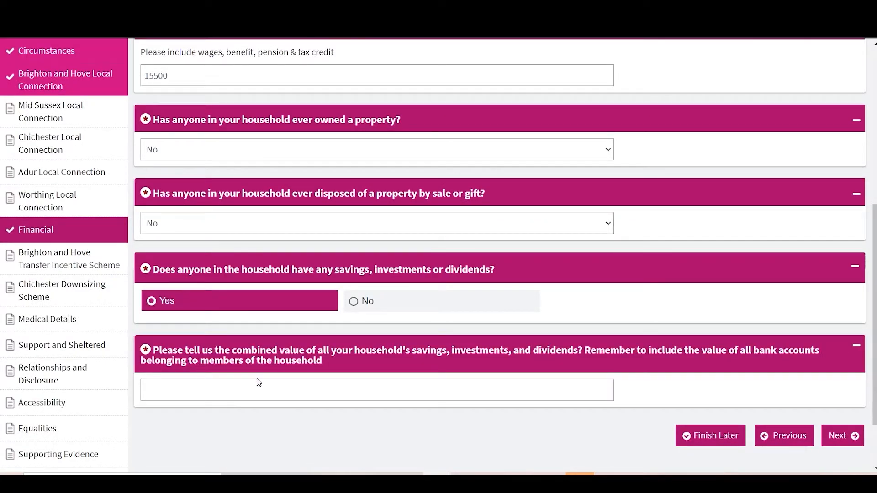
left_click(251, 394)
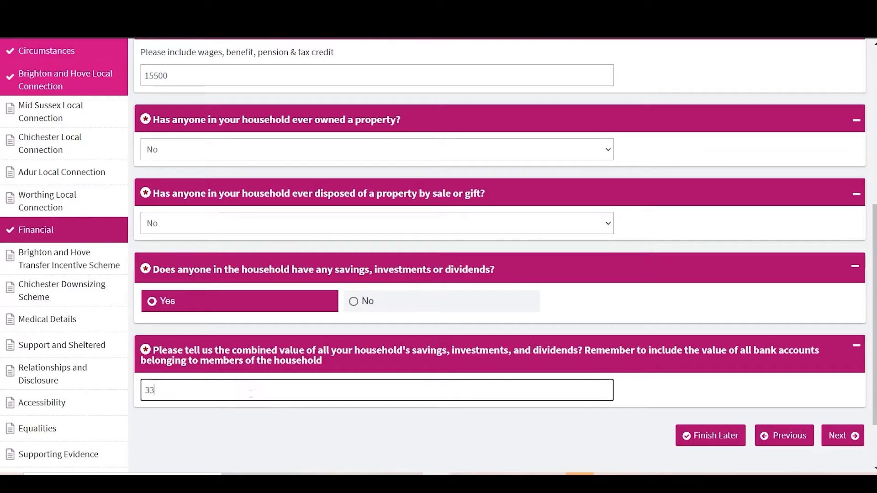
left_click(680, 378)
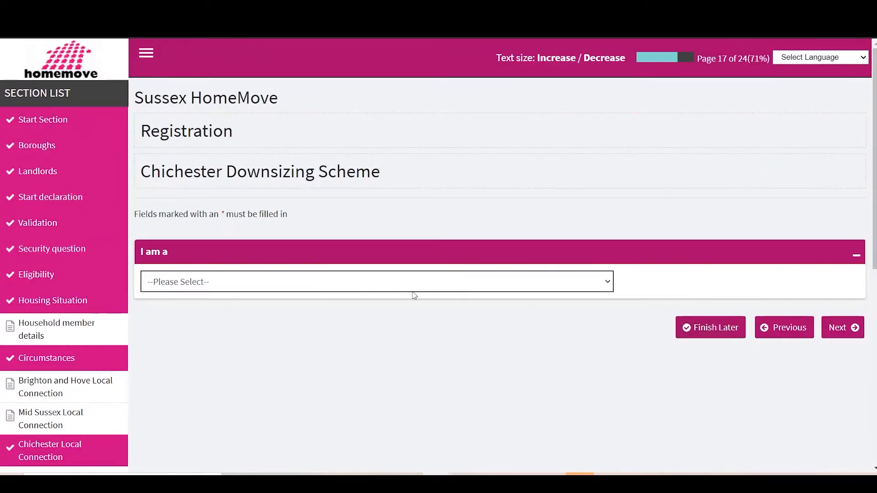
Try the different housing association tenant descriptions for the Chichester Downsizing Scheme to see which follow-up questions they bring up
left_click(389, 285)
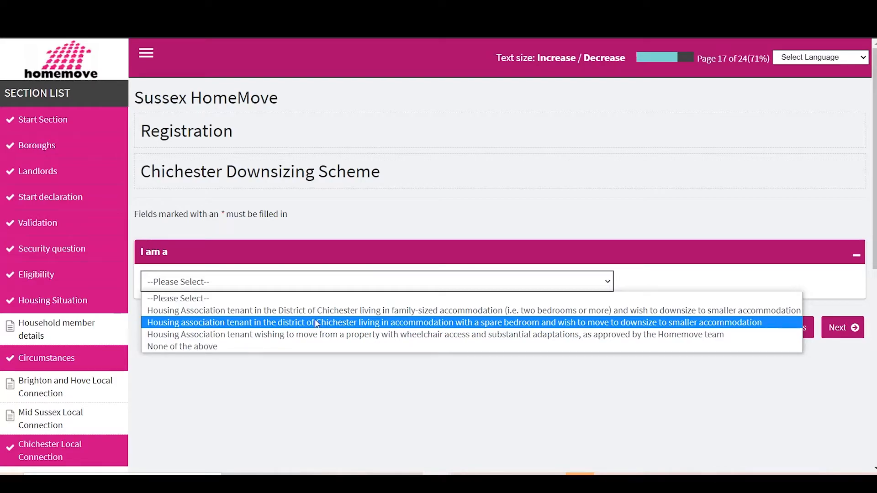
left_click(321, 346)
left_click(300, 286)
left_click(299, 311)
left_click(299, 283)
left_click(292, 322)
left_click(296, 285)
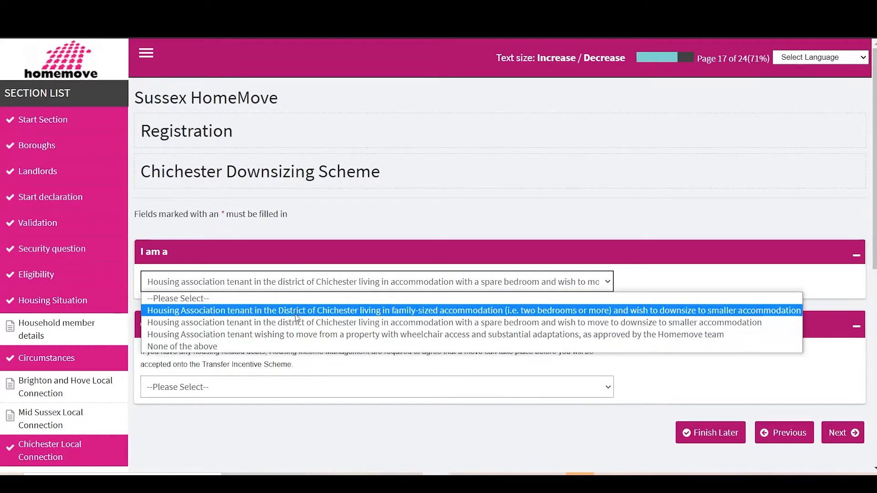
left_click(296, 334)
scroll(295, 328, "down", 4)
scroll(280, 294, "up", 4)
Choose 'None of the above' for the Chichester Downsizing Scheme and continue to the Medical Details page
left_click(280, 287)
left_click(244, 347)
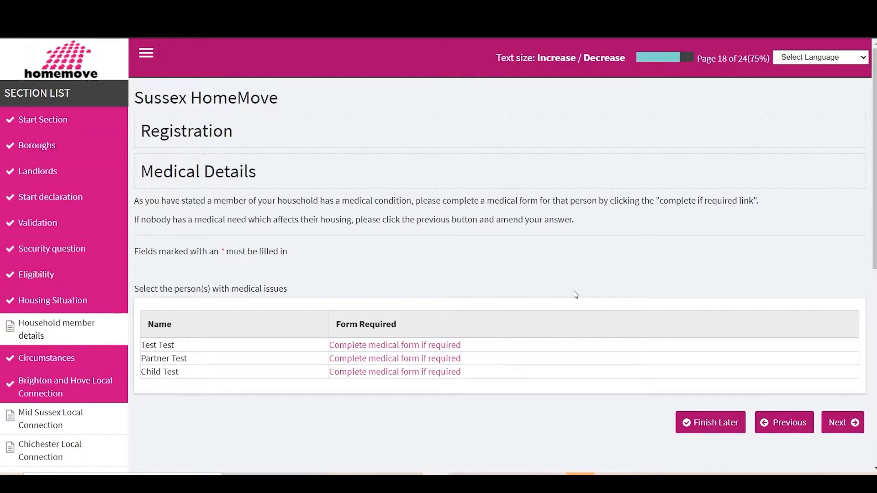
scroll(574, 293, "down", 1)
scroll(575, 293, "down", 1)
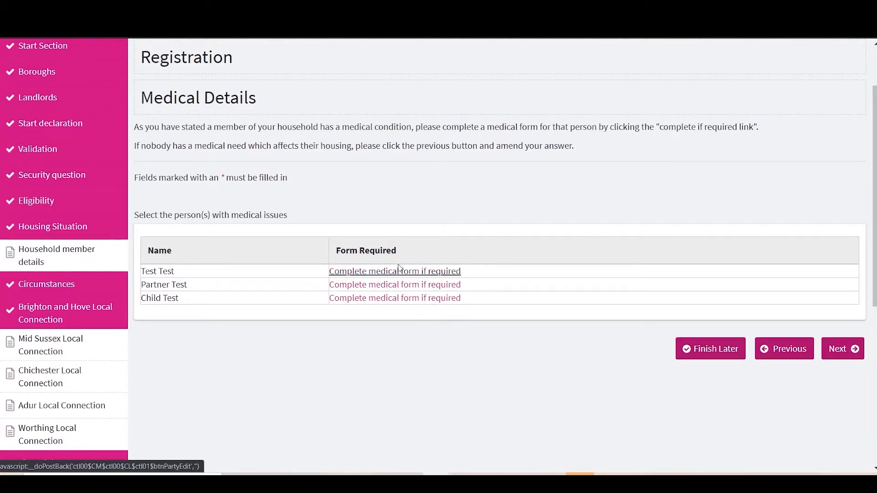
Open the partner's medical form, describe the illness as 'Multiple Sclerosis' and its daily effect as 'Trouble walking up stairs'
left_click(352, 287)
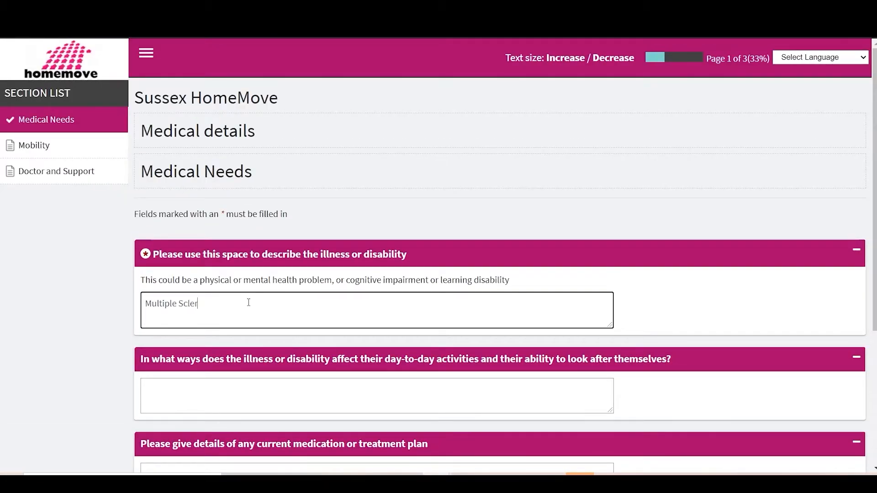
scroll(228, 319, "down", 1)
left_click(215, 331)
type("Trouble walking up stair")
Enter 'daily medication' as the current medication or treatment plan
scroll(362, 404, "down", 2)
left_click(271, 326)
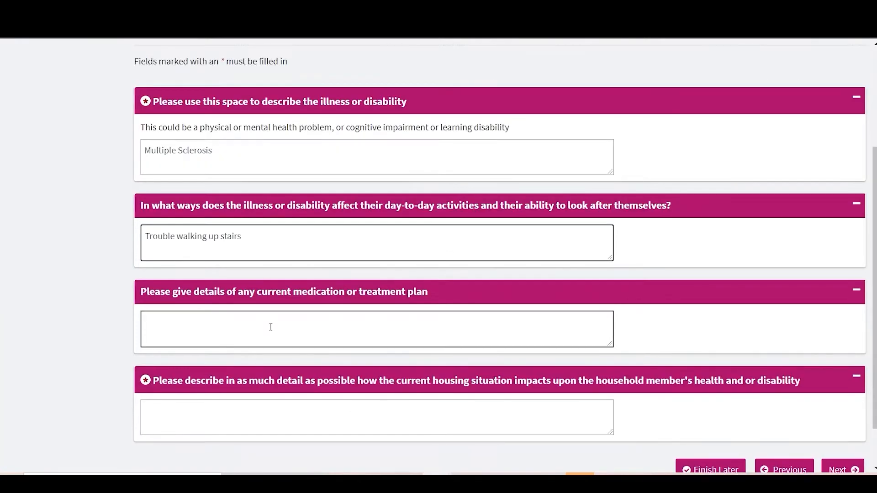
type("medicatio")
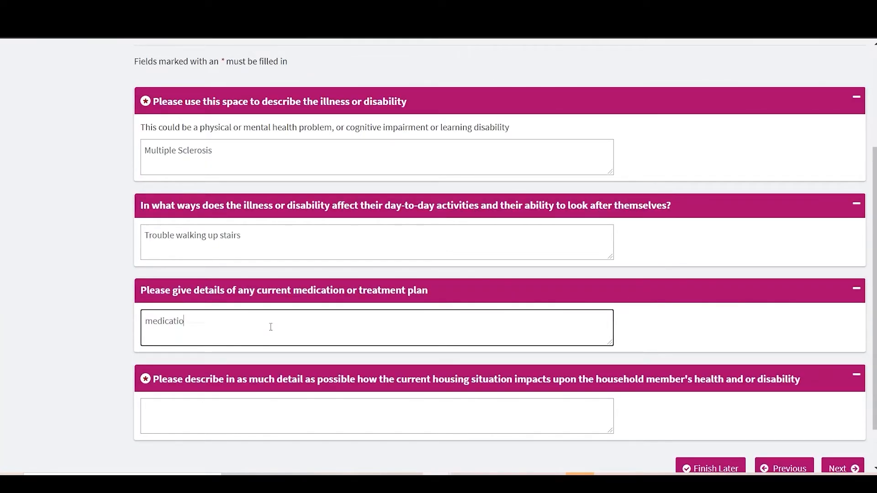
type("n daily and")
key("BackSpace")
key("BackSpace")
key("BackSpace")
key("BackSpace")
key("BackSpace")
key("BackSpace")
key("BackSpace")
key("BackSpace")
key("BackSpace")
key("BackSpace")
key("BackSpace")
key("BackSpace")
key("BackSpace")
key("BackSpace")
key("BackSpace")
key("BackSpace")
type("daily medication")
Describe the housing impact as 'The stairs into the flat are too high' and submit the Medical Needs page
left_click(306, 423)
type("The s")
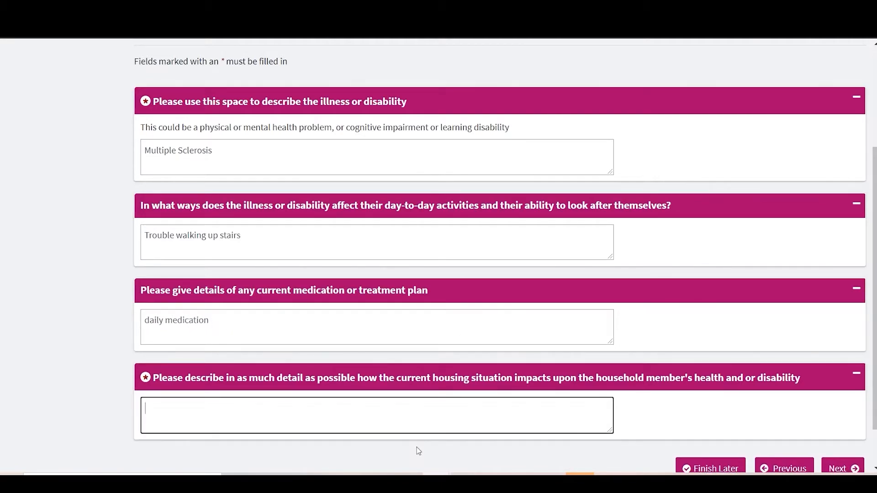
type("tairs into the flat are too high")
scroll(416, 450, "down", 2)
left_click(839, 417)
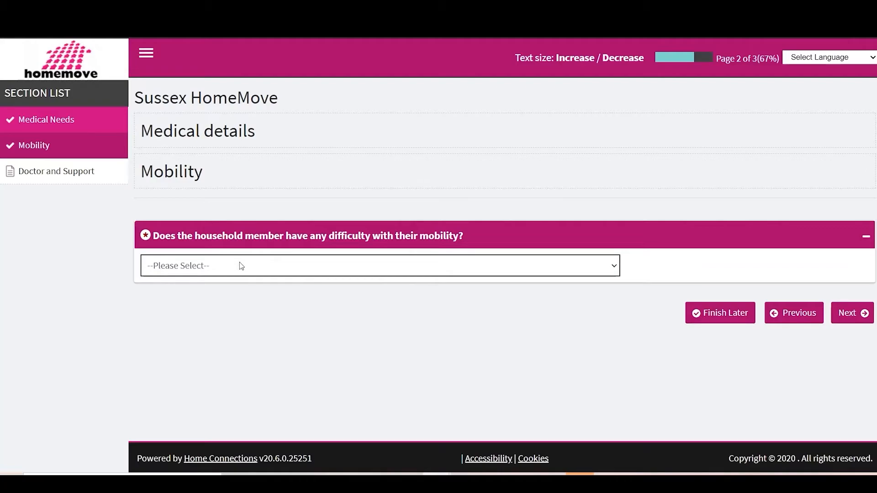
Answer Yes to mobility difficulty and choose restricted mobility, managing only 1 - 3 steps or stairs
left_click(242, 266)
left_click(204, 294)
scroll(203, 298, "down", 3)
left_click(218, 314)
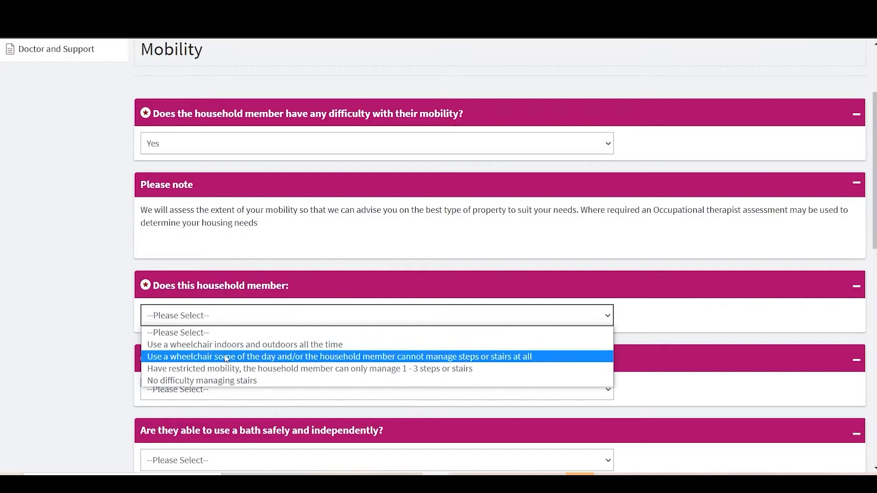
left_click(223, 372)
Set the disability to Permanent and answer Yes to using a bath safely and independently
scroll(225, 376, "down", 2)
left_click(223, 292)
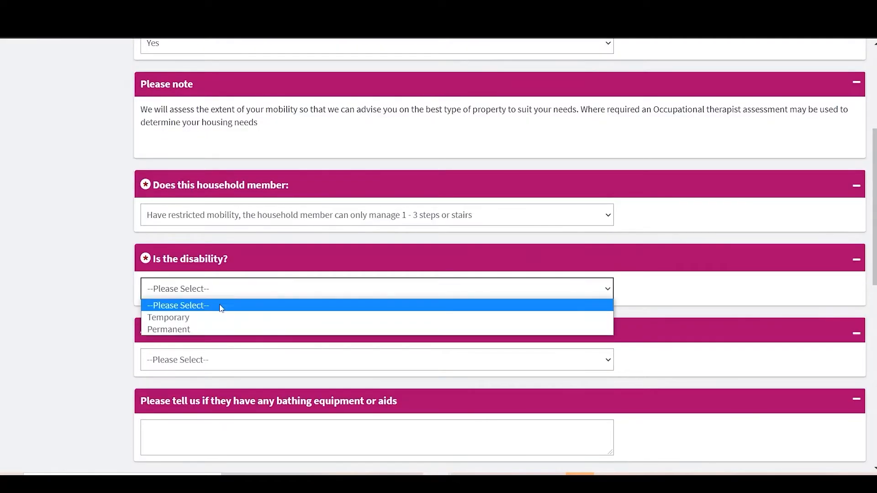
left_click(222, 329)
scroll(215, 310, "down", 2)
left_click(212, 292)
left_click(183, 322)
Enter 'Level access shower' as bathing equipment and mark Level-access shower/wetroom and Over bath shower as existing adaptations
scroll(155, 292, "down", 2)
left_click(187, 247)
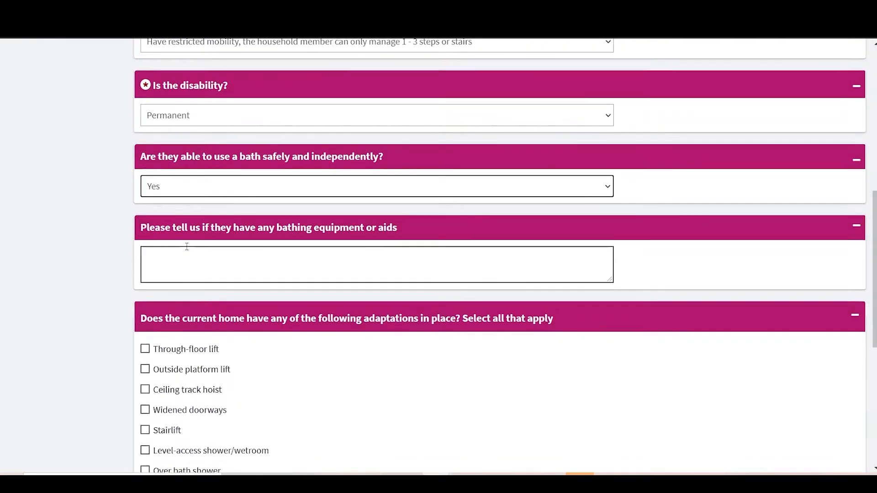
left_click(181, 254)
type("Level access shower")
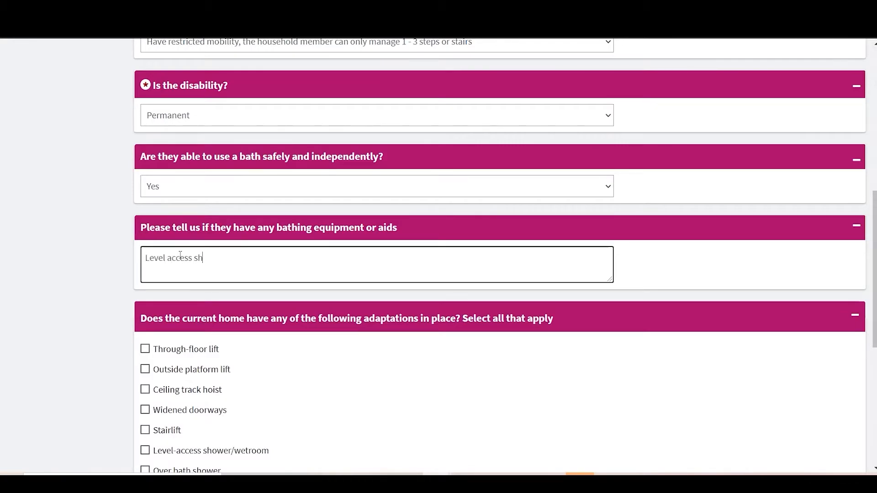
scroll(181, 255, "down", 2)
left_click(145, 366)
scroll(147, 373, "down", 1)
left_click(176, 349)
Answer No to the current property having a lift and submit the Mobility page without a step count
scroll(177, 358, "down", 3)
left_click(179, 398)
left_click(179, 427)
scroll(180, 362, "down", 2)
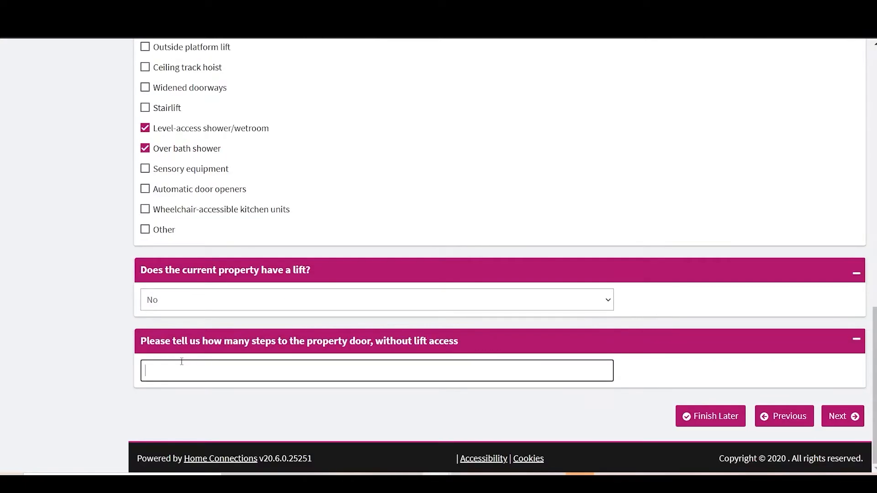
left_click(842, 417)
Fill in the doctor's name and full address, including the postcode, on the Doctor and Support page
left_click(289, 286)
type("Who")
key("Tab")
scroll(290, 288, "down", 3)
type("22")
key("Tab")
type("Test road")
key("Tab")
type("Brighton")
key("Tab")
type("BN1 2XX")
Enter the doctor's telephone number, removing the surplus digits at the end
scroll(268, 303, "down", 4)
left_click(231, 329)
type("012731212121111")
key("BackSpace")
key("BackSpace")
key("BackSpace")
key("BackSpace")
key("BackSpace")
Submit the Doctor and Support page with the remaining support questions unanswered, and continue past the Medical Details page
scroll(232, 332, "down", 7)
scroll(279, 257, "down", 6)
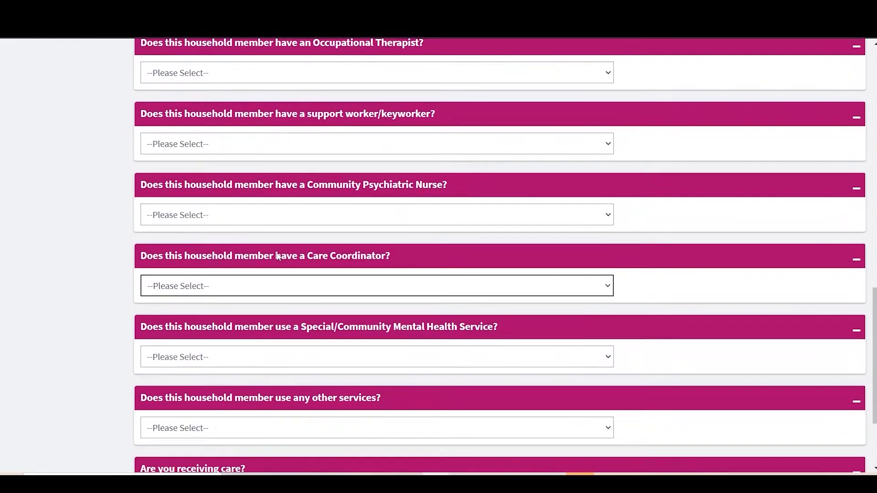
scroll(307, 355, "down", 1)
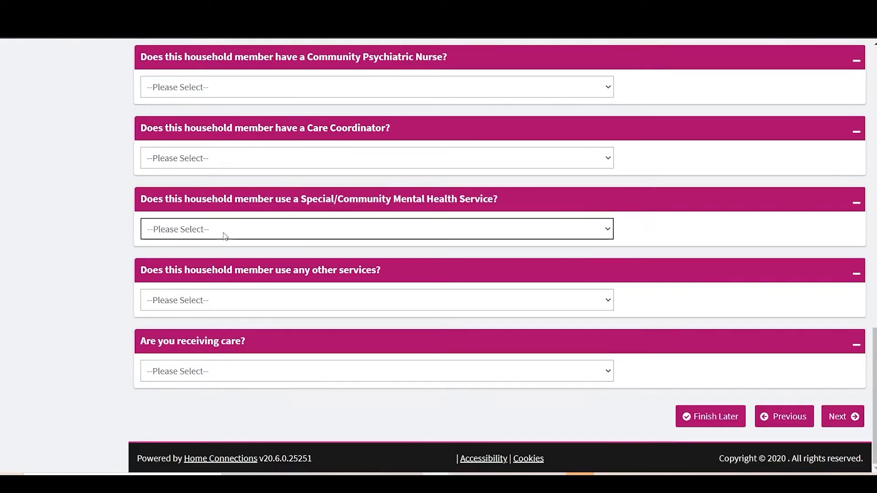
left_click(841, 427)
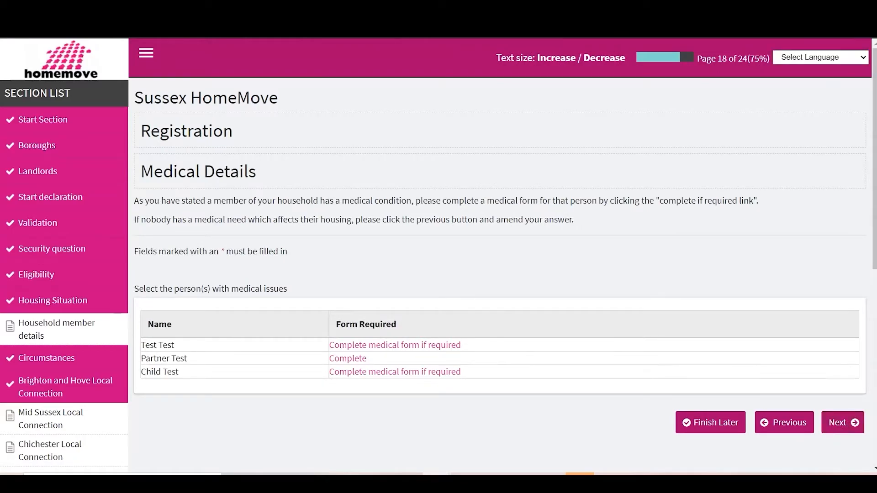
left_click(842, 422)
Answer Yes to being above the 55-year age limit for sheltered housing
scroll(303, 273, "down", 2)
scroll(303, 273, "up", 2)
left_click(268, 370)
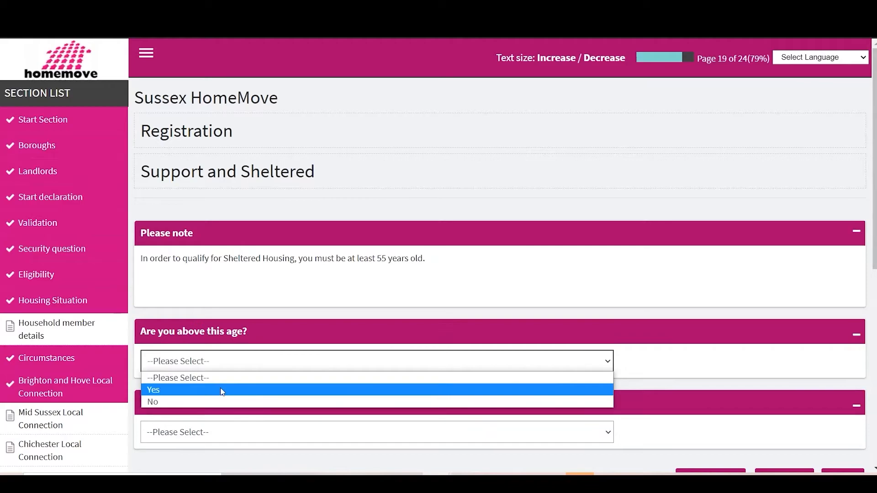
left_click(221, 390)
Mark interest in Housing for older people only, Sheltered Housing with staff on site and Extra Care Housing
scroll(315, 402, "down", 1)
scroll(315, 402, "down", 1)
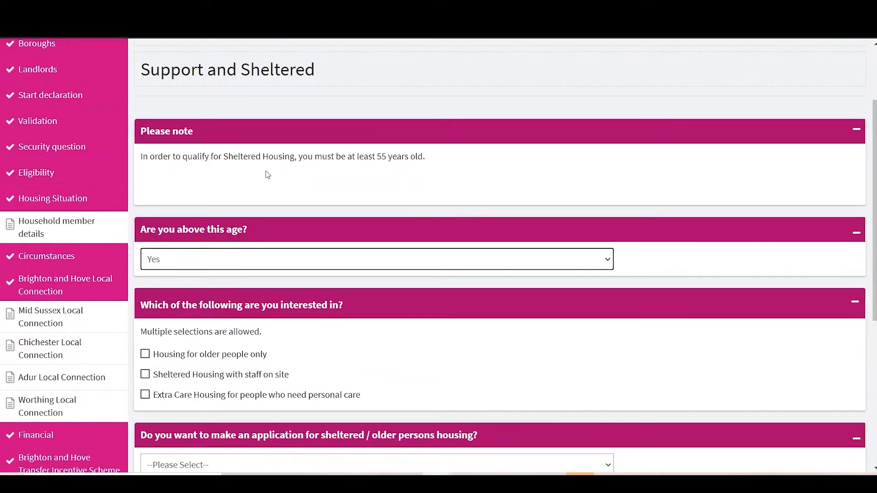
scroll(265, 394, "down", 1)
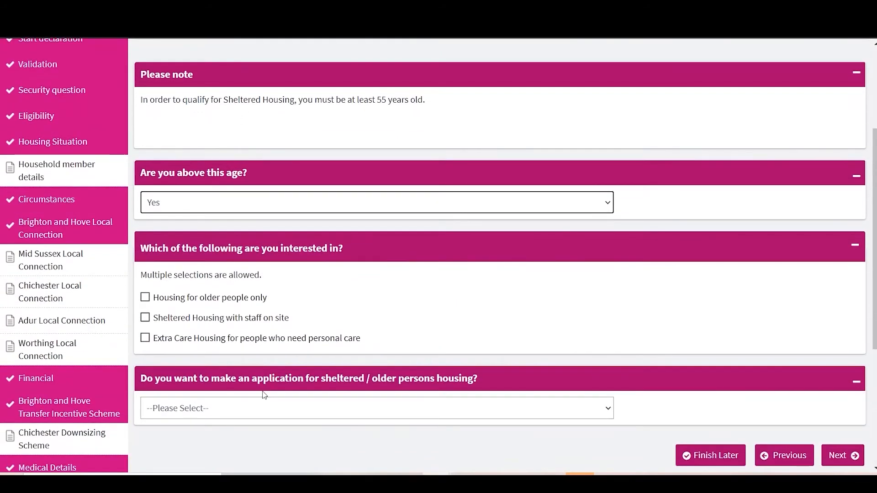
left_click(144, 297)
left_click(146, 338)
left_click(146, 318)
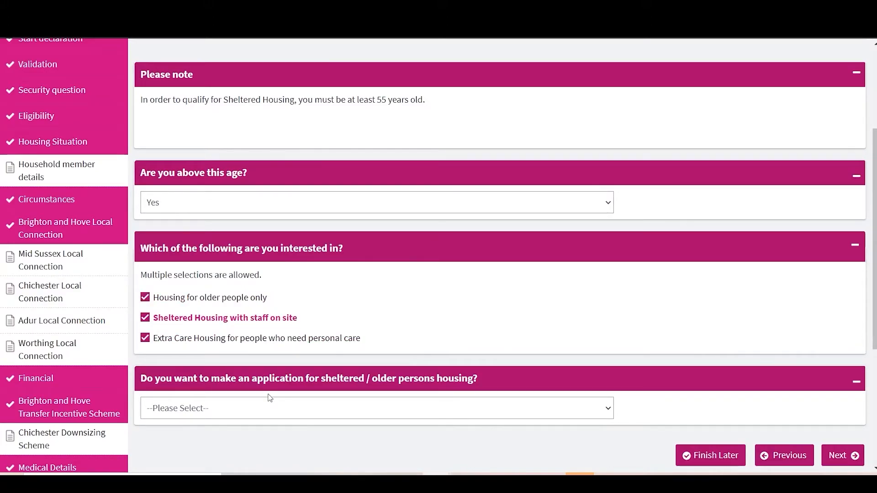
Answer No to applying for sheltered / older persons housing and submit the Support and Sheltered page
left_click(289, 413)
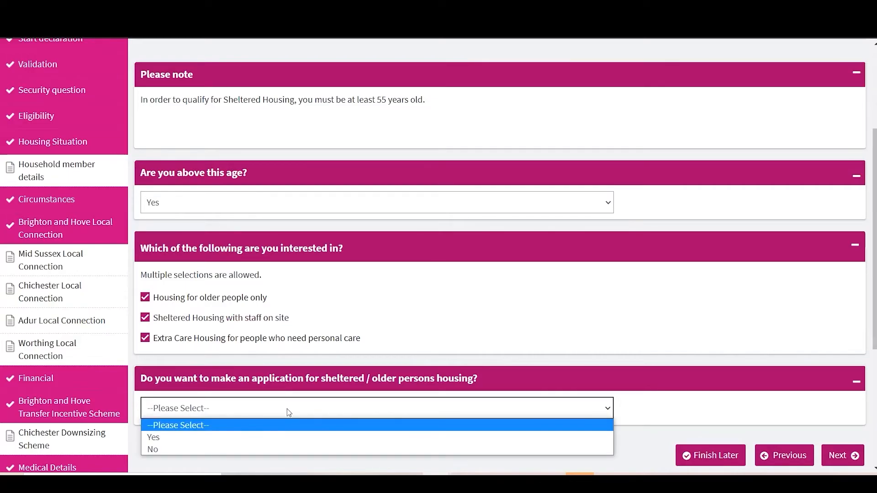
left_click(254, 447)
scroll(638, 358, "down", 3)
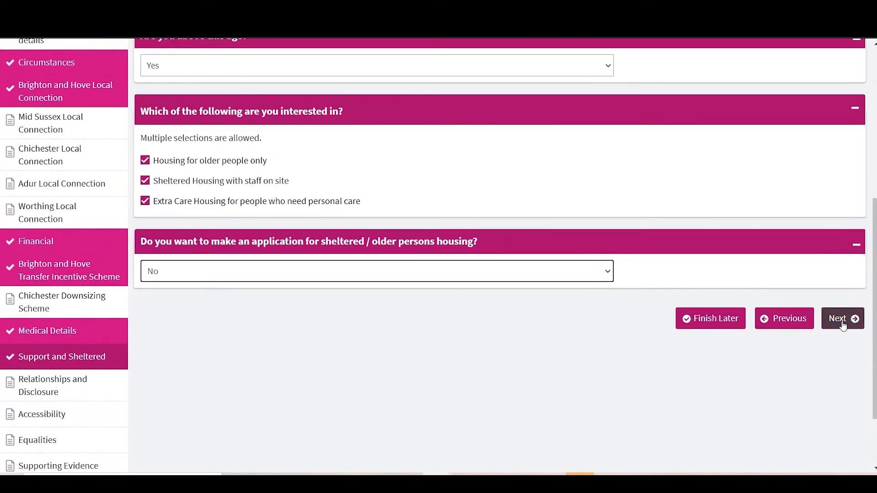
left_click(842, 322)
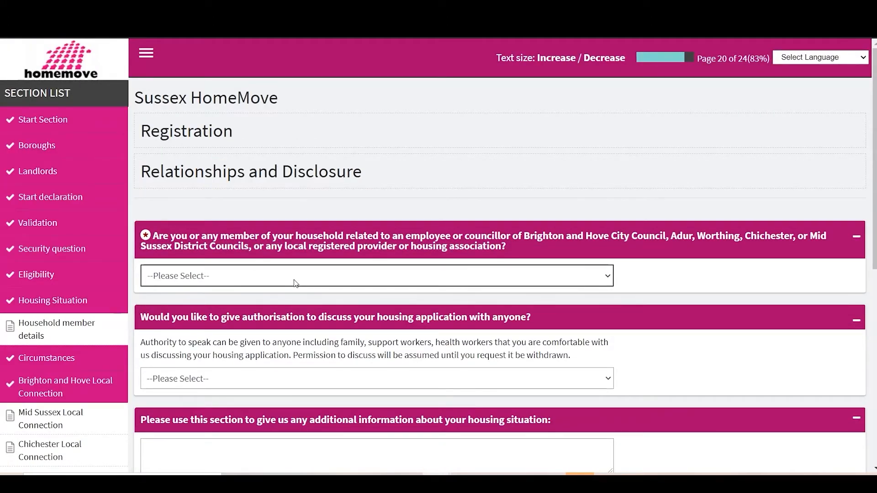
Answer Yes to being related to a council employee or councillor and state the name and relationship as "Test - brother"
left_click(235, 283)
left_click(256, 303)
left_click(285, 350)
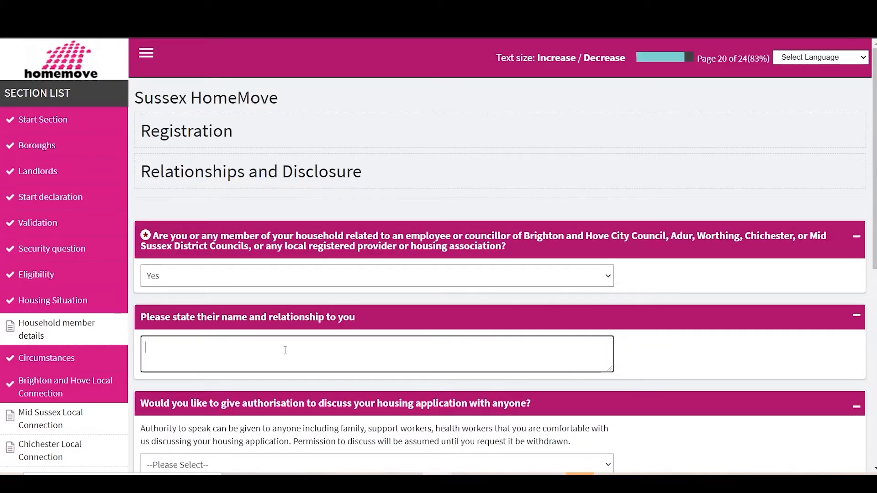
type("Test - brother")
Authorise discussion of the housing application, and enter "Test" as the authorised person's name along with their contact phone number
scroll(285, 350, "down", 3)
left_click(270, 309)
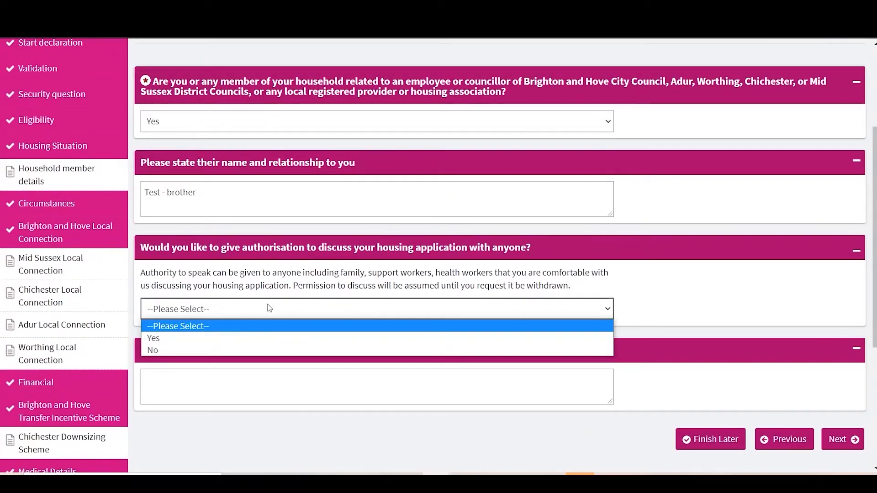
left_click(234, 338)
left_click(286, 380)
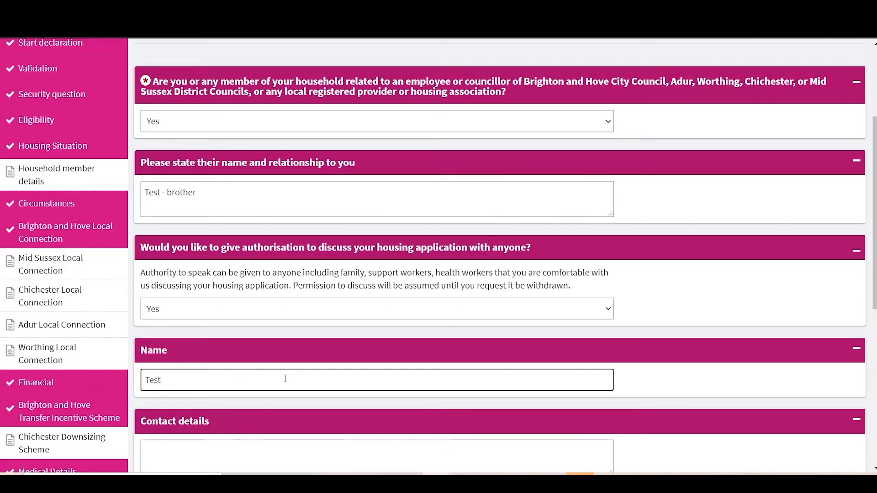
scroll(285, 378, "down", 2)
left_click(247, 352)
type("029")
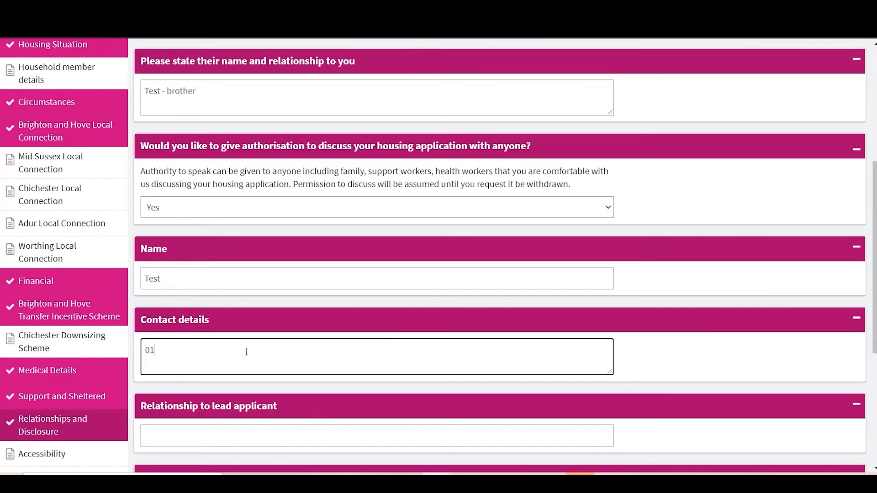
type("001212")
Enter Social Worker as the relationship to the lead applicant and submit the Relationships and Disclosure page without additional information
scroll(235, 420, "down", 2)
left_click(241, 362)
type("Social Worker")
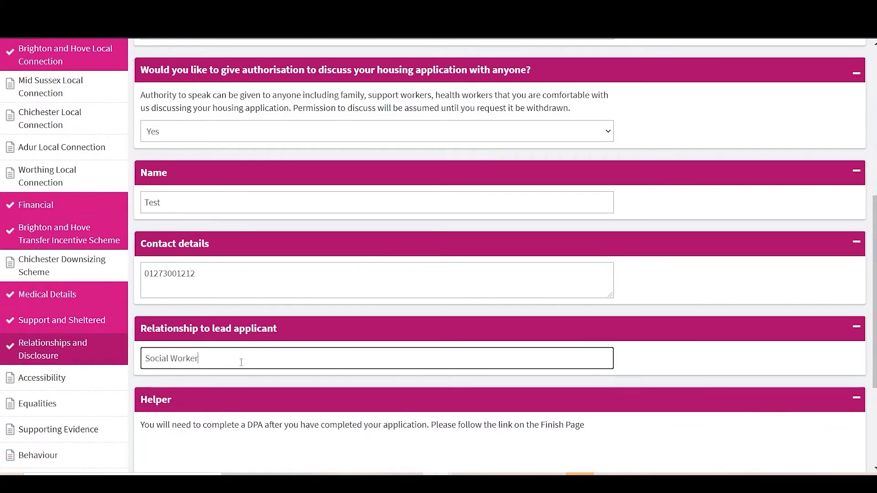
scroll(241, 362, "down", 5)
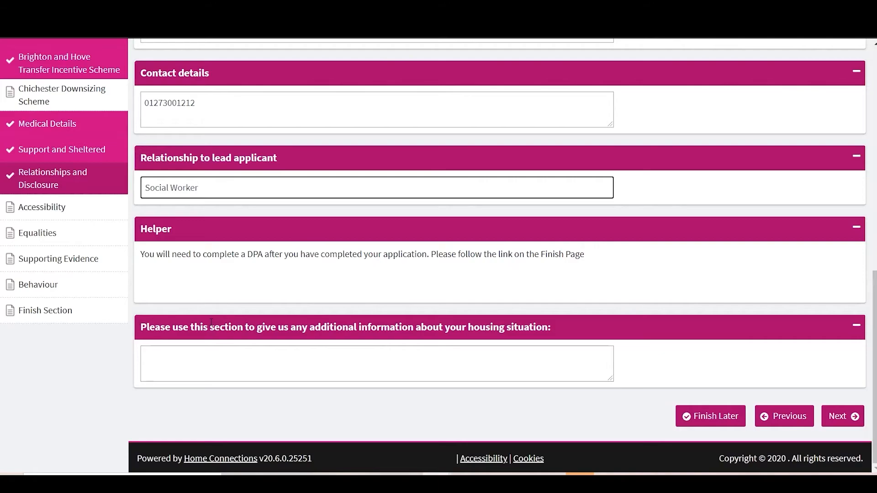
left_click(158, 374)
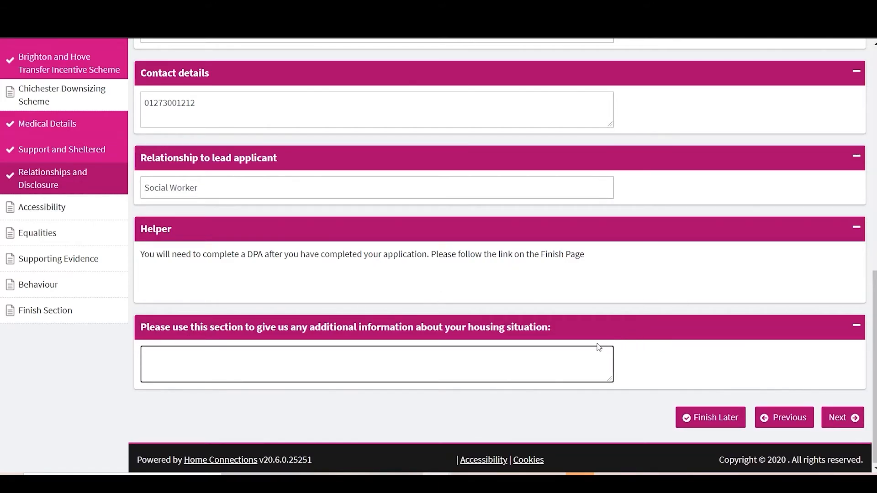
left_click(839, 417)
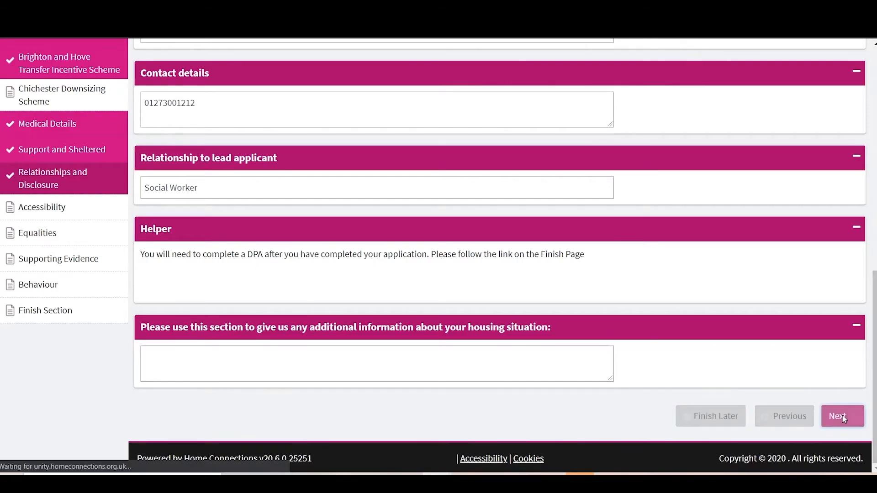
In the Accessibility form, answer No to difficulty with English and Yes to someone having helped complete the application
left_click(190, 289)
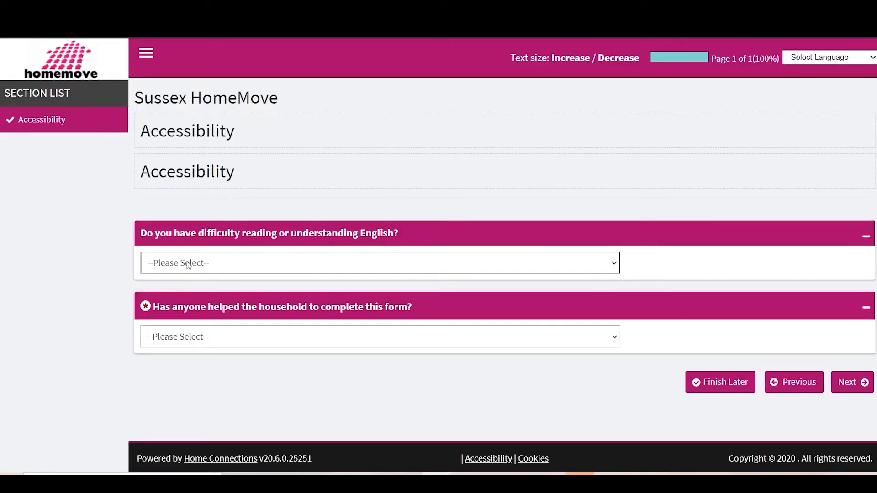
left_click(189, 264)
left_click(187, 289)
left_click(187, 268)
left_click(205, 303)
left_click(167, 336)
left_click(172, 365)
scroll(358, 370, "down", 5)
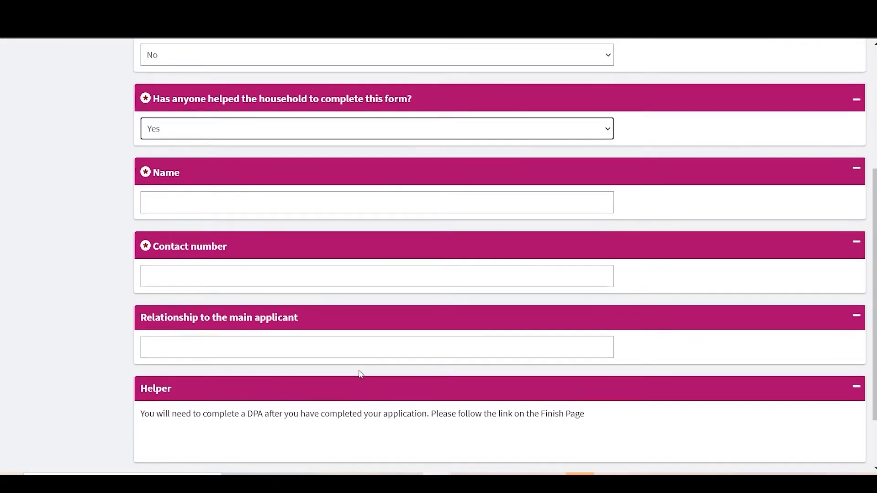
Enter the helper's name as "Test", their contact number, and Social Worker as the relationship to the main applicant
scroll(361, 374, "up", 2)
left_click(207, 274)
key("Tab")
type("0752")
key("BackSpace")
type("311111111")
left_click(182, 429)
type("Social Worker")
scroll(200, 431, "down", 3)
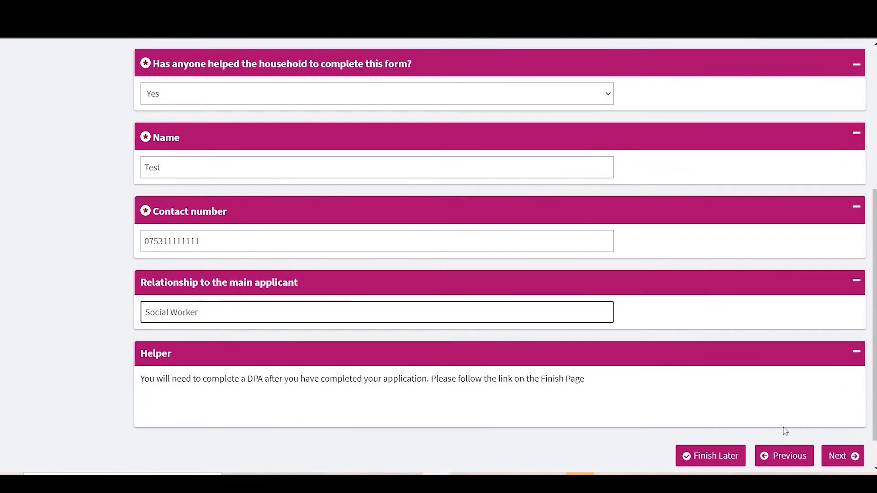
Submit the Accessibility form and continue to the Equalities form
left_click(842, 456)
scroll(328, 322, "down", 3)
left_click(328, 319)
left_click(328, 347)
left_click(850, 363)
Set the main applicant's ethnicity to Mixed/Multiple ethnic groups: White and Black Caribbean and the religion to Prefer Not To Say
left_click(178, 290)
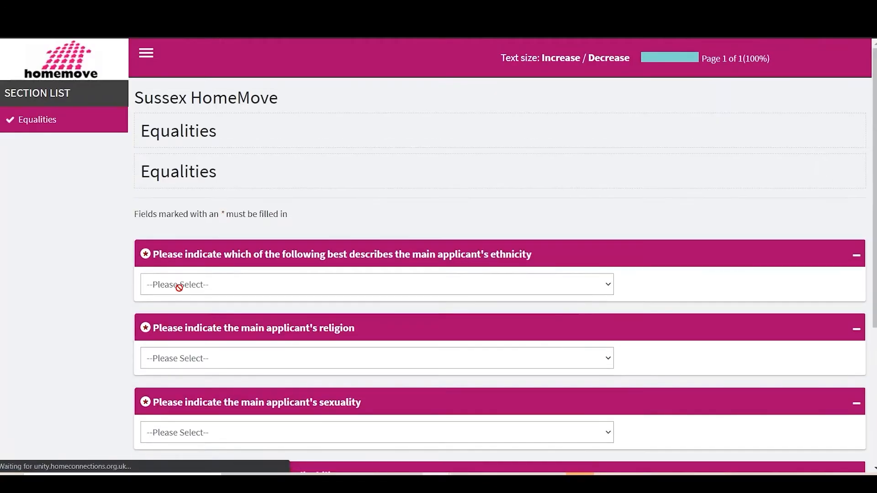
left_click(180, 286)
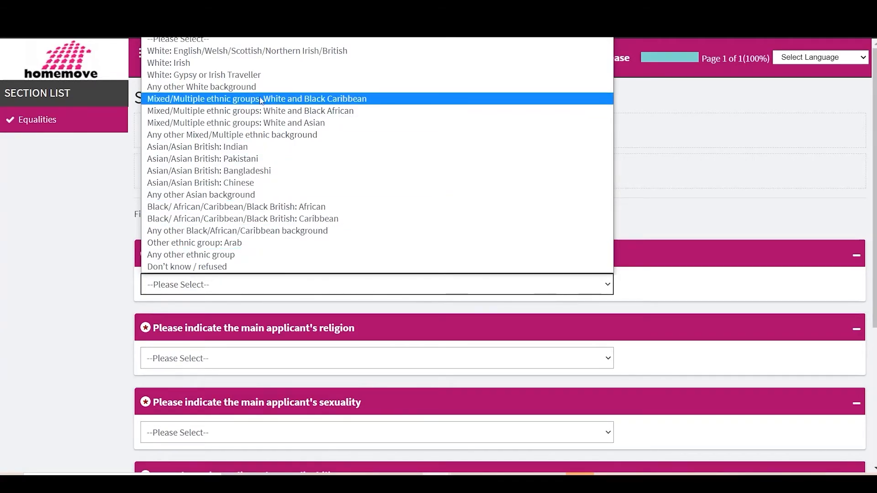
left_click(232, 99)
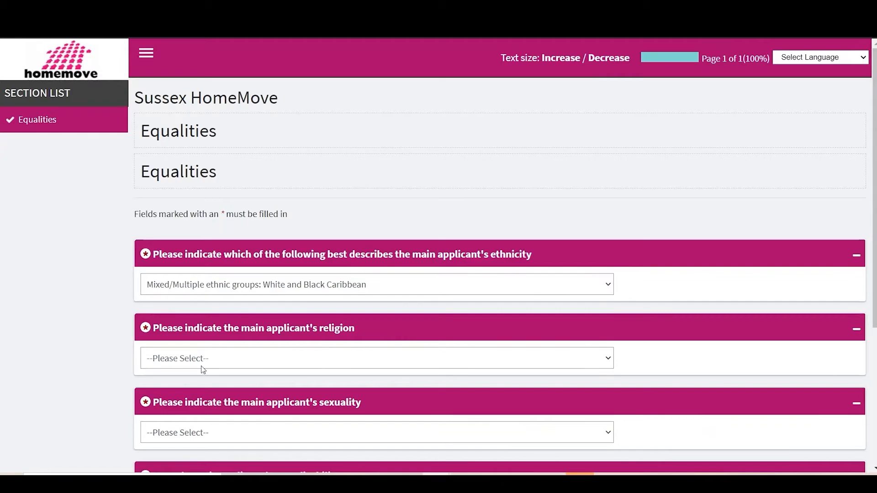
left_click(211, 359)
left_click(169, 340)
Answer Prefer not to say for the main applicant's sexuality and disability
scroll(169, 341, "down", 3)
left_click(204, 294)
left_click(210, 392)
left_click(283, 366)
left_click(201, 421)
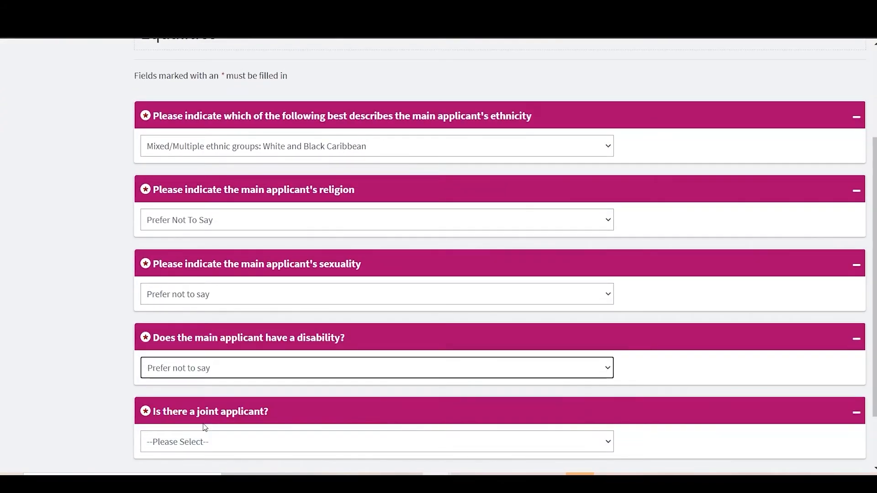
Answer Yes to having a joint applicant and set their ethnicity to Mixed/Multiple ethnic groups: White and Black African
scroll(201, 411, "down", 2)
left_click(220, 366)
left_click(198, 397)
scroll(198, 397, "down", 5)
left_click(199, 171)
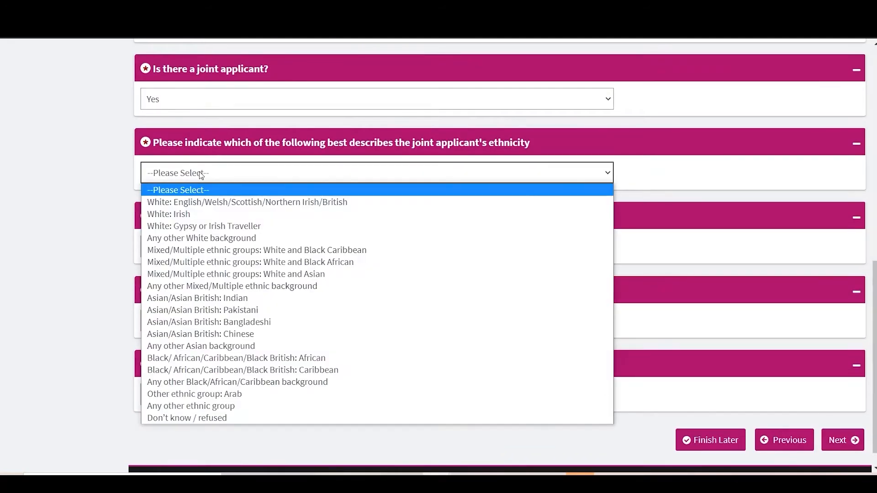
left_click(208, 263)
Answer Prefer not to say for the joint applicant's religion, sexuality and disability
left_click(210, 247)
left_click(201, 384)
left_click(191, 421)
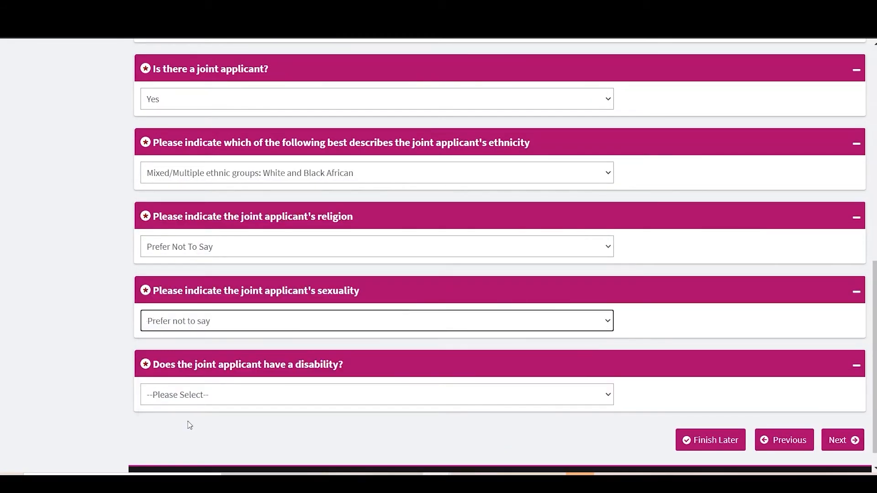
left_click(187, 395)
left_click(187, 449)
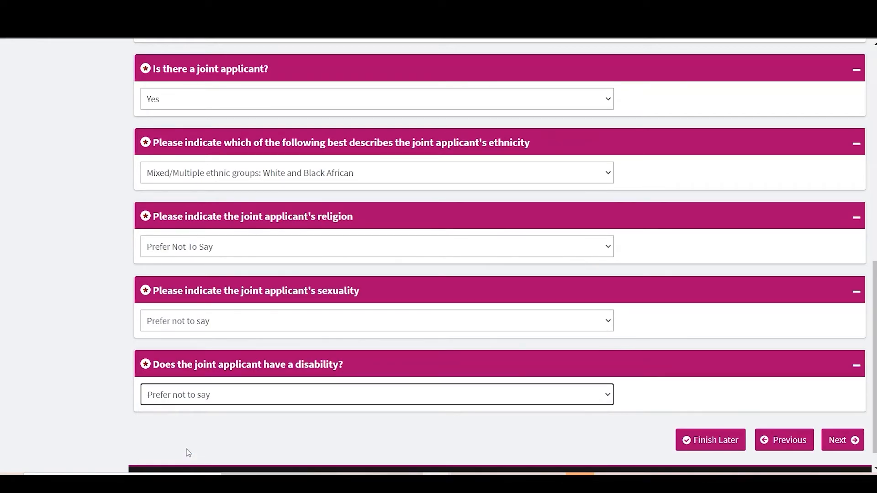
Submit the Equalities form and continue past the Equalities page to Supporting Evidence
scroll(186, 449, "down", 1)
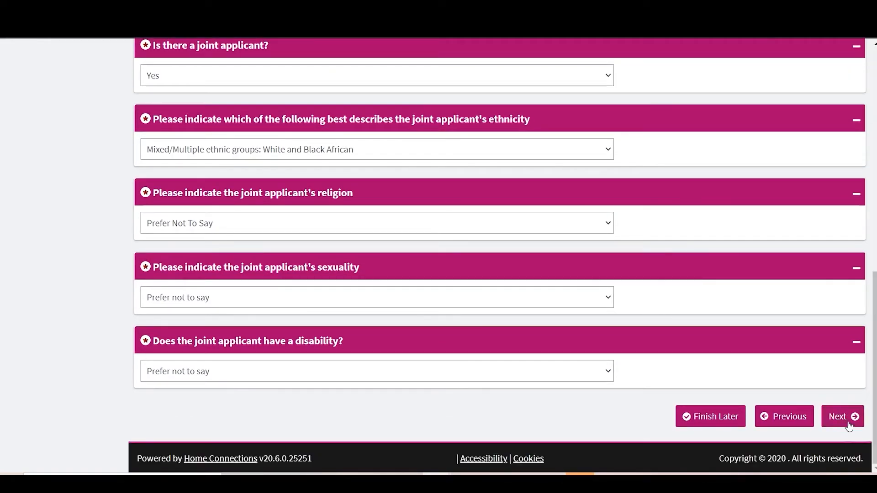
left_click(850, 424)
scroll(836, 355, "down", 1)
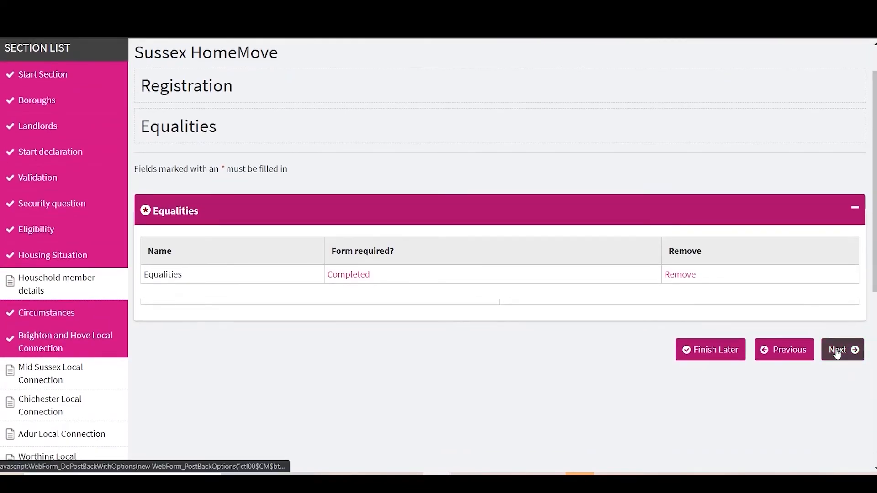
left_click(843, 344)
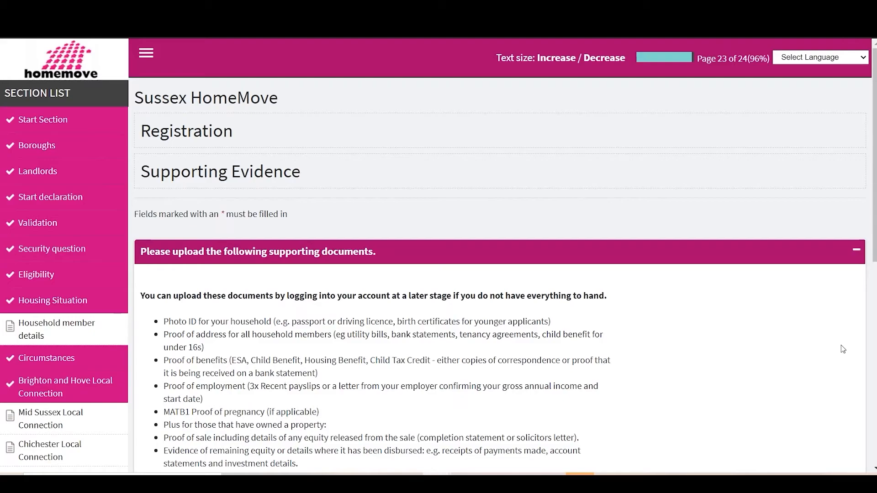
Review the list of required supporting documents and title the first document as the household member's passport, including their name
scroll(741, 309, "down", 1)
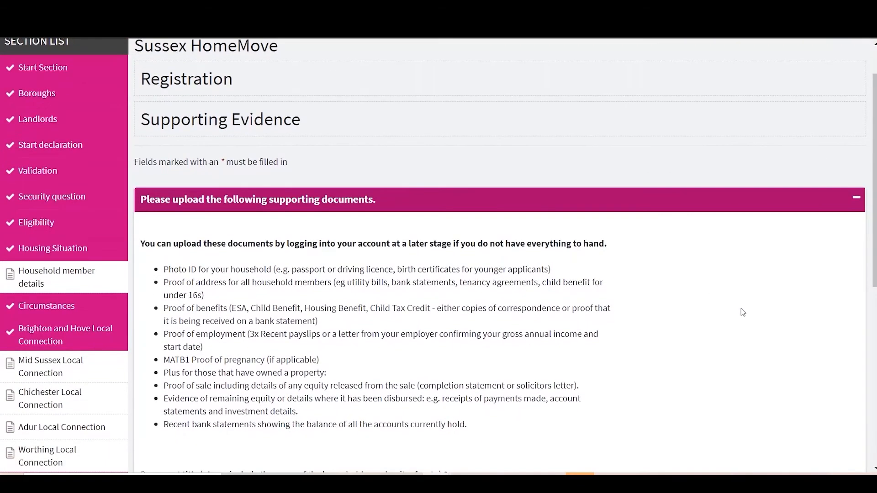
scroll(741, 308, "down", 1)
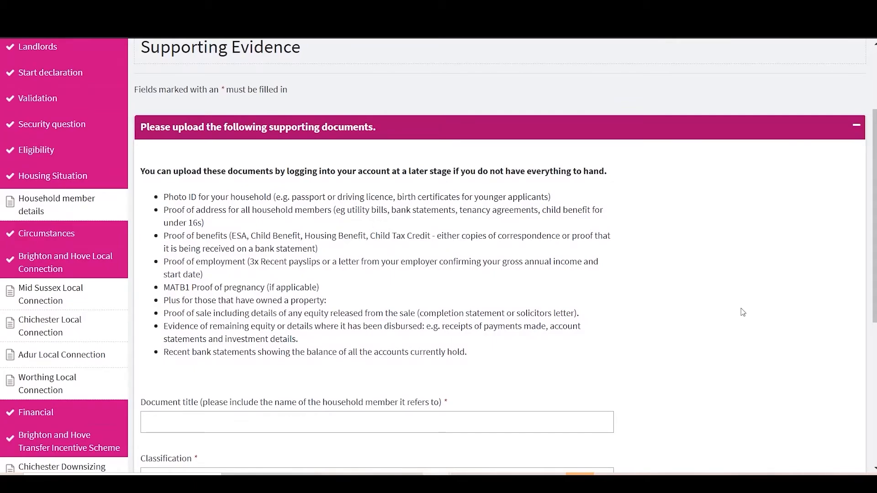
scroll(741, 311, "down", 1)
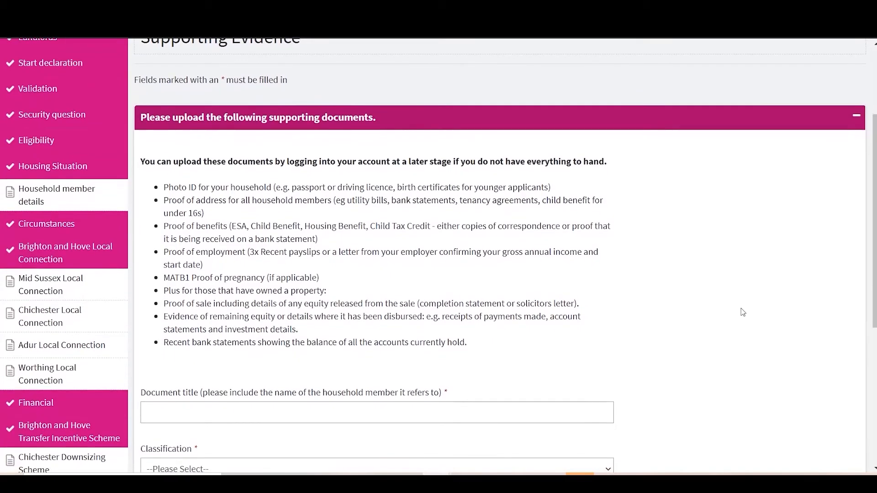
scroll(742, 311, "down", 1)
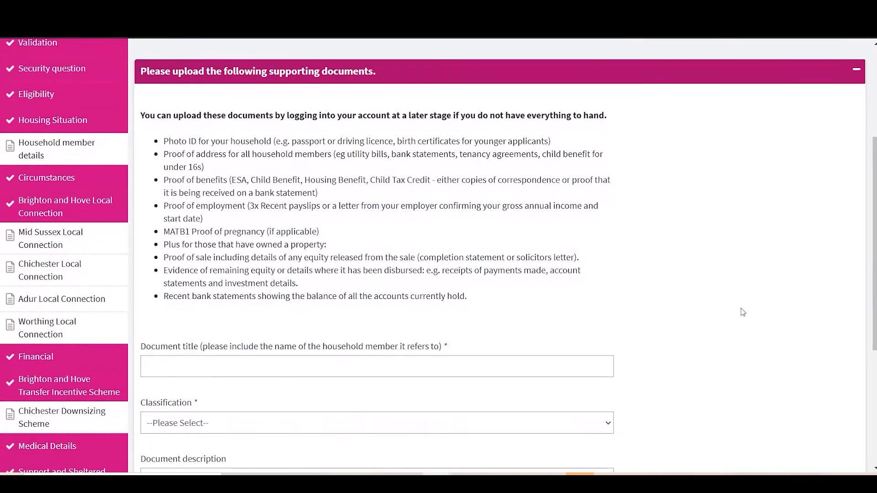
left_click(357, 371)
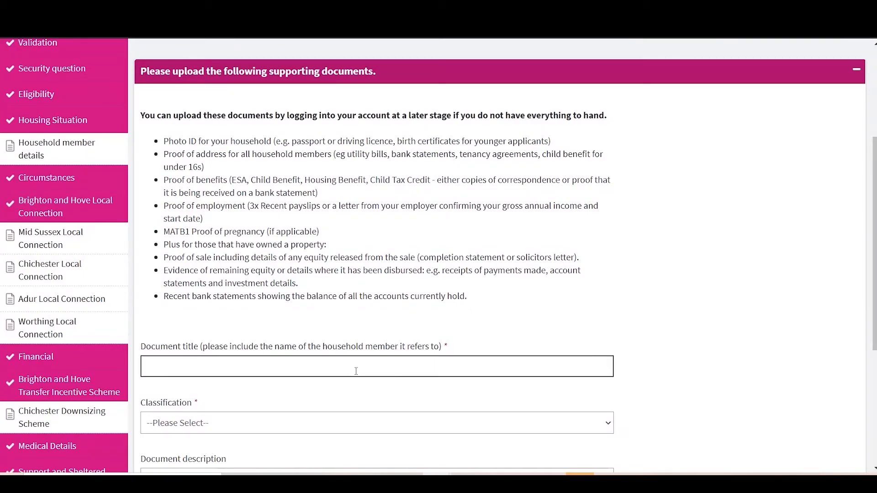
scroll(356, 371, "down", 2)
type("Ha")
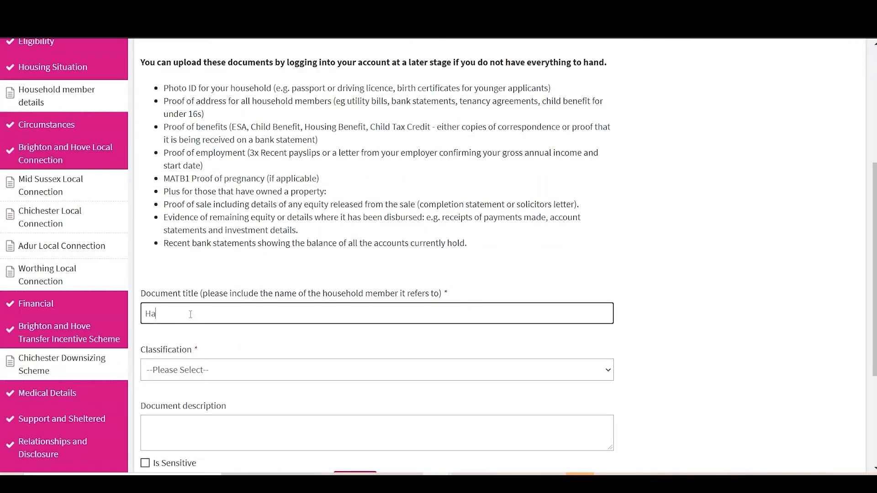
type("rry's Passport")
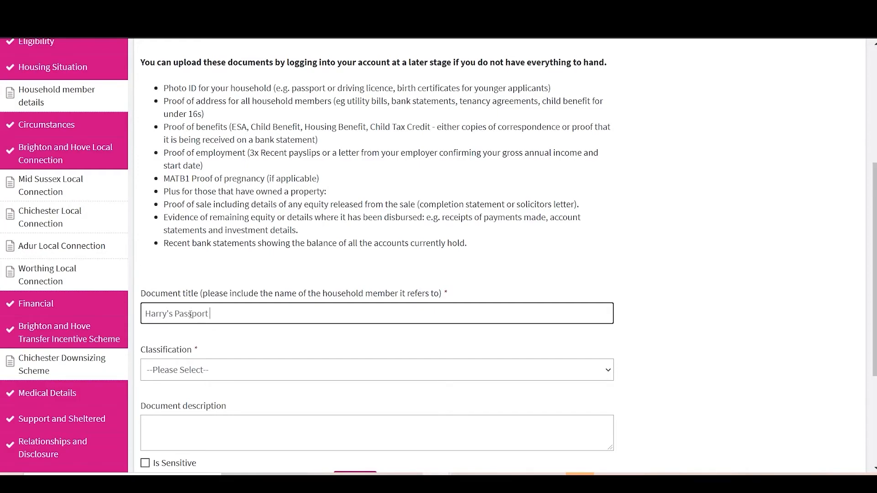
Classify the document as Proof of ID e.g. Birth Certificate, Passport, Photo-card Driving Licence, and describe it as "Passport"
left_click(242, 369)
left_click(230, 165)
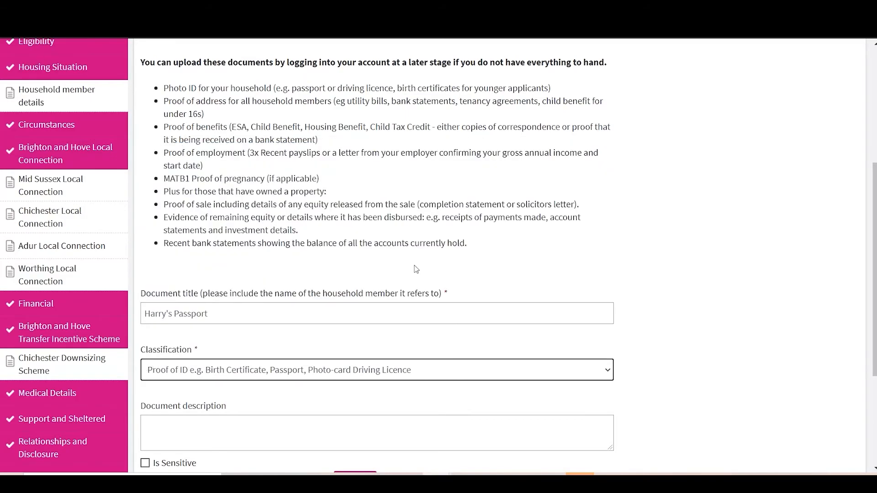
scroll(415, 262, "down", 3)
left_click(239, 295)
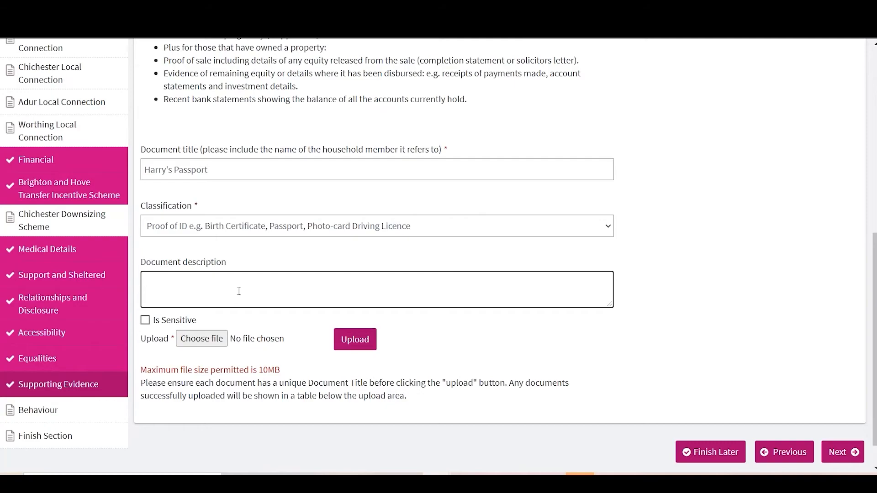
type("Passport")
Upload SHM User Guide V1.2.pdf as the passport document and acknowledge the notice about providing all required documentation
left_click(217, 348)
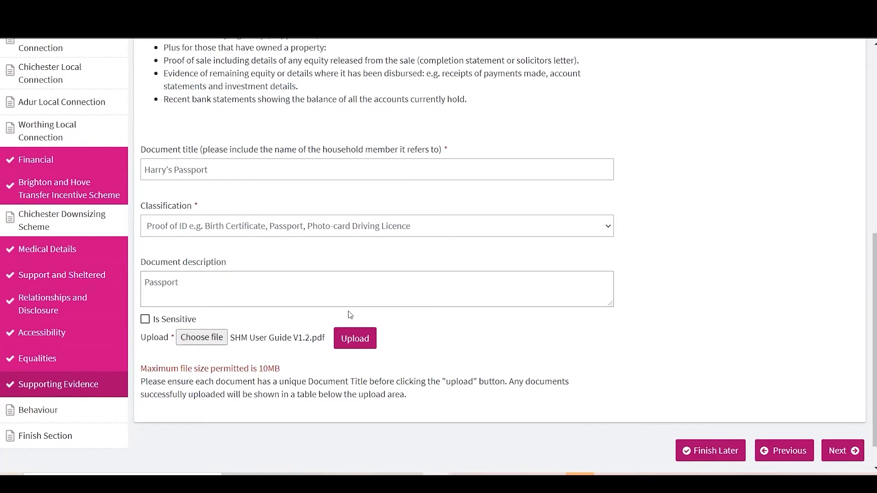
left_click(350, 337)
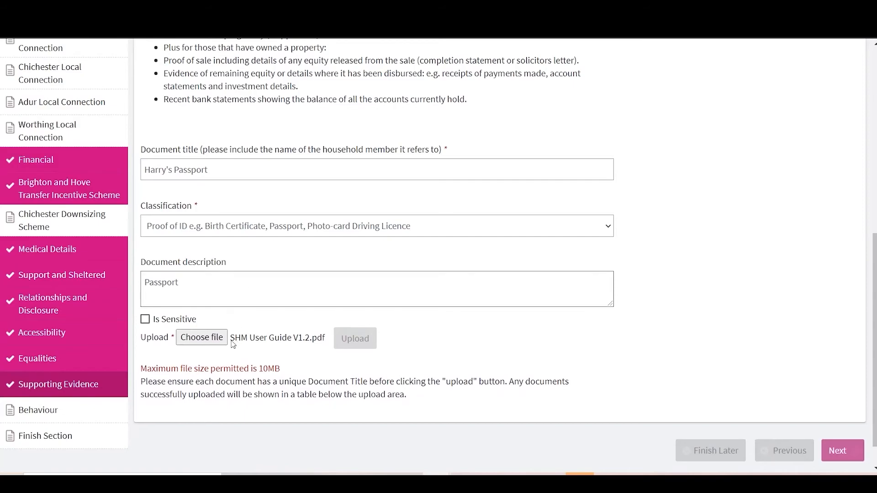
scroll(274, 335, "down", 10)
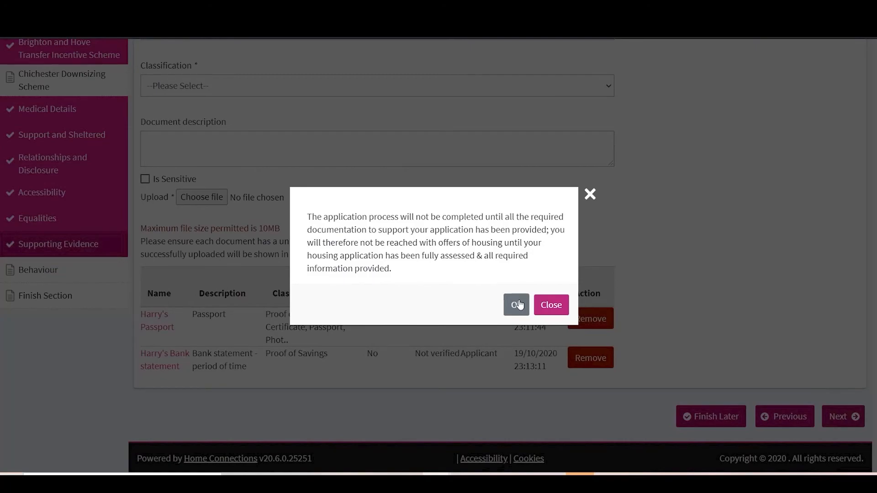
left_click(520, 305)
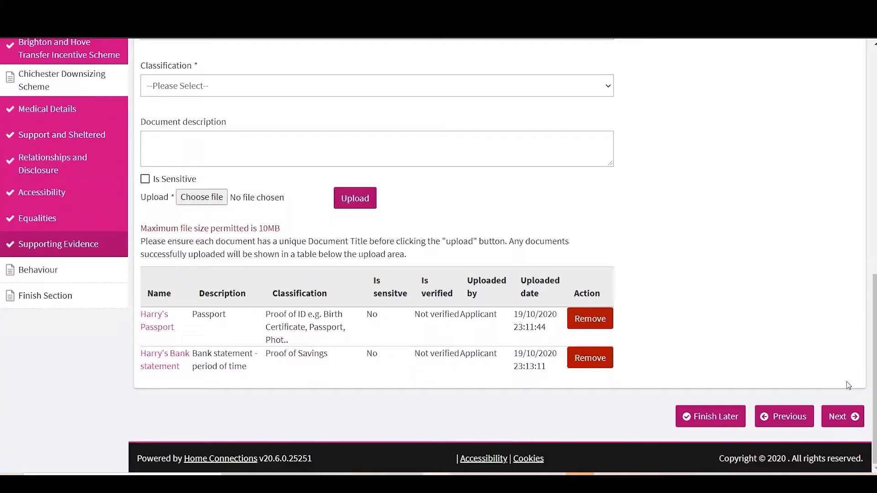
Continue past Supporting Evidence, acknowledging the required documentation notice, and start adding details to the Behaviour section
left_click(842, 421)
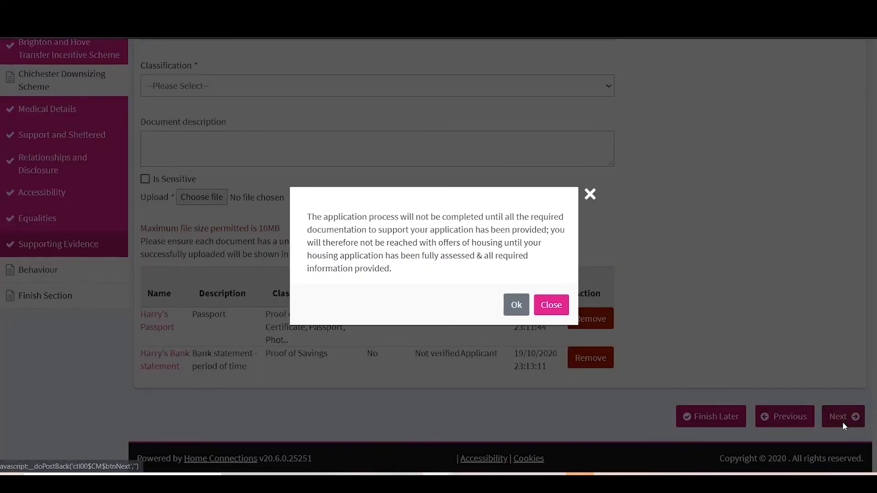
left_click(516, 303)
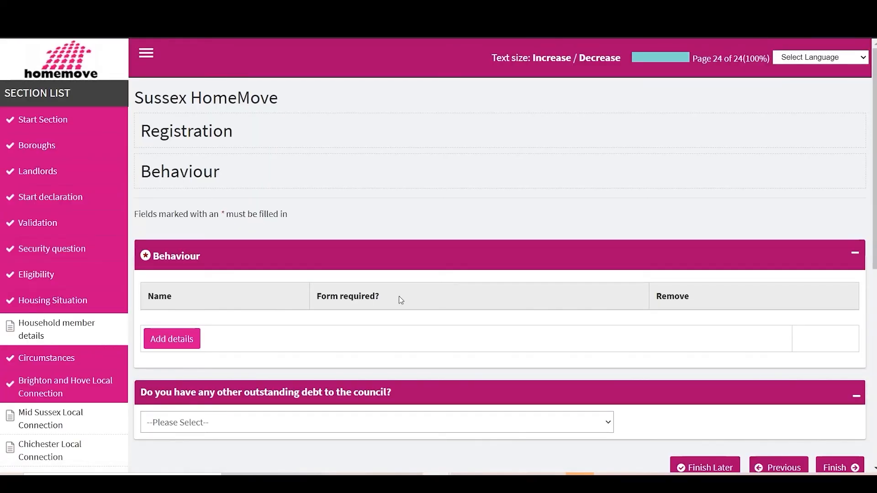
left_click(176, 345)
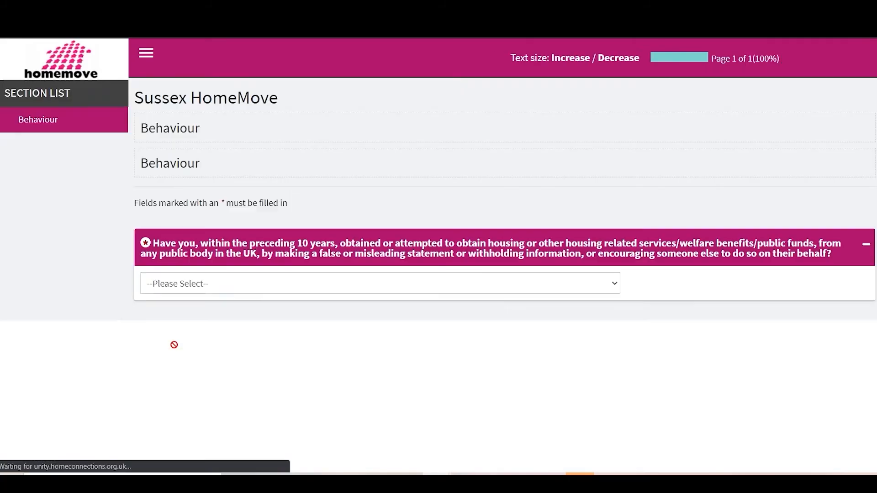
Answer No to the questions on false or misleading statements and on household members owing housing charges or rent arrears
scroll(231, 290, "down", 3)
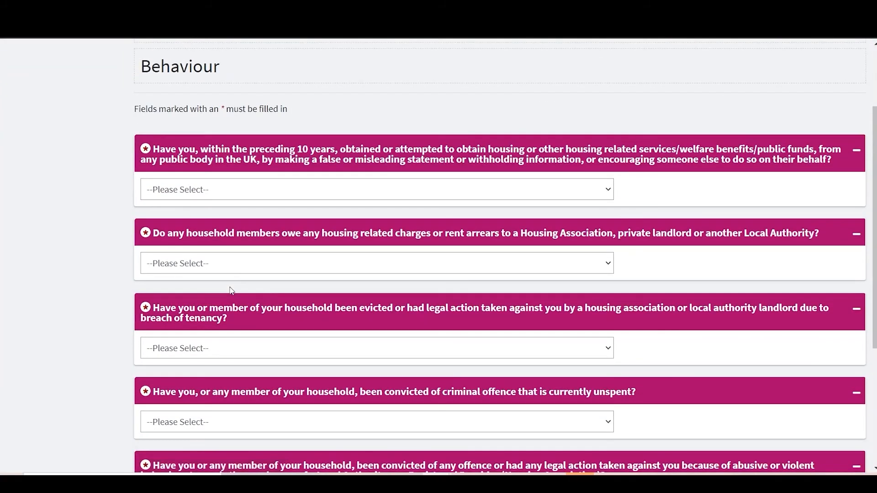
left_click(197, 194)
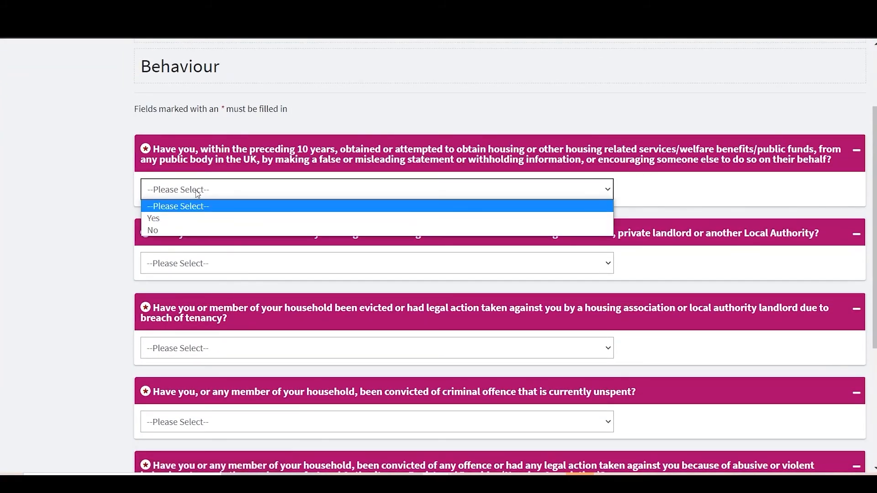
left_click(182, 218)
left_click(205, 193)
left_click(192, 229)
left_click(187, 264)
left_click(187, 304)
left_click(186, 189)
left_click(183, 219)
left_click(206, 190)
left_click(220, 228)
Answer No to the questions on eviction or tenancy breach, unspent criminal convictions, and abusive or violent behaviour towards housing employees
left_click(197, 349)
left_click(194, 388)
scroll(194, 390, "down", 3)
left_click(196, 290)
left_click(197, 330)
left_click(238, 375)
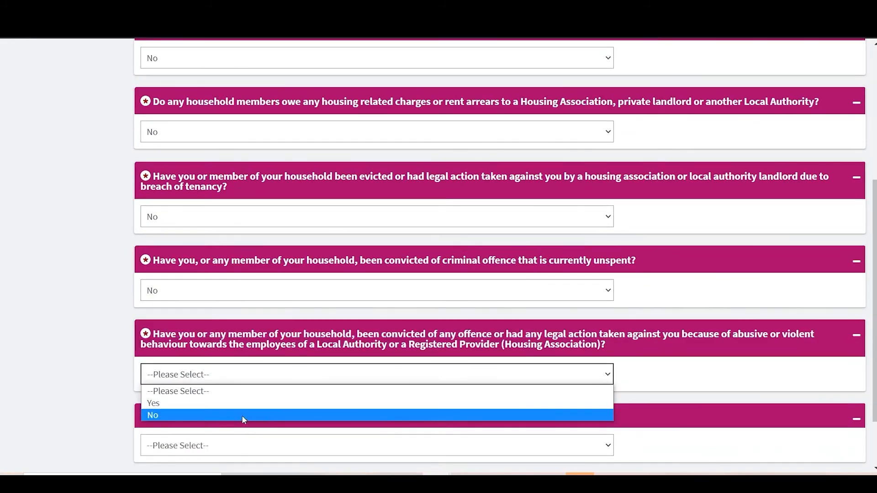
left_click(242, 415)
Answer No to any household member having a Probation Officer and submit the Behaviour form
scroll(242, 411, "down", 2)
left_click(242, 371)
left_click(247, 411)
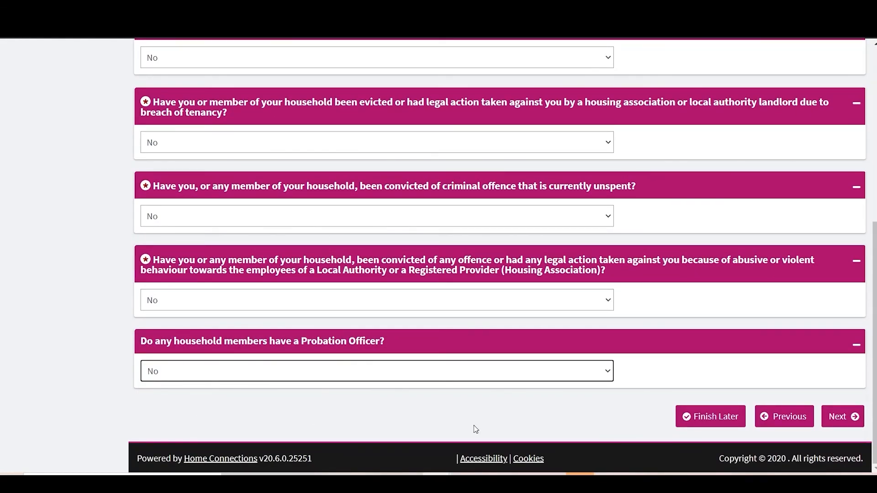
left_click(843, 416)
scroll(590, 320, "down", 3)
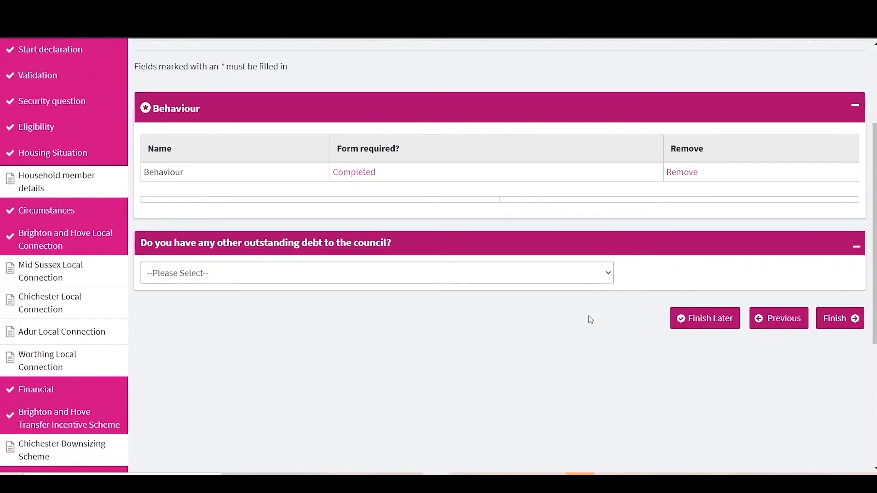
Declare other outstanding debt to the council as Yes and give the details "£300 rent arrear."
left_click(352, 280)
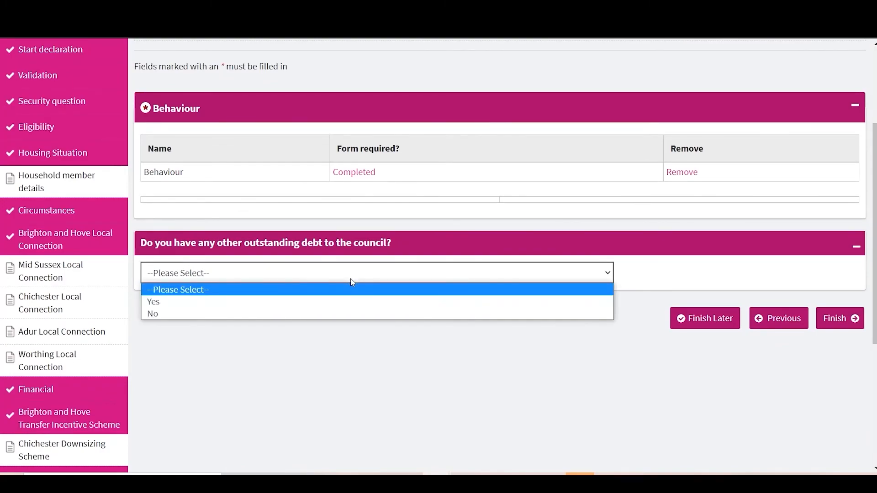
left_click(313, 302)
left_click(275, 339)
type("£300 rnent arrear")
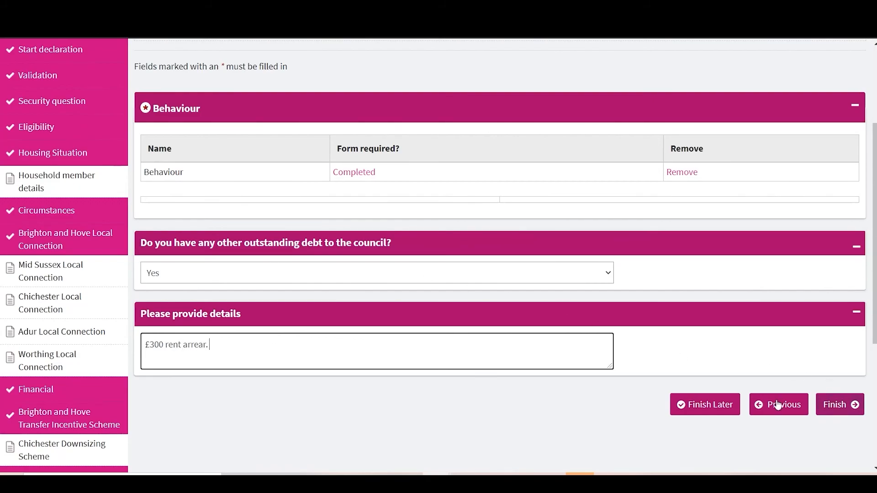
Finish the registration and follow the link to the DPA form for authorising someone to discuss the application
left_click(853, 406)
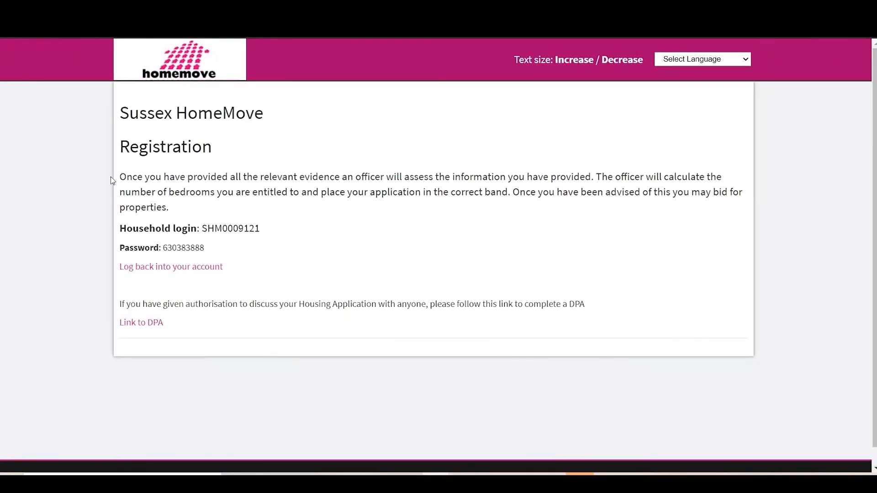
left_click(147, 328)
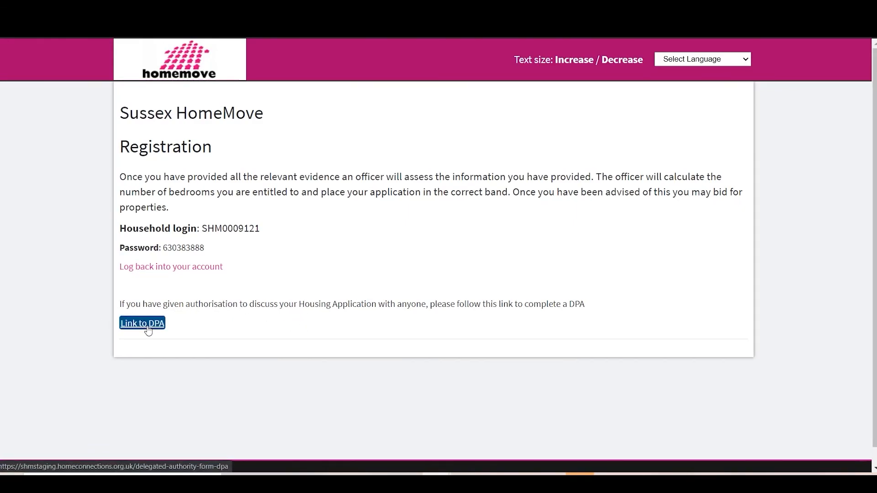